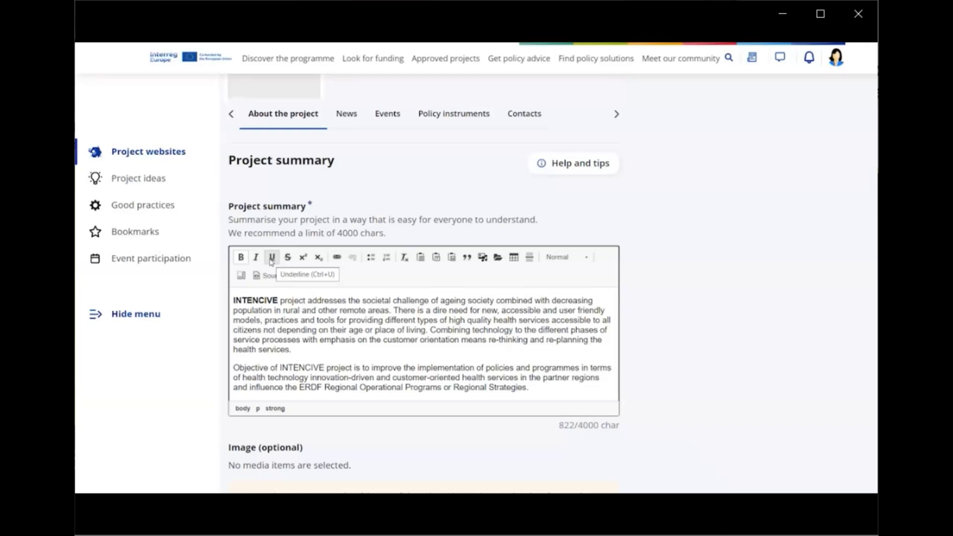
left_click_drag(429, 301, 363, 301)
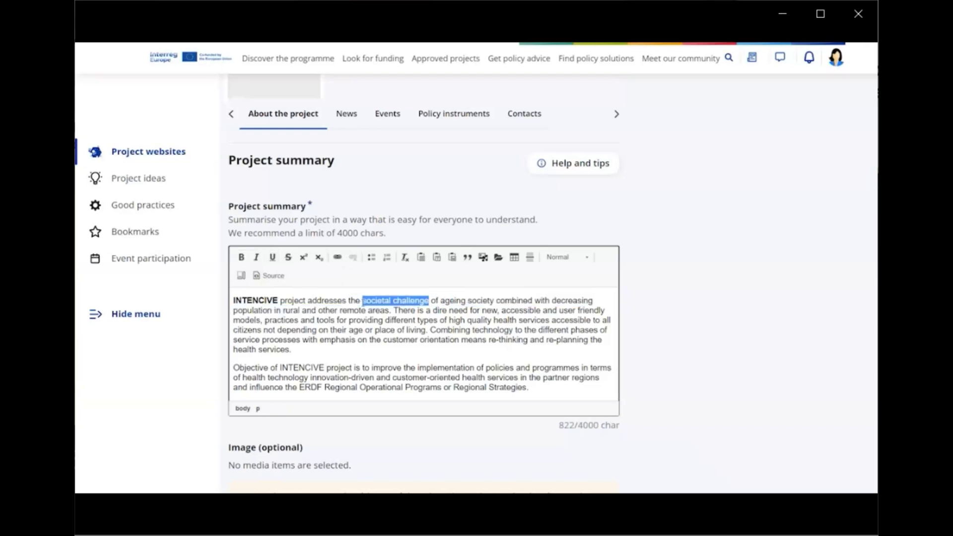
left_click(341, 263)
left_click(367, 239)
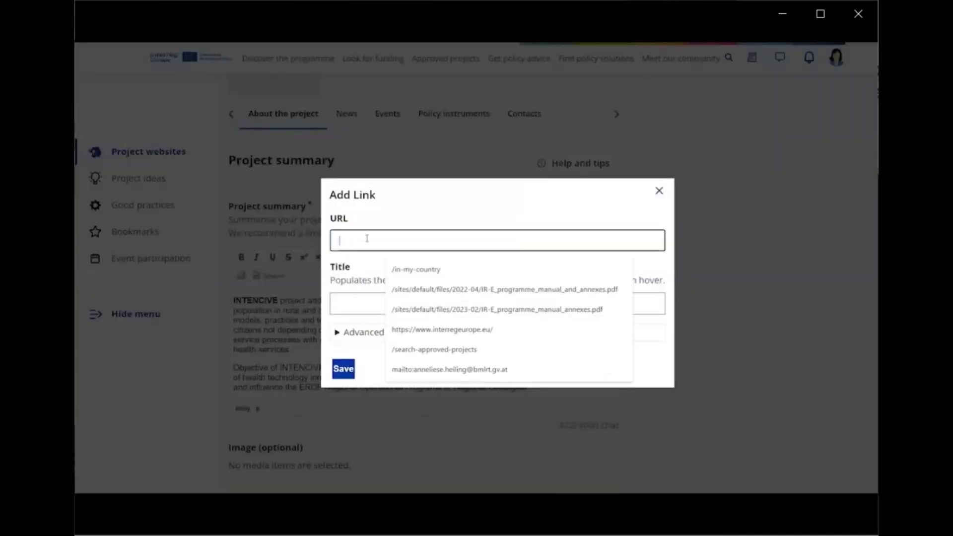
left_click(396, 332)
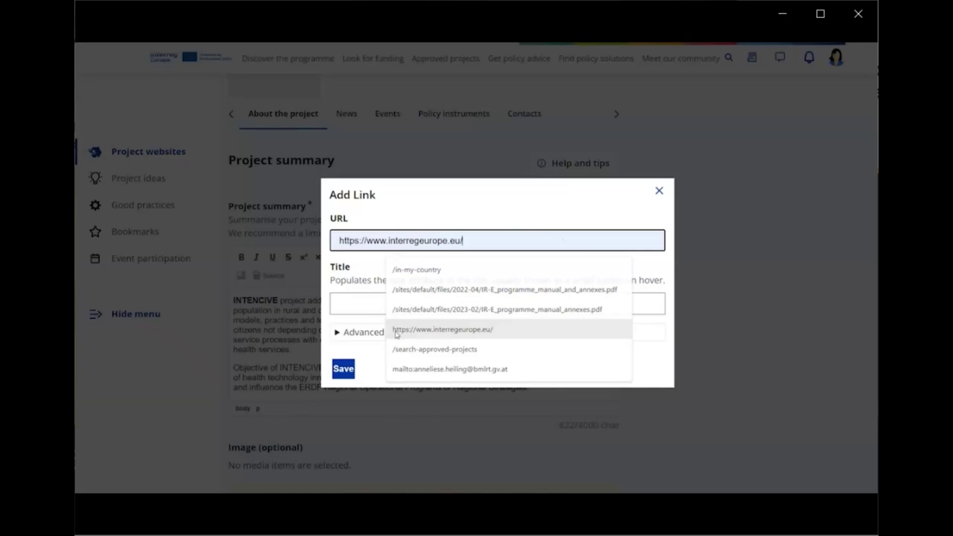
left_click(385, 307)
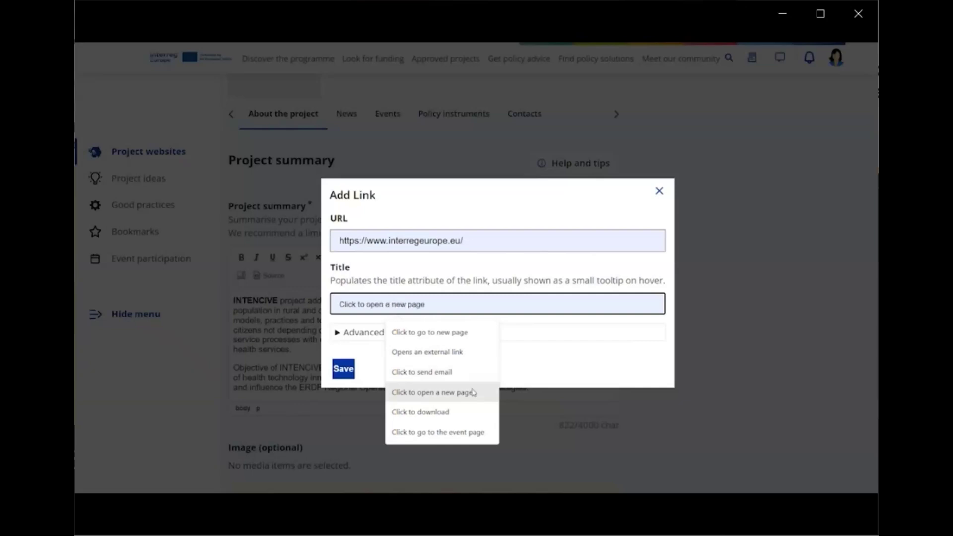
left_click(473, 354)
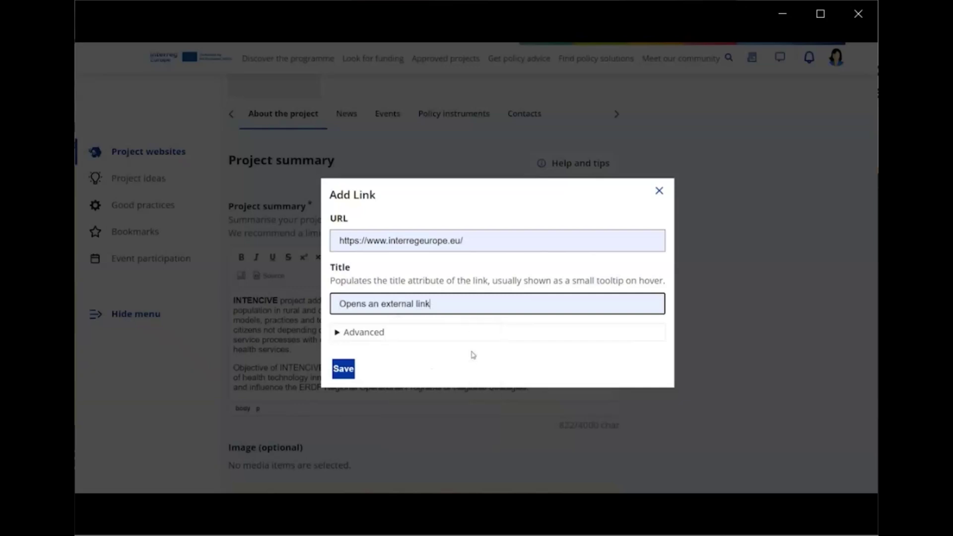
Set the link's advanced ARIA label to "Opens an external link" and save the link
left_click(348, 337)
left_click_drag(278, 239, 220, 240)
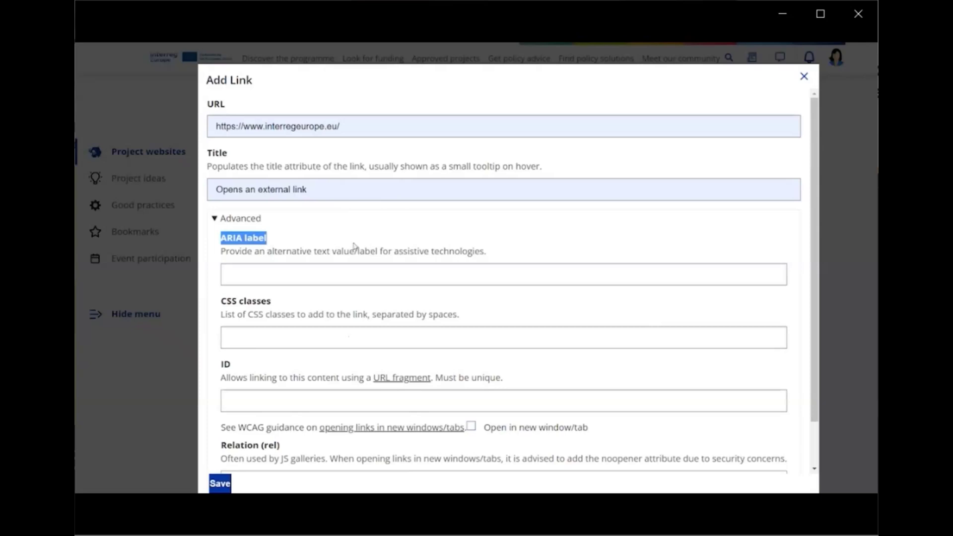
left_click(326, 272)
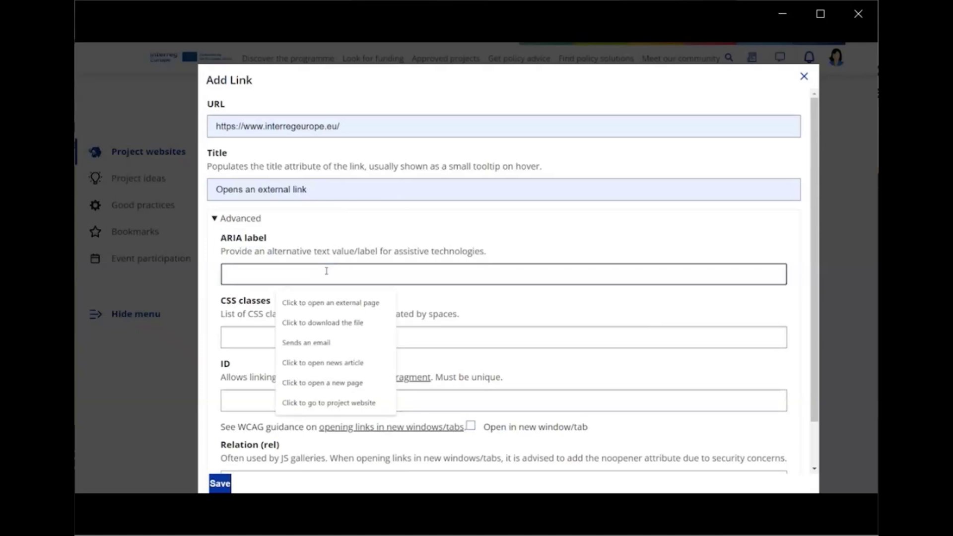
type("Opens an external link")
left_click(305, 304)
scroll(335, 360, "down", 2)
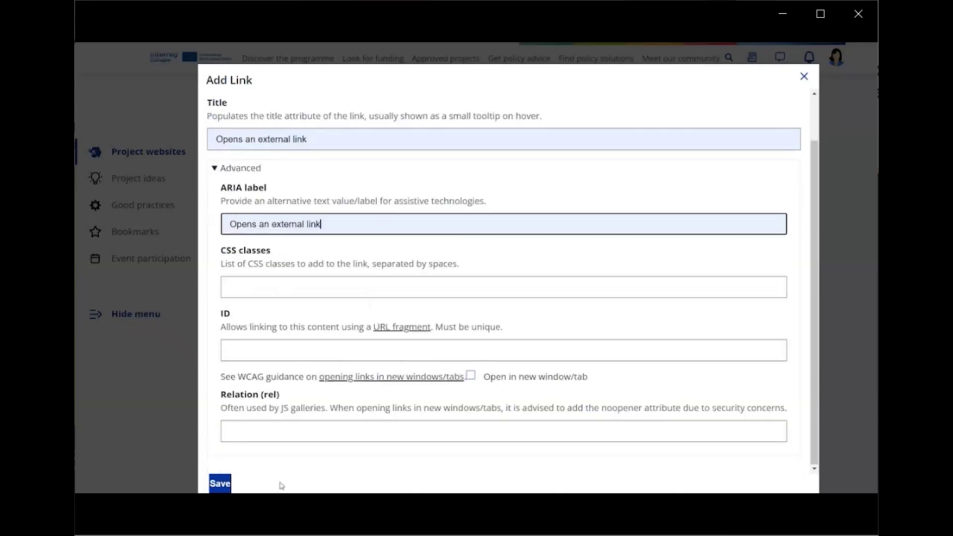
left_click(227, 489)
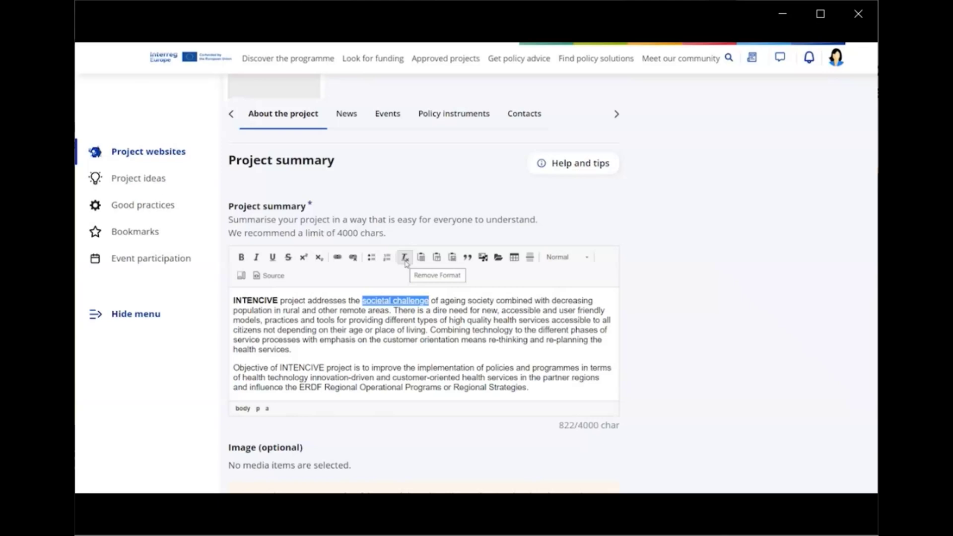
Check the HTML source of the project summary, return to the formatted text and save the project page changes
left_click(271, 276)
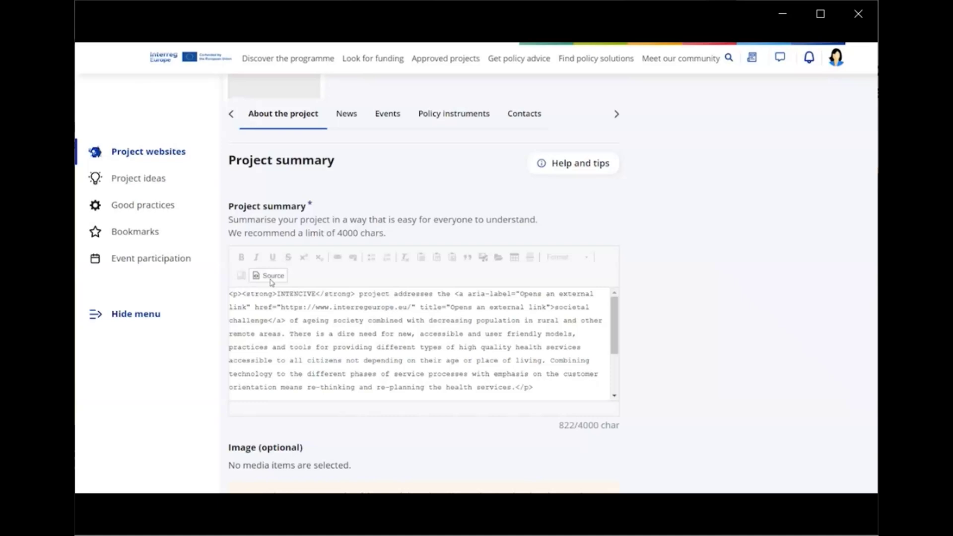
left_click(272, 276)
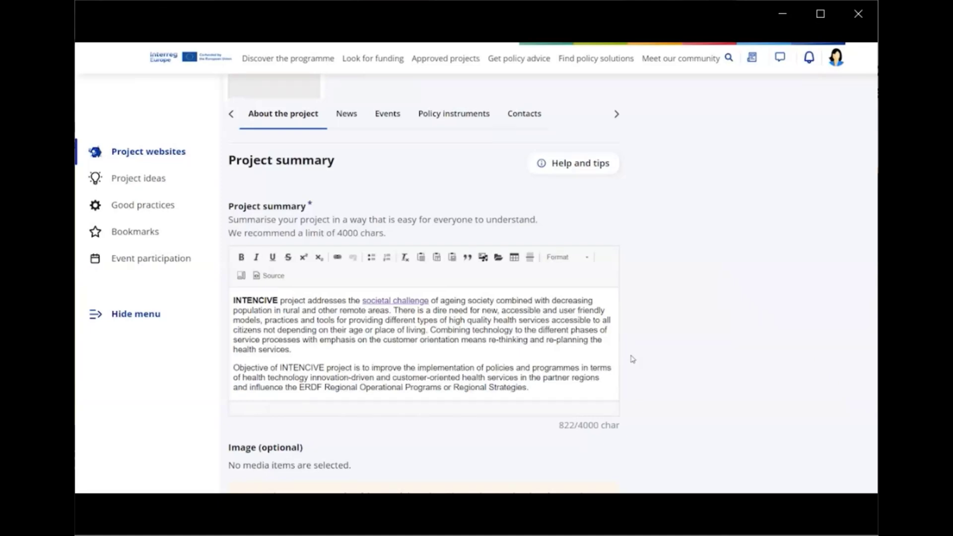
scroll(633, 359, "down", 10)
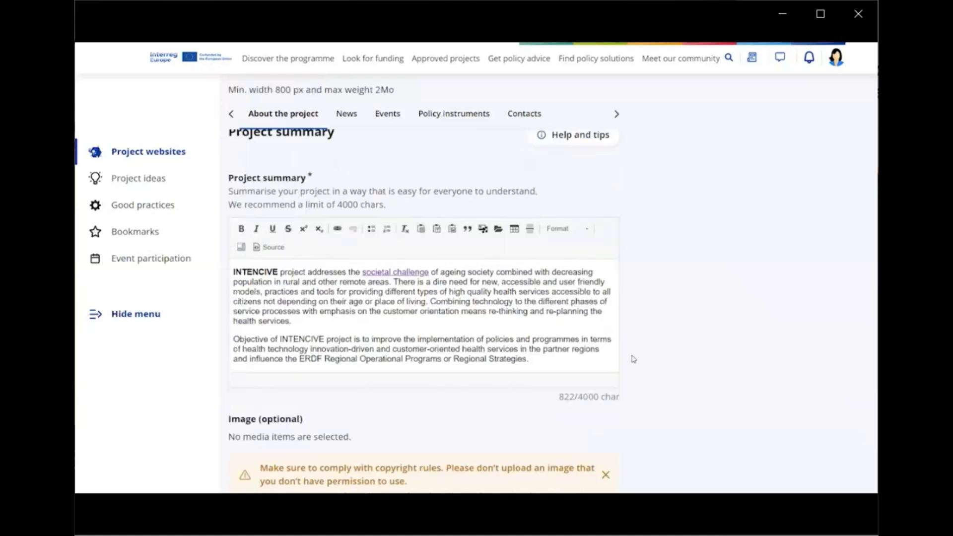
scroll(634, 359, "down", 15)
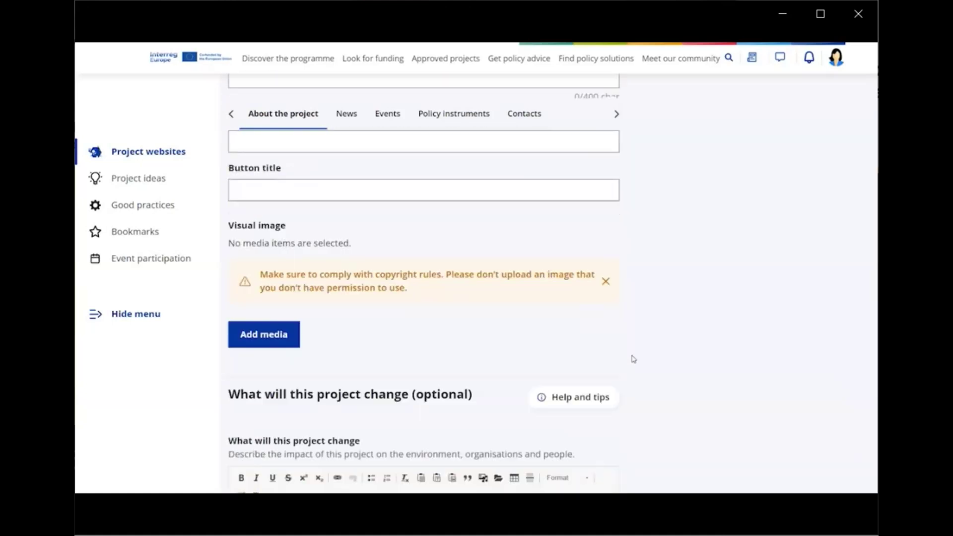
left_click(301, 246)
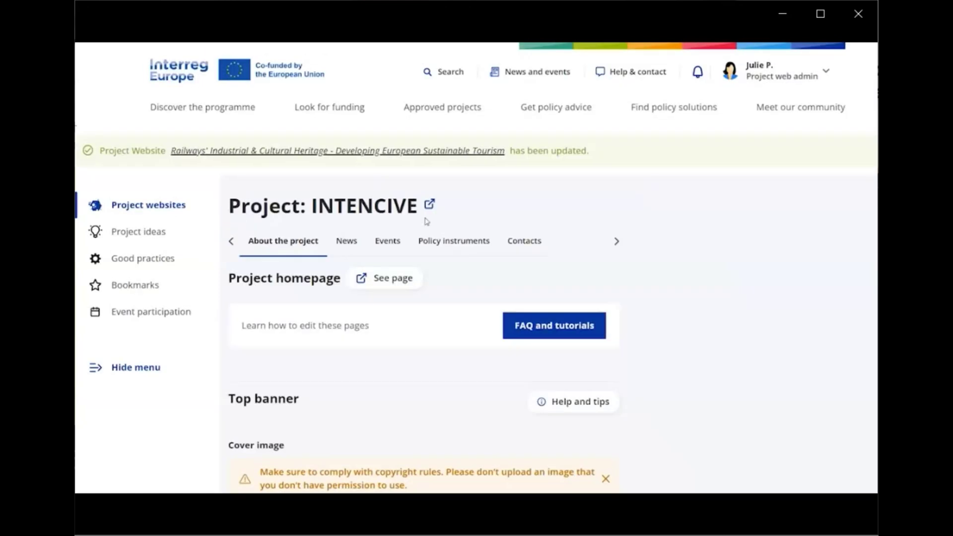
View the public INTENCIVE project homepage and check the project summary and the call-to-action block
left_click(397, 281)
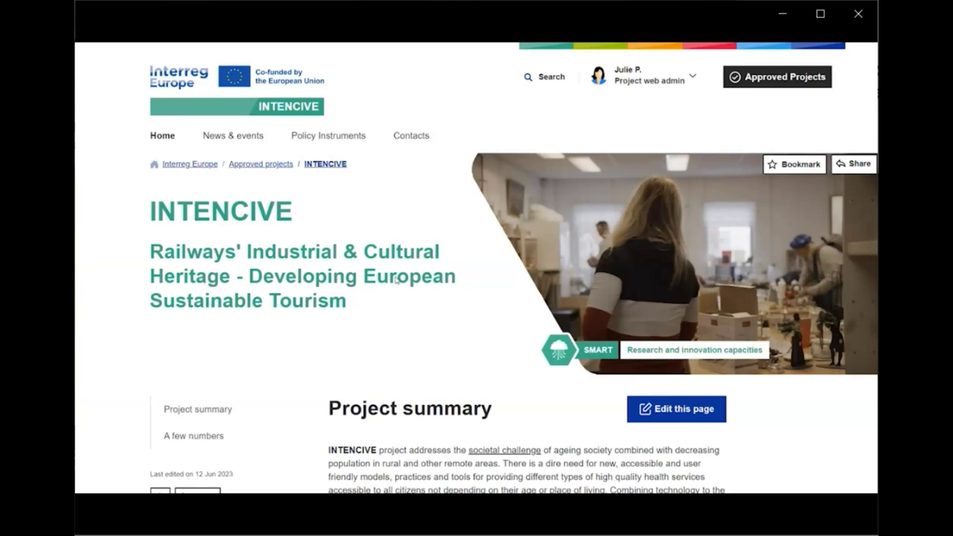
scroll(554, 250, "down", 4)
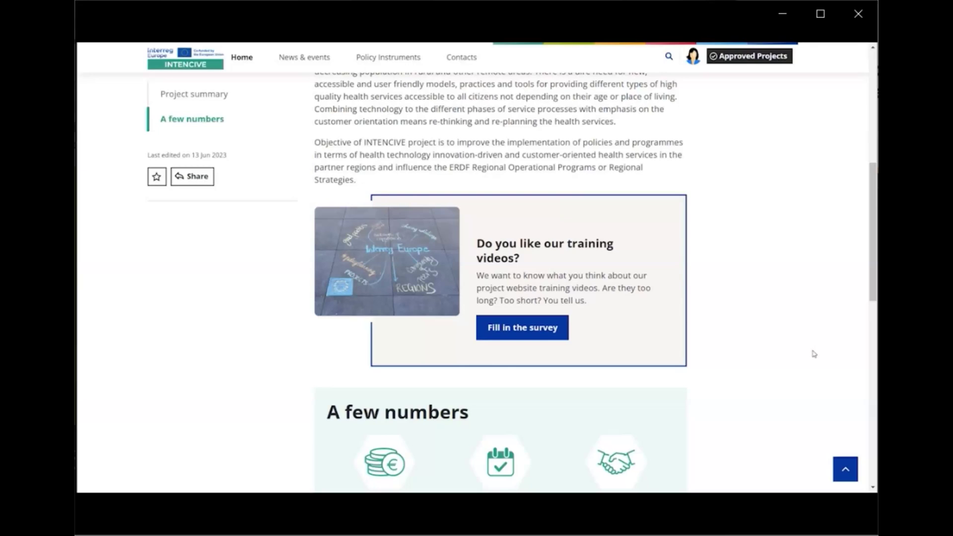
scroll(814, 354, "up", 4)
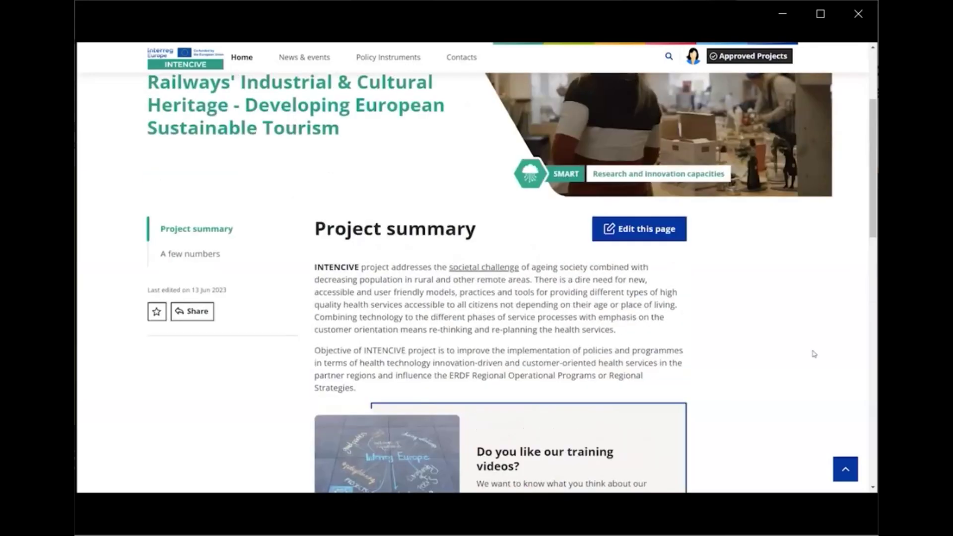
Open the project homepage for editing and examine the call-to-action title, description, URL link, button title and visual image
left_click(661, 233)
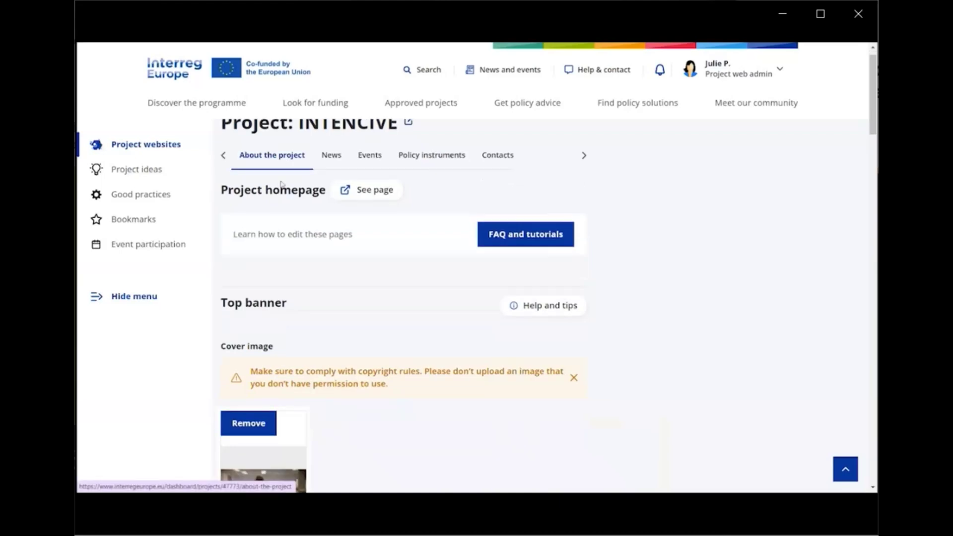
scroll(281, 185, "down", 10)
scroll(281, 184, "down", 5)
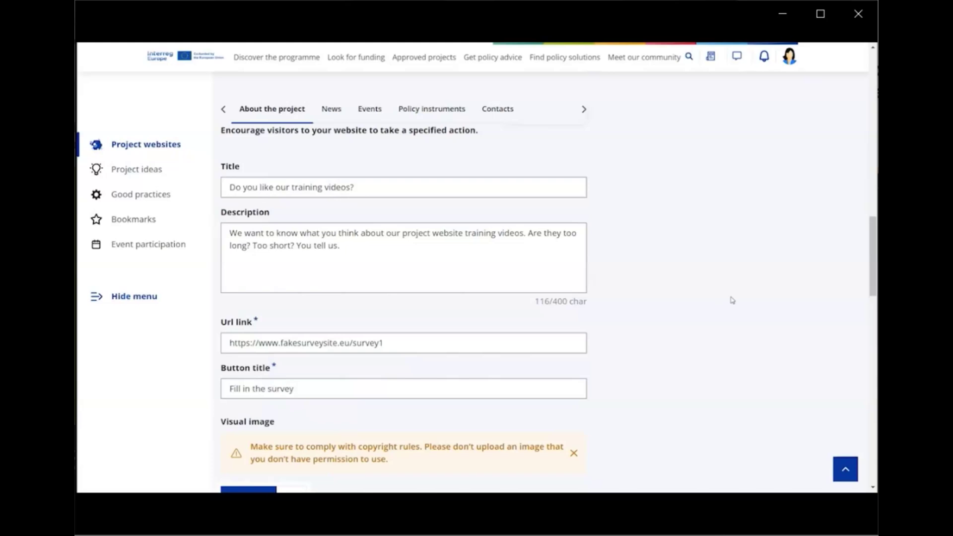
scroll(731, 300, "down", 2)
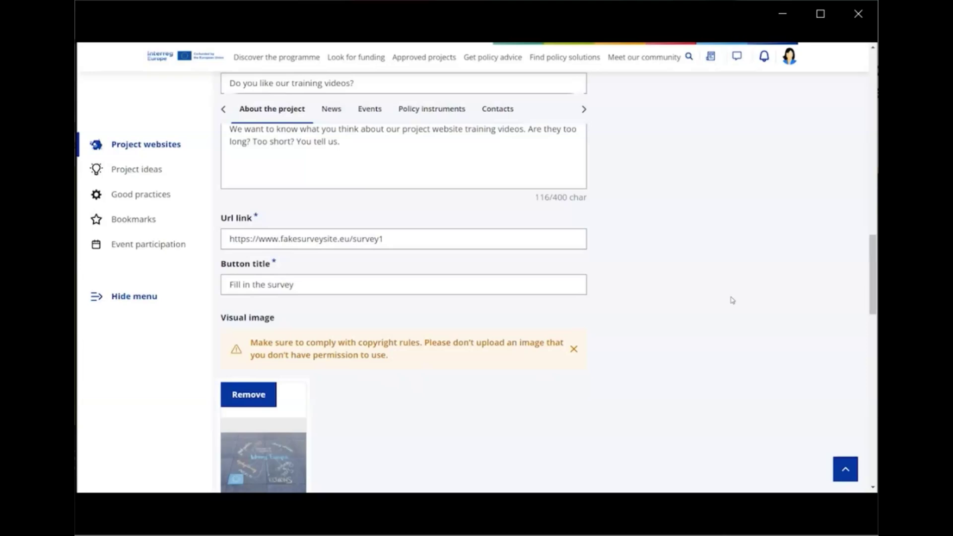
scroll(732, 299, "down", 2)
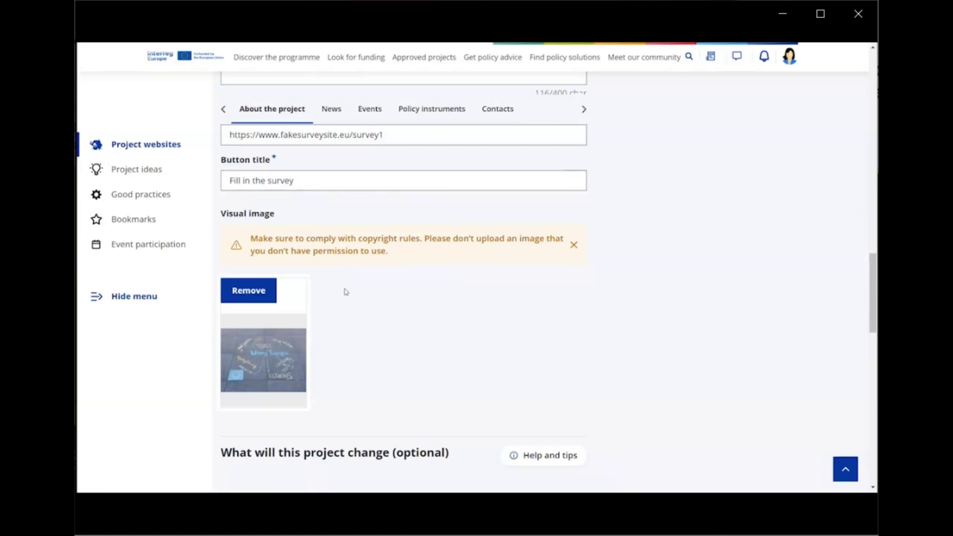
Remove the call-to-action's visual image and insert the chalk drawing image from the existing media
left_click(237, 300)
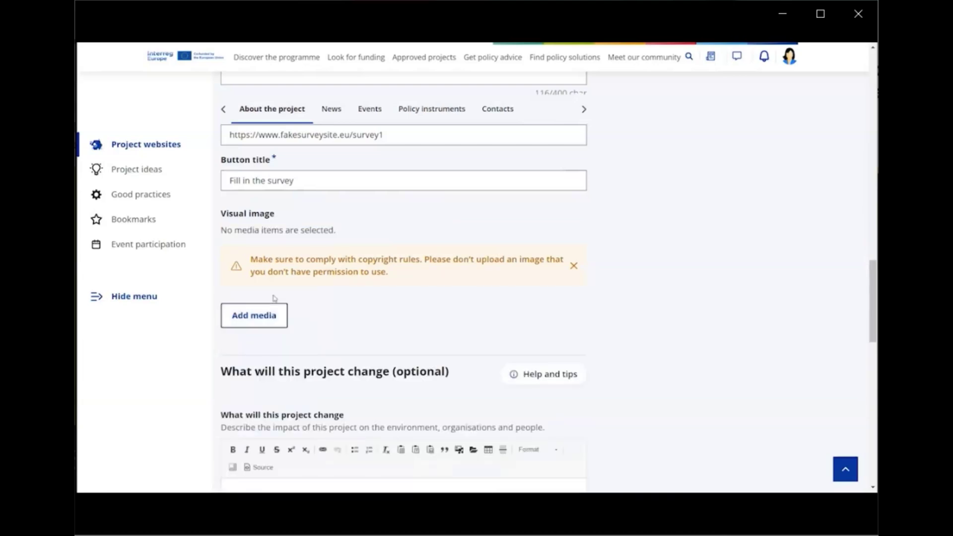
left_click(268, 318)
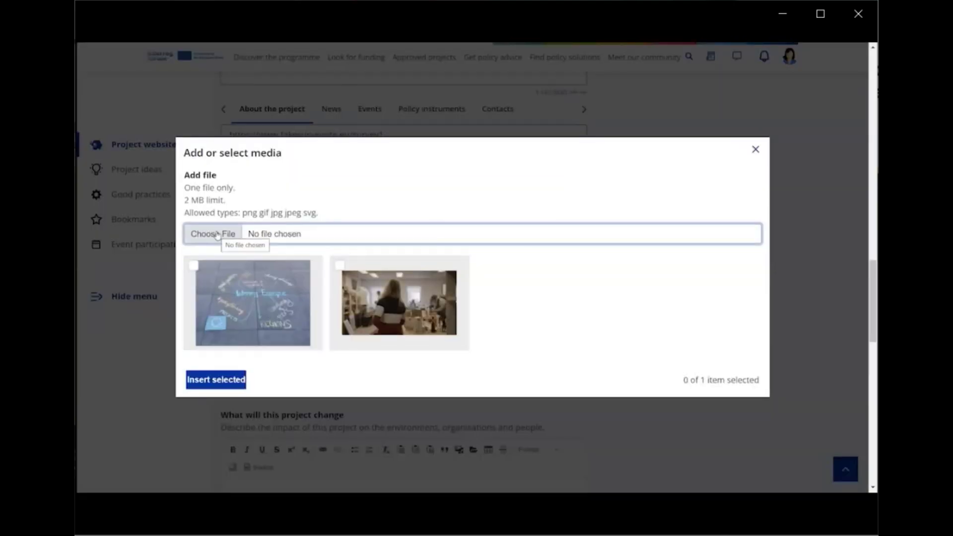
left_click(193, 268)
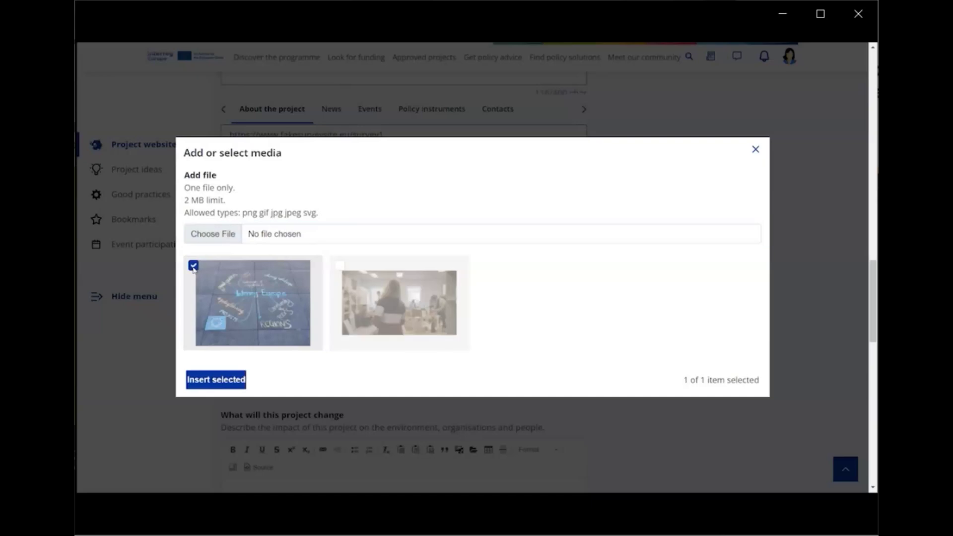
left_click(215, 381)
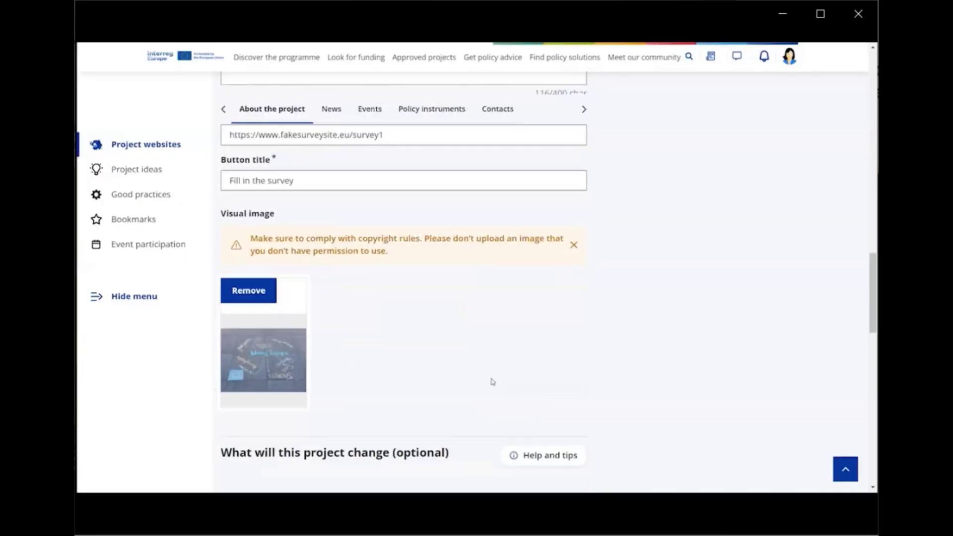
Save the changes to the project page with the reinserted call-to-action image
scroll(492, 382, "down", 8)
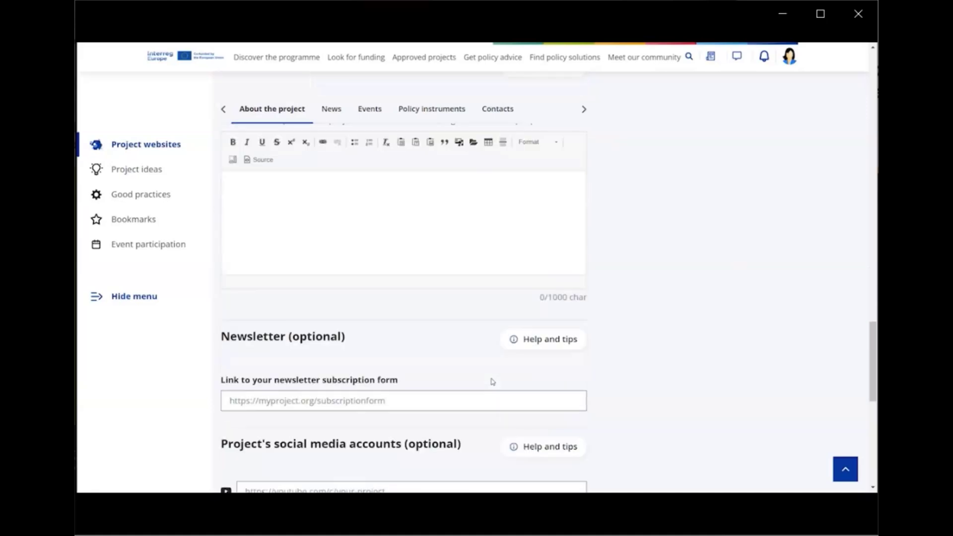
scroll(492, 382, "down", 8)
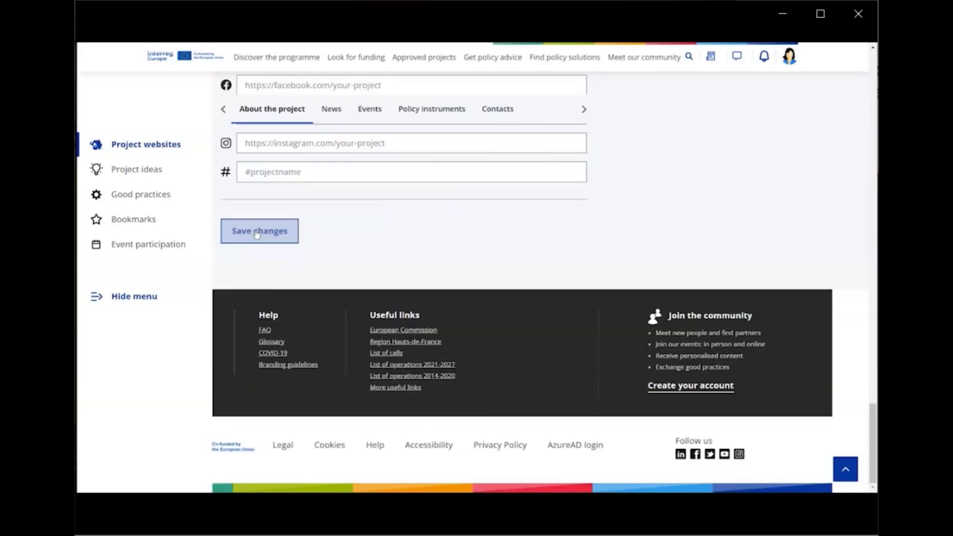
left_click(257, 232)
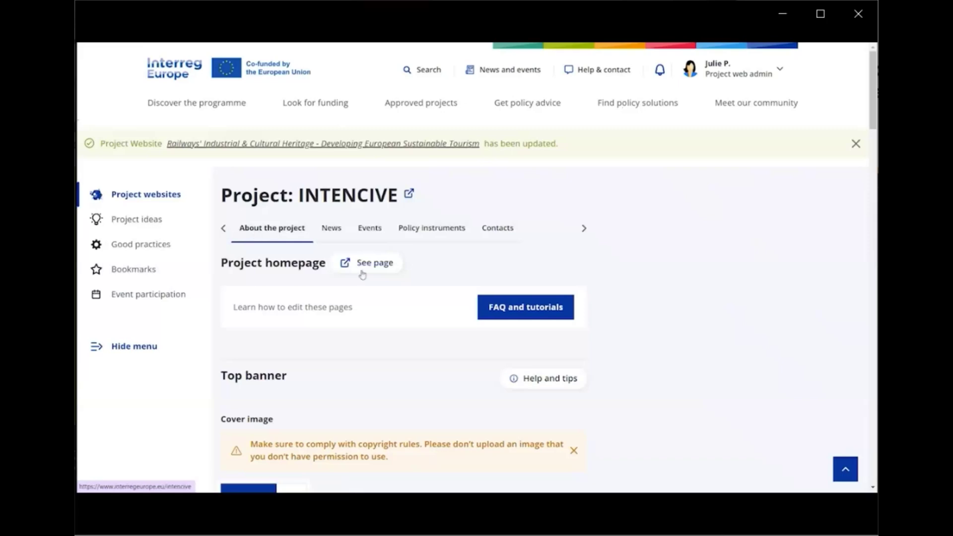
View the public project homepage and check its content from the summary to the newsletter and social media block
left_click(362, 273)
scroll(137, 246, "down", 6)
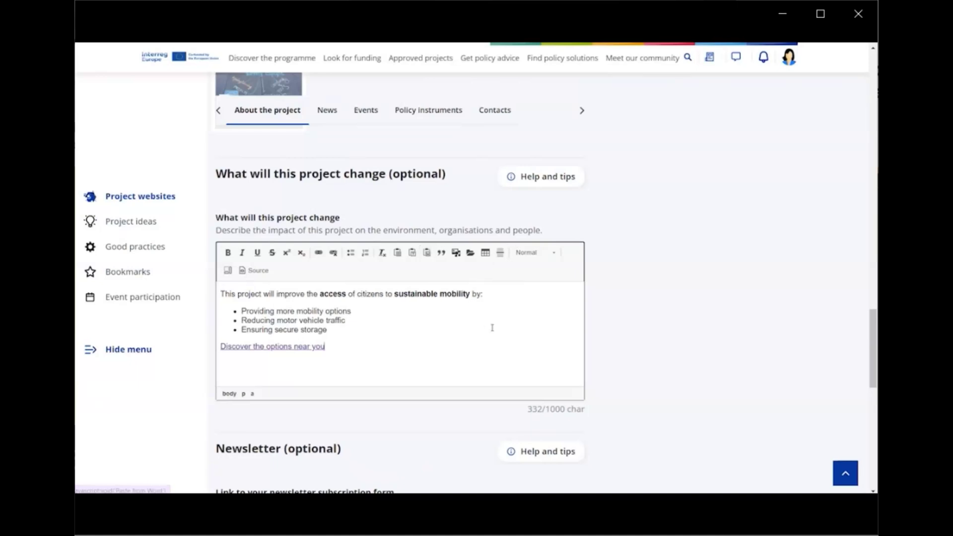
scroll(492, 328, "down", 10)
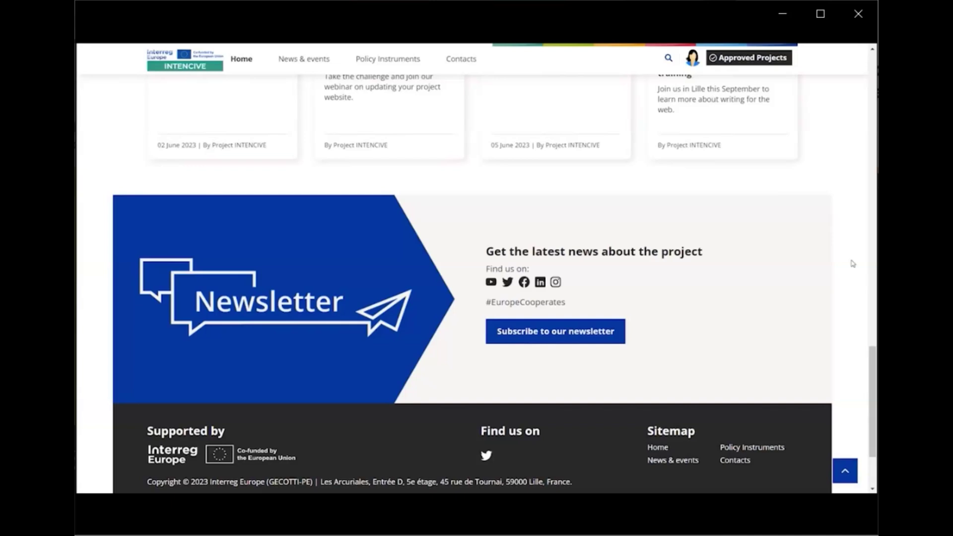
scroll(852, 264, "up", 15)
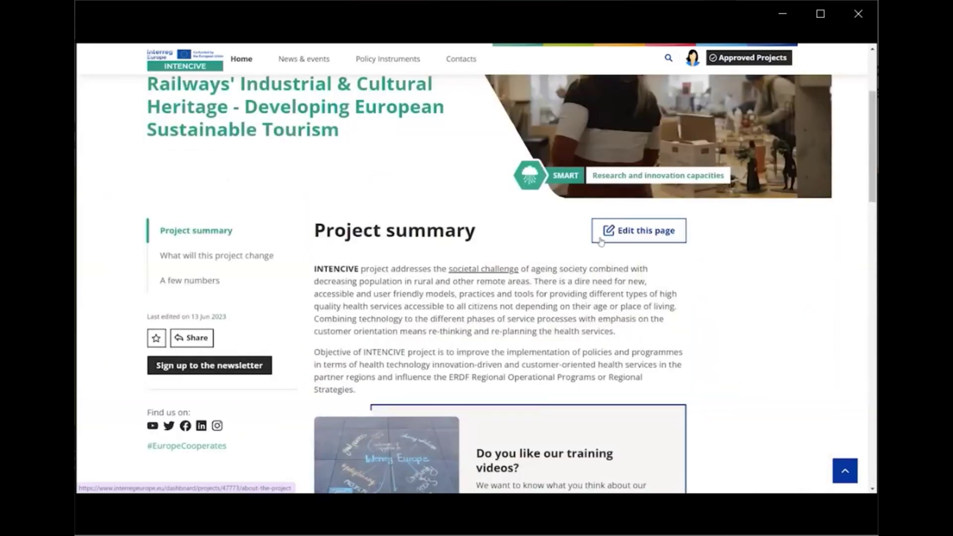
Reopen the project homepage for editing and examine the newsletter subscription link, social media accounts and hashtag fields
left_click(600, 241)
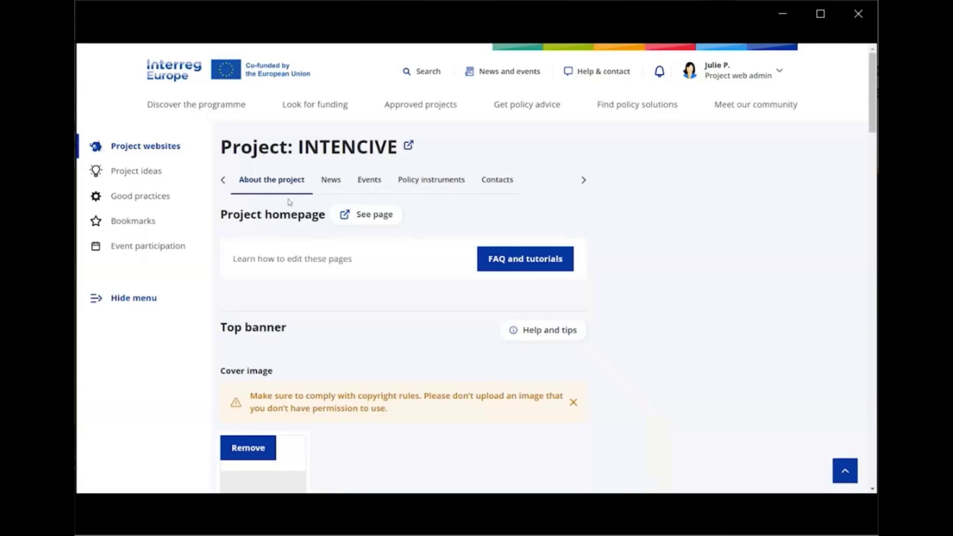
scroll(303, 244, "down", 15)
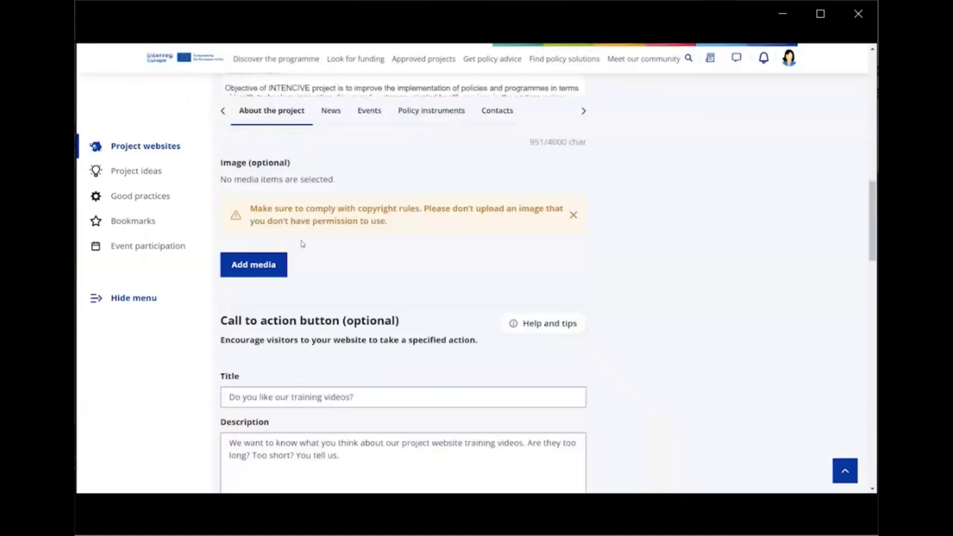
scroll(302, 243, "down", 10)
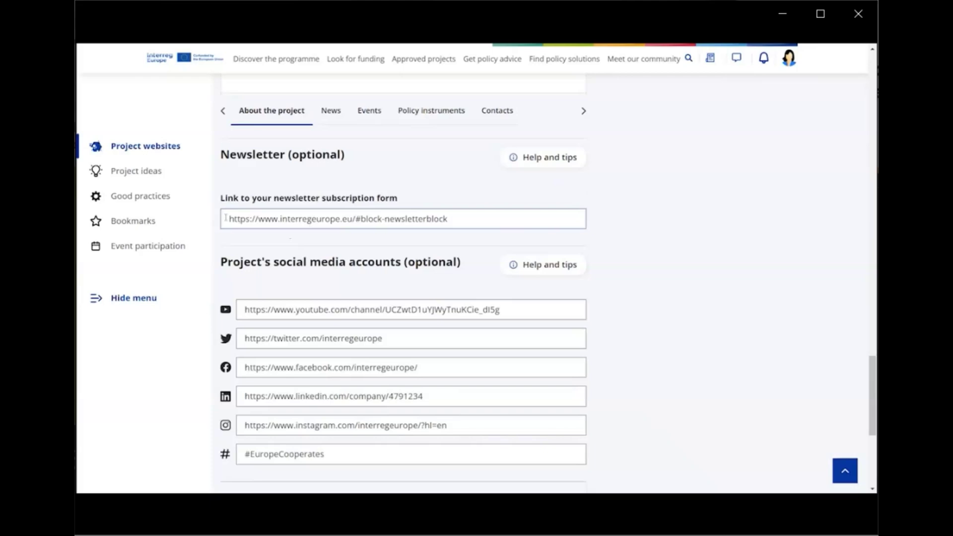
scroll(226, 218, "down", 4)
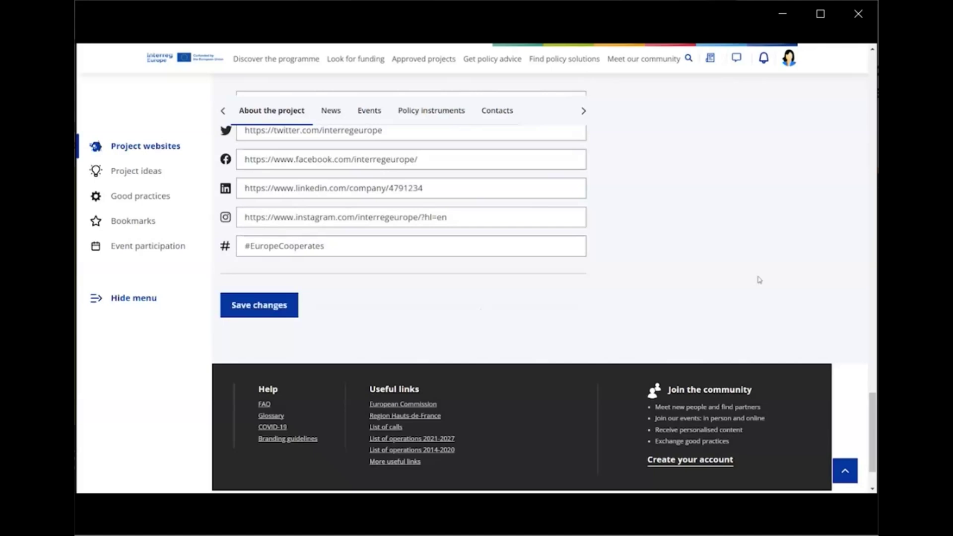
Review the newsletter link, social media accounts and hashtag #EuropeCooperates, and save the project homepage changes
scroll(757, 278, "up", 3)
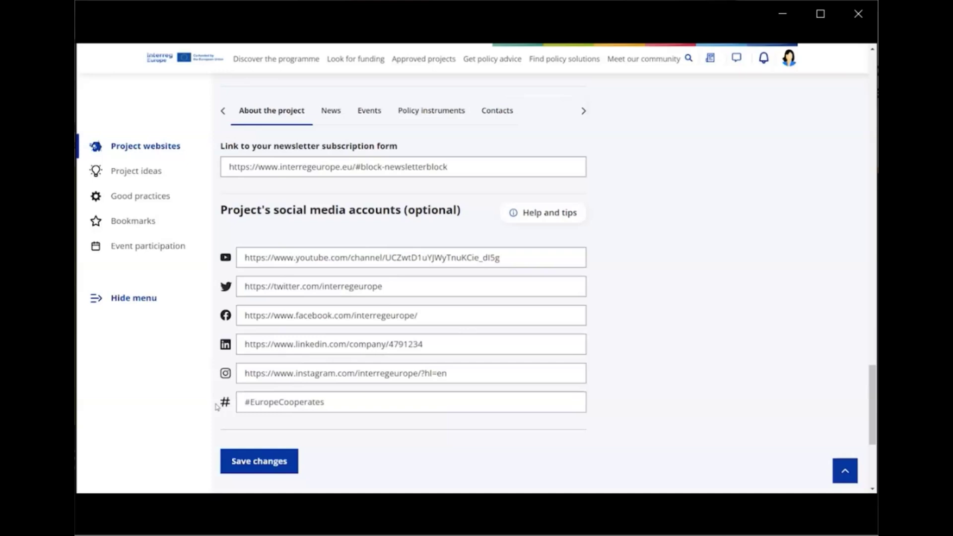
scroll(217, 407, "down", 1)
left_click(251, 411)
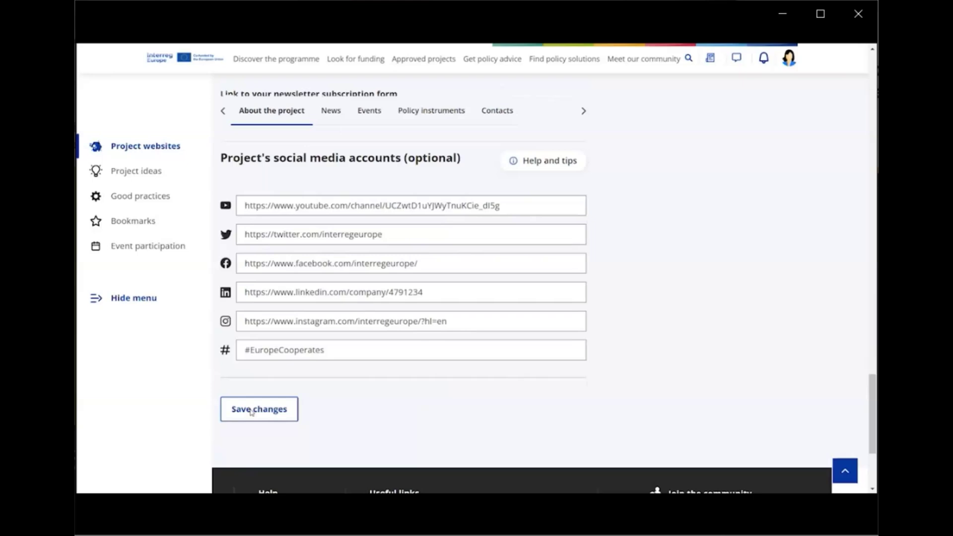
Open the public project homepage and check the newsletter sign-up, social media links and hashtag down to the newsletter block
left_click(408, 197)
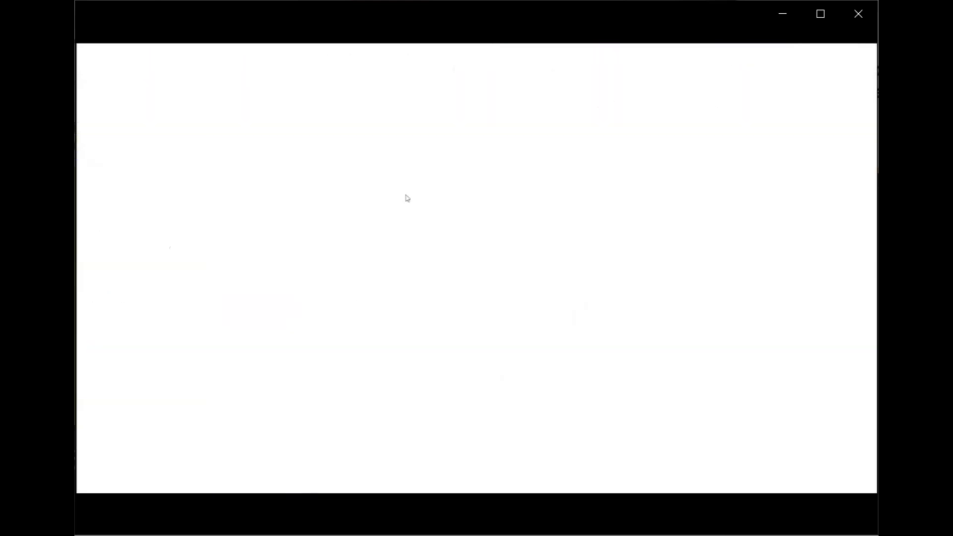
scroll(415, 307, "down", 12)
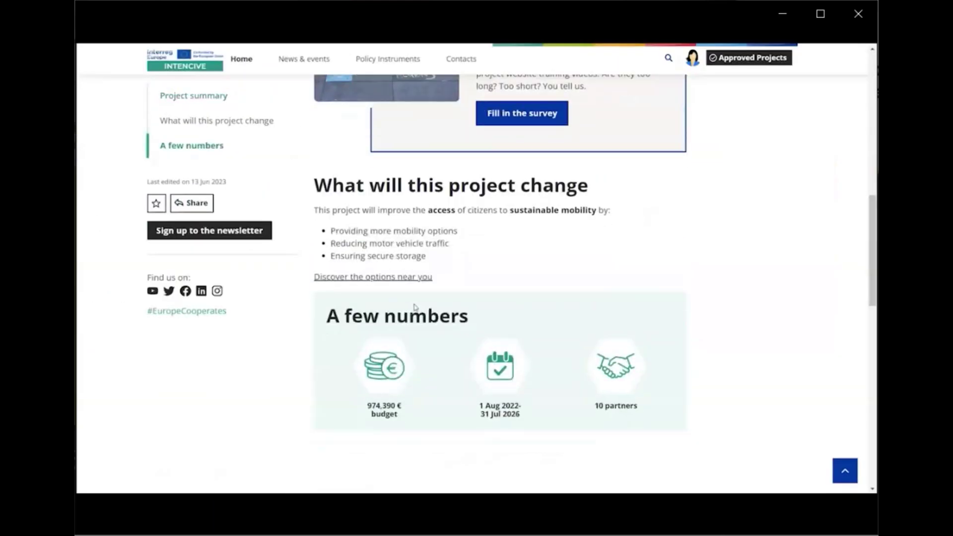
scroll(415, 307, "down", 11)
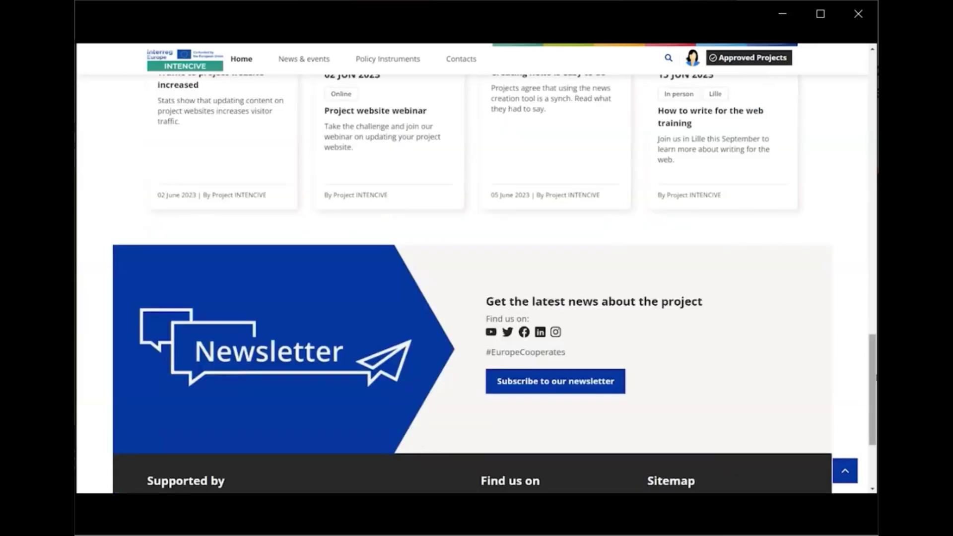
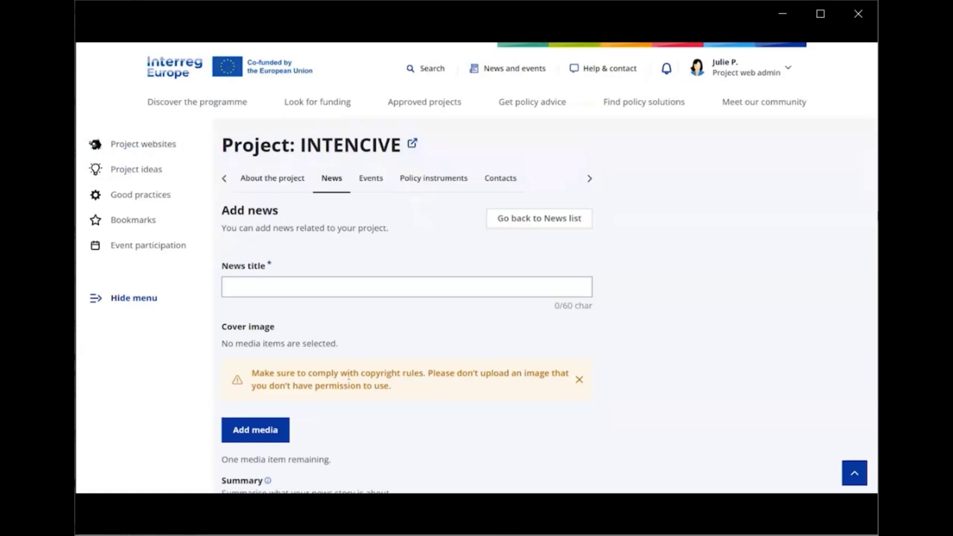
Title the news item "Make your it short and catchy, but informative" and insert the existing sewing machine image as its cover
left_click(354, 287)
type("Make your it short and catchy, but informative")
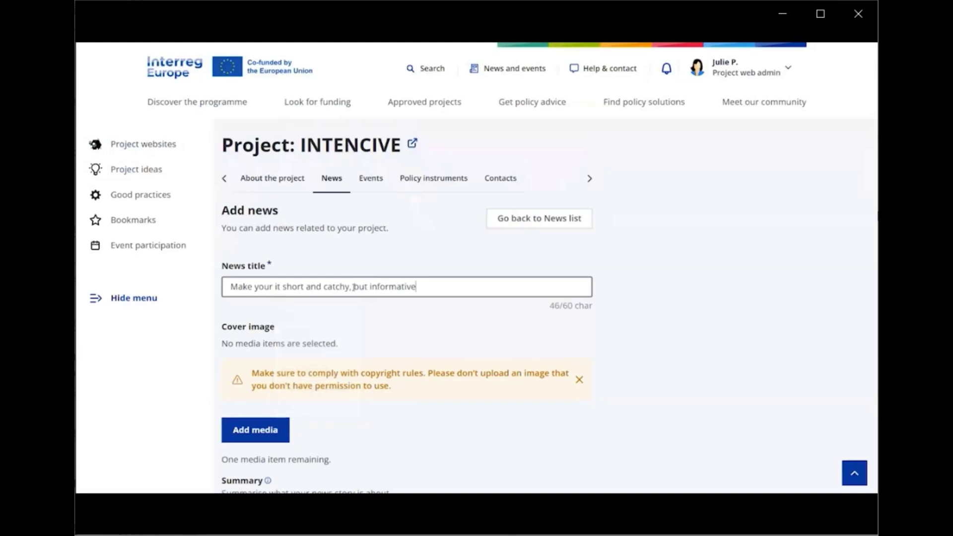
scroll(614, 377, "down", 2)
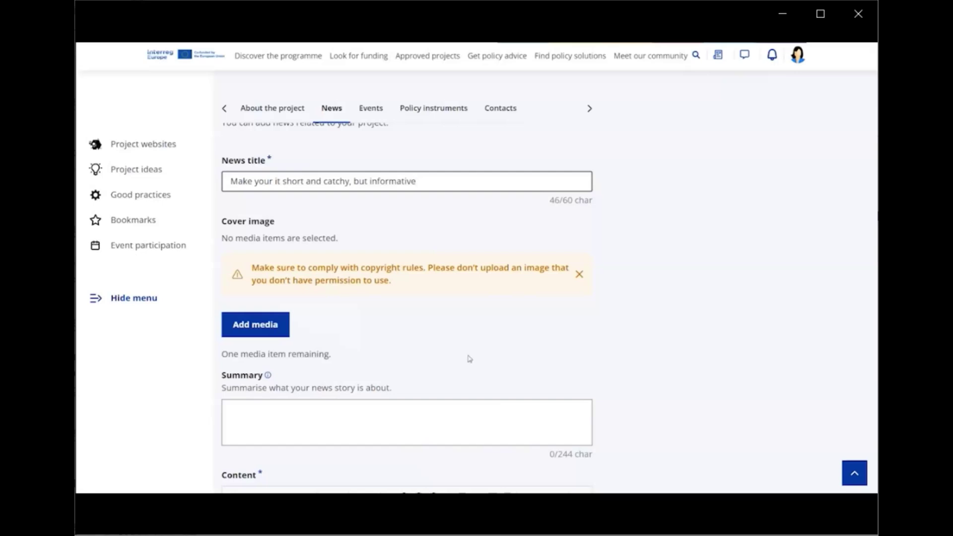
left_click(256, 327)
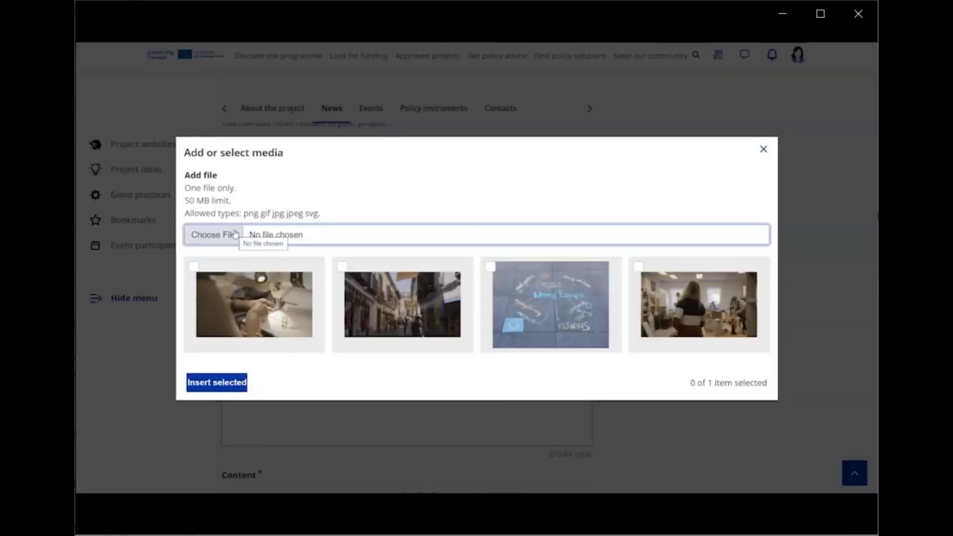
left_click(194, 268)
left_click(217, 383)
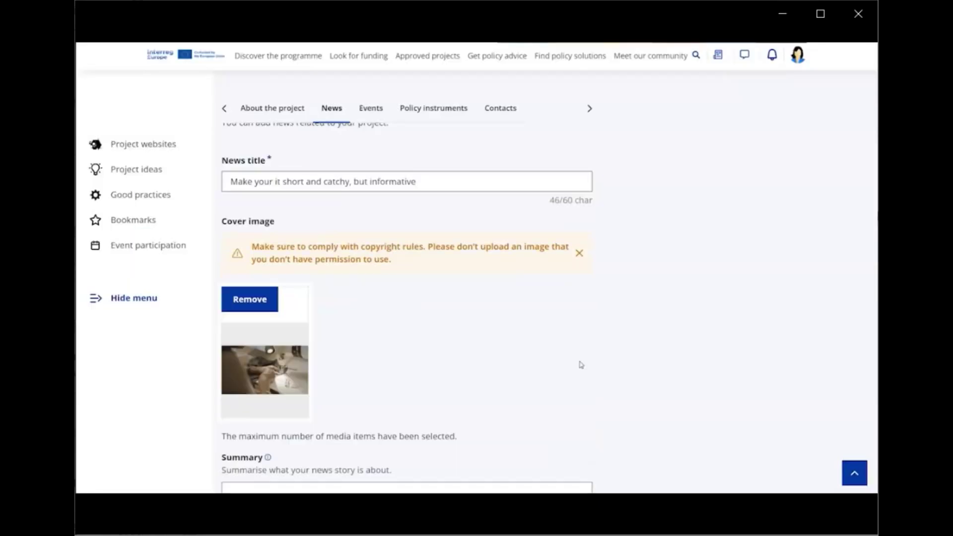
Fill in the news summary with "write a short description of what the article is about for the promotional card."
scroll(581, 365, "down", 4)
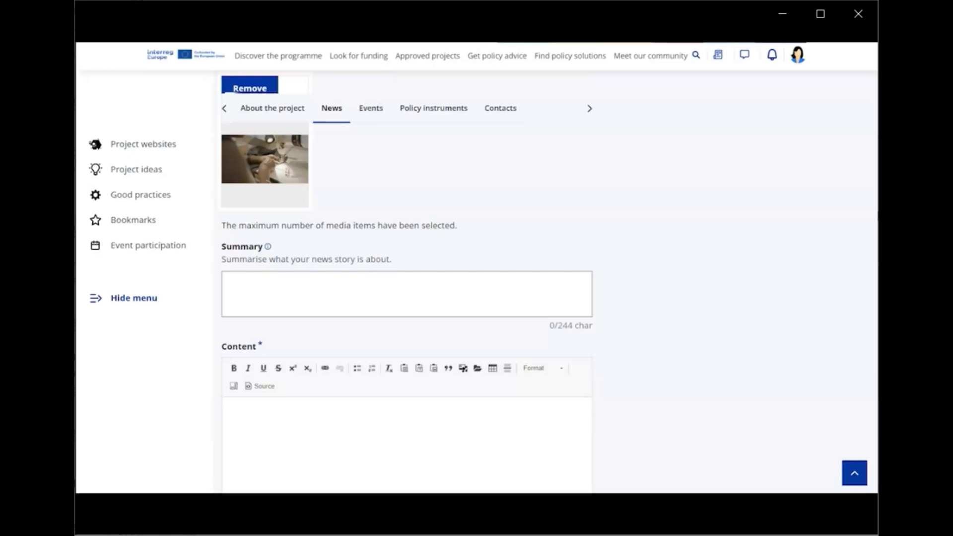
left_click(430, 282)
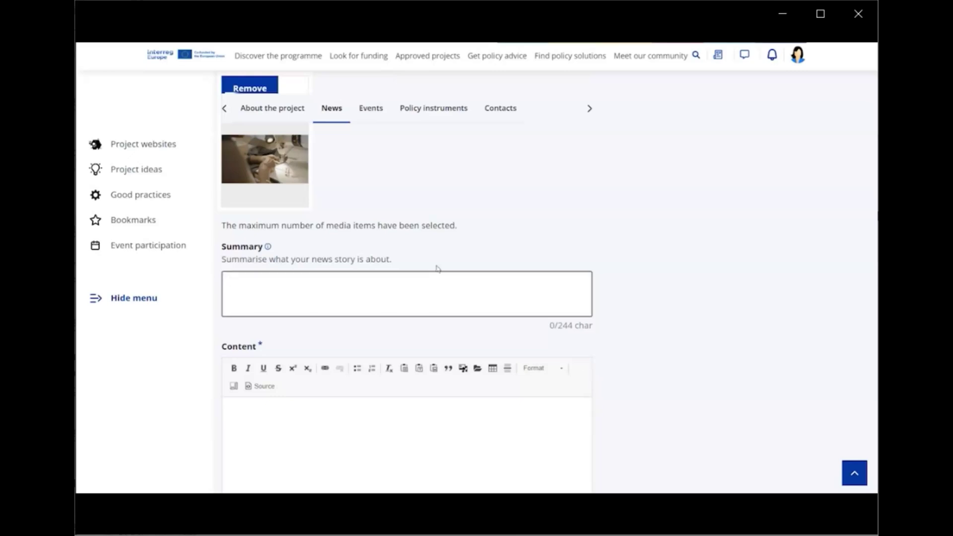
type("write a short description of what the article is about for the promotional card.")
Enter "type your quote" in the news content and try block quote formatting on it, switching it on and off
scroll(717, 361, "down", 2)
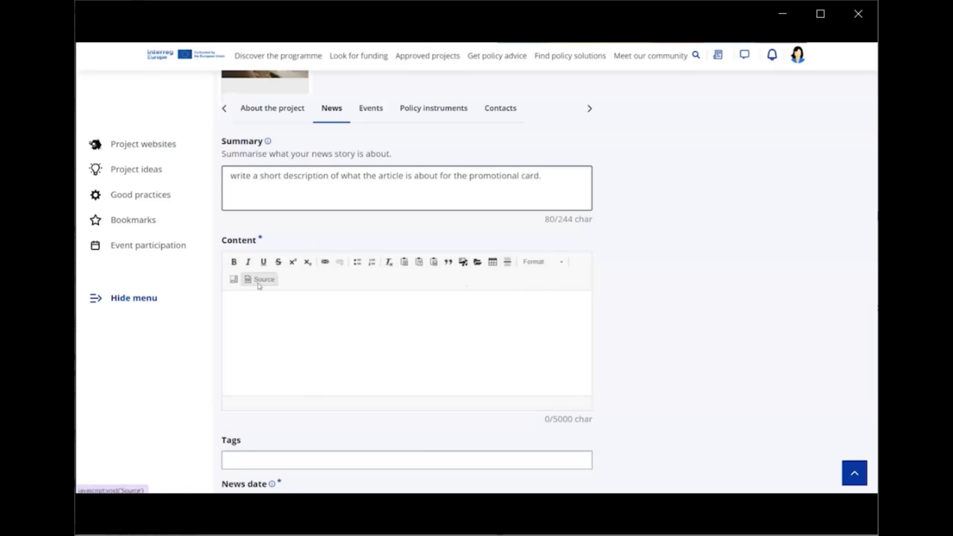
left_click(352, 334)
type("type your quote")
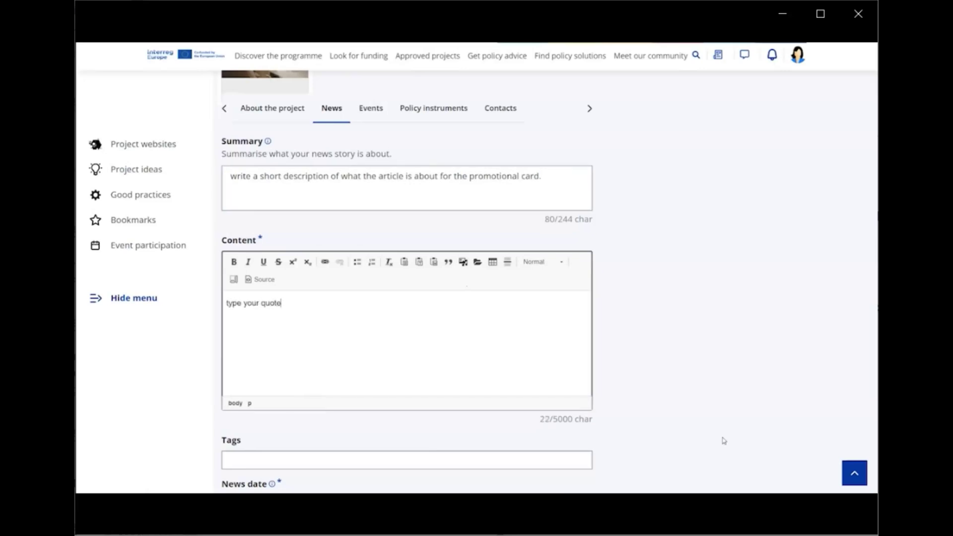
left_click(449, 263)
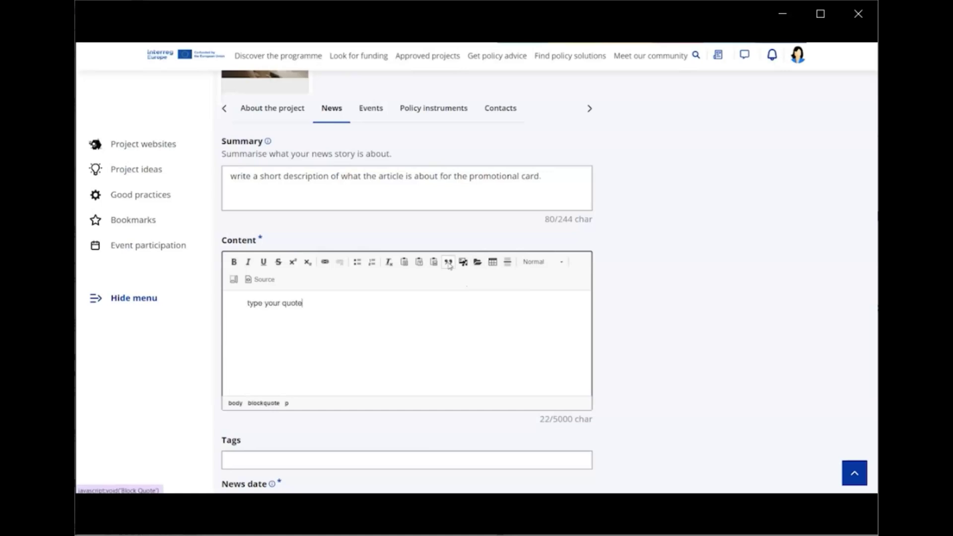
left_click(448, 263)
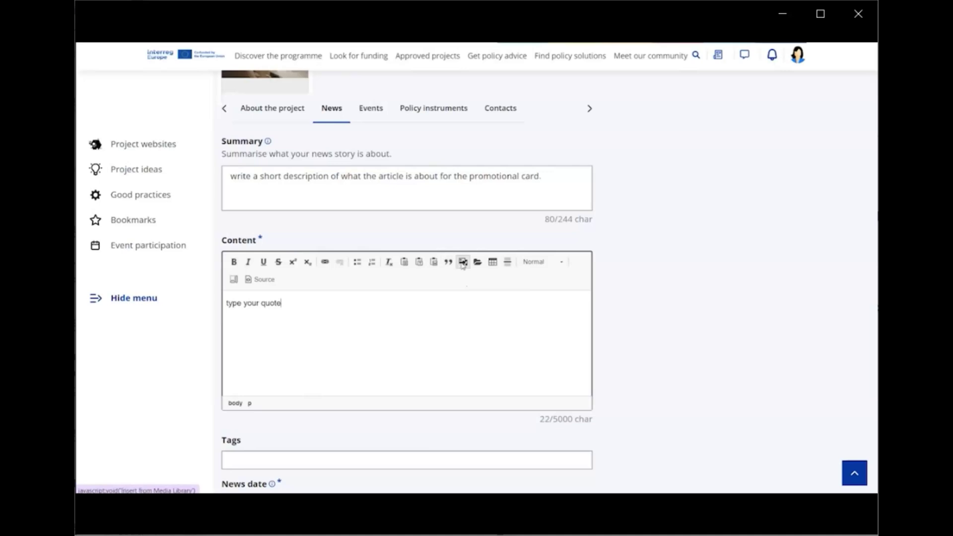
Embed the existing sewing machine image from the media library below the quote text in the news content
left_click(462, 262)
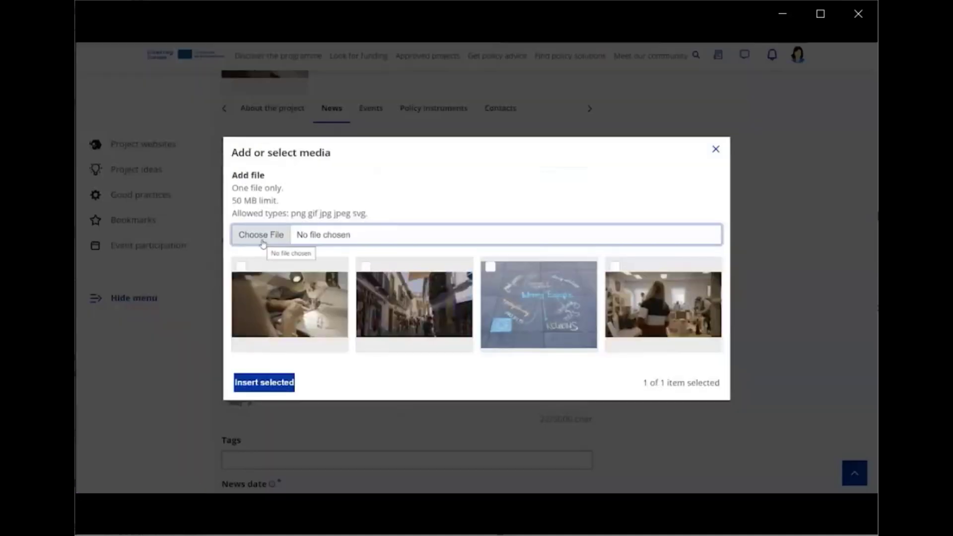
left_click(241, 268)
left_click(257, 385)
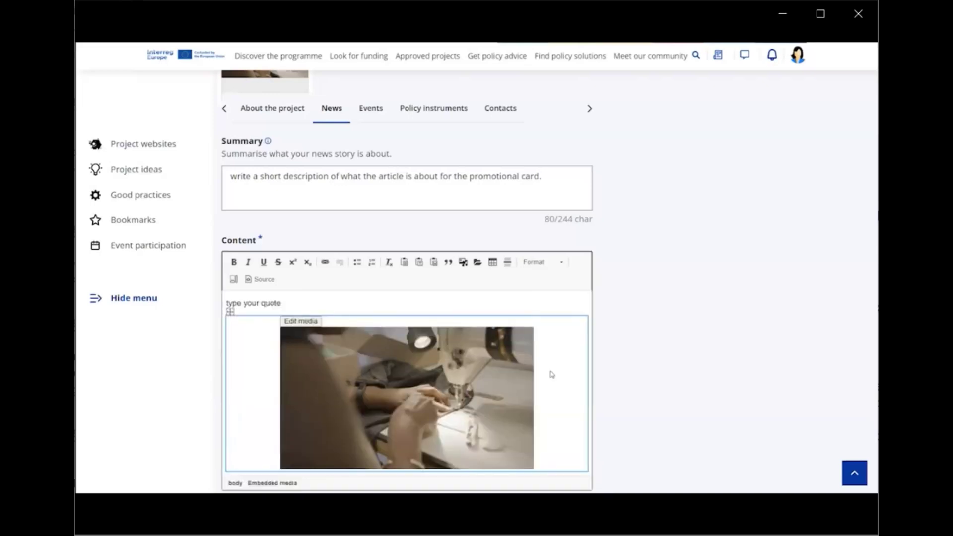
Add the line "type some more" below the embedded image and clear everything from the news content
scroll(552, 375, "down", 2)
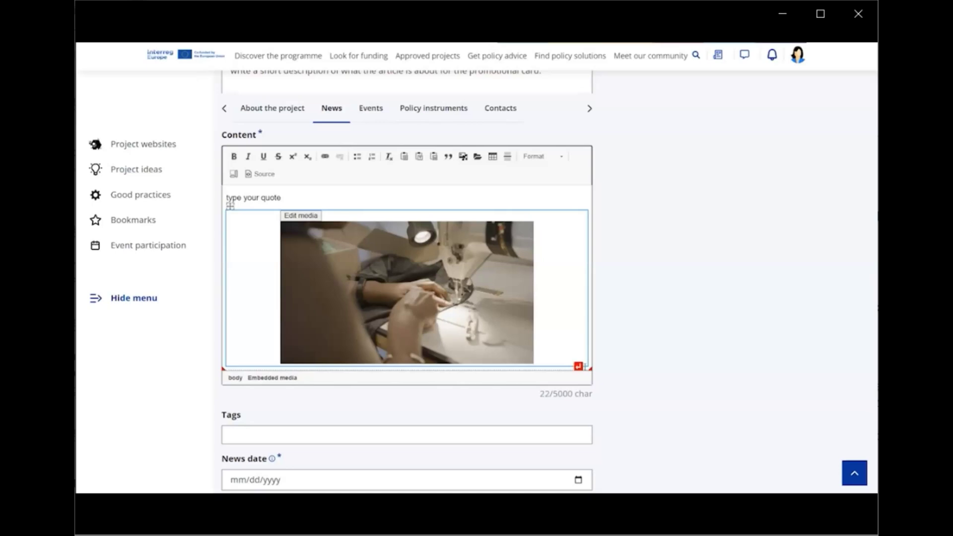
left_click(579, 367)
type("type some more")
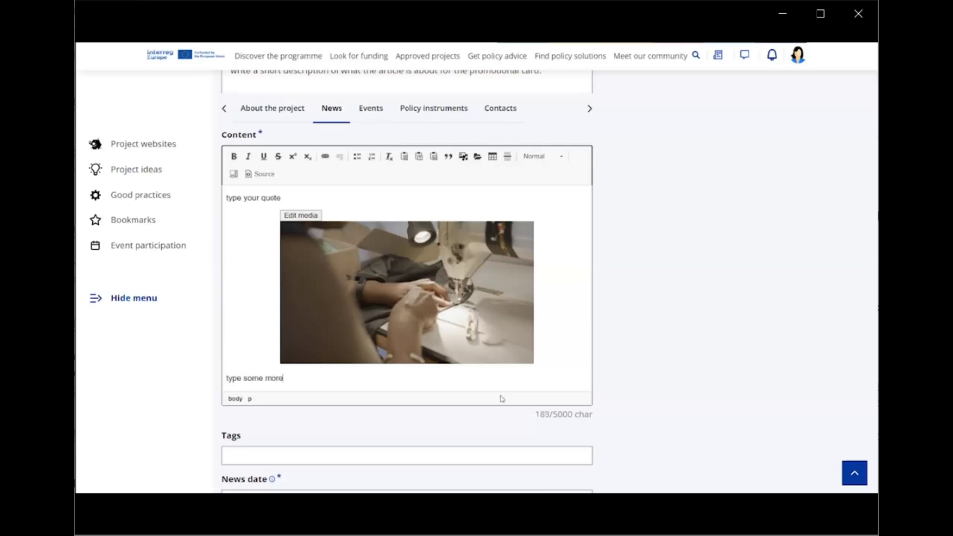
left_click_drag(296, 385, 226, 198)
key("BackSpace")
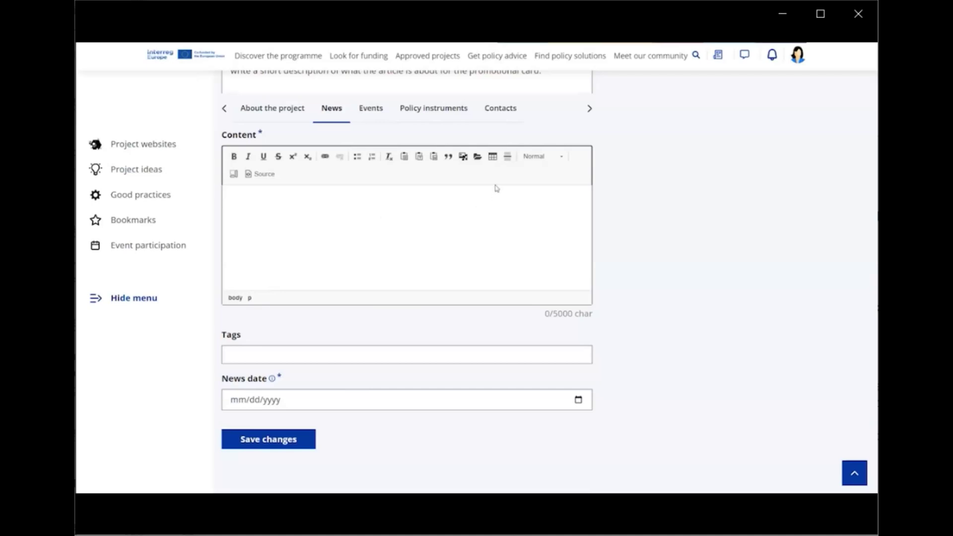
Try a table of 3 rows and 2 columns followed by a horizontal line in the news content, and delete both
left_click(493, 156)
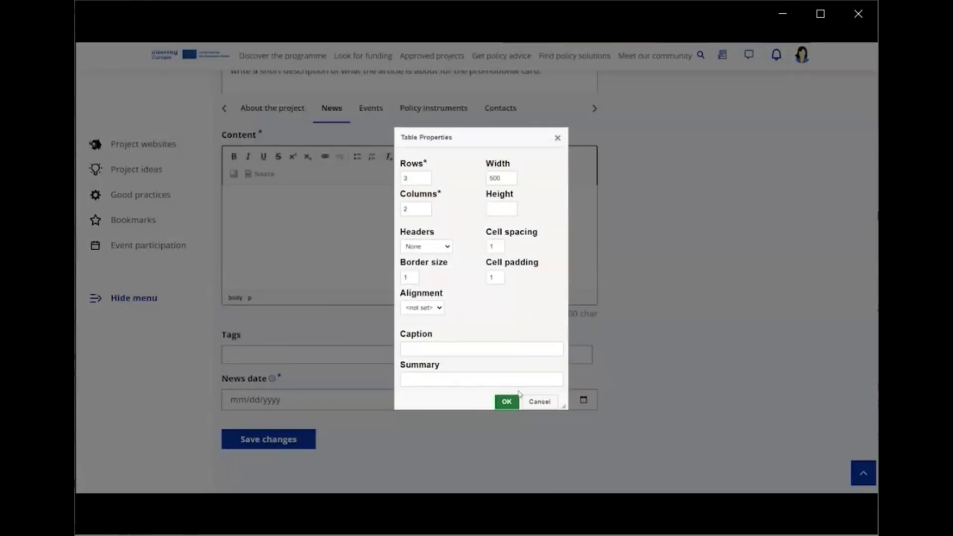
left_click(506, 402)
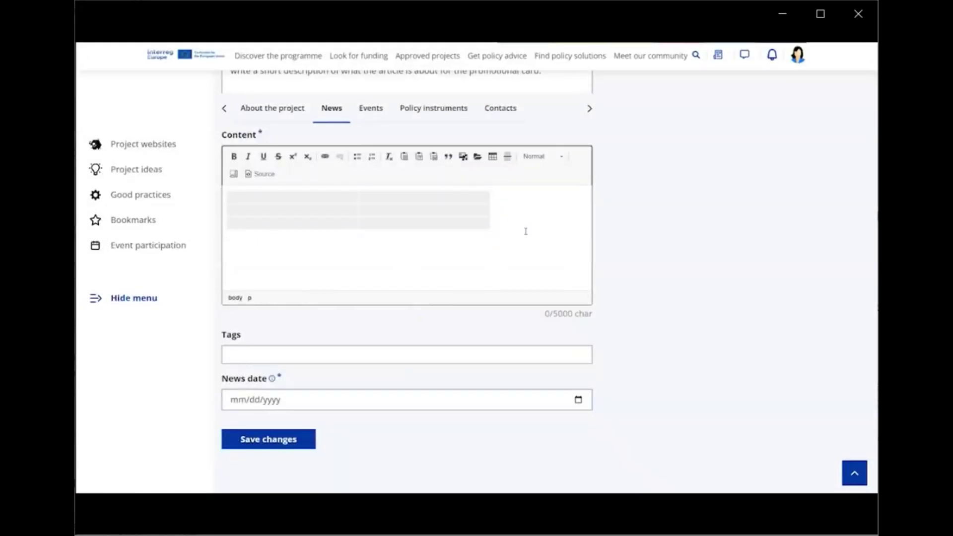
left_click(509, 160)
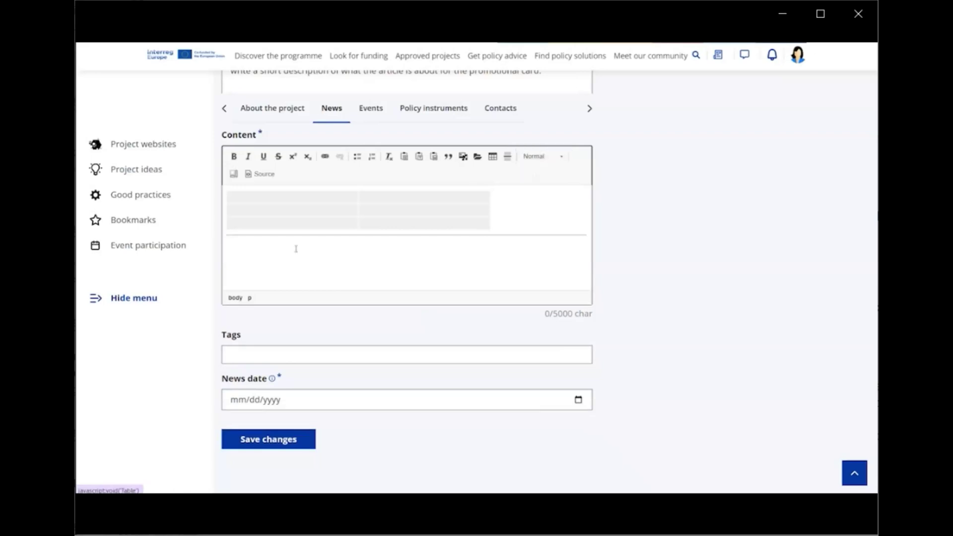
left_click_drag(220, 196, 236, 187)
key("BackSpace")
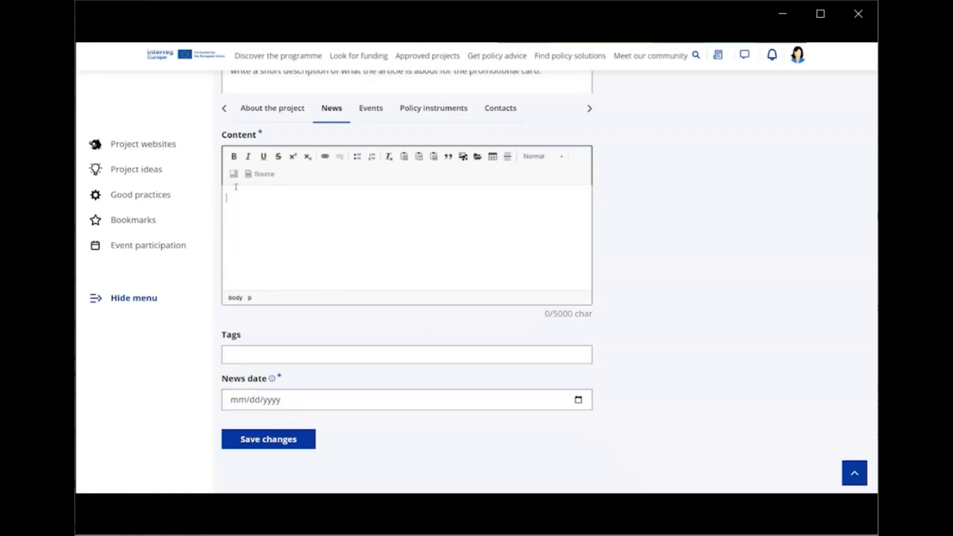
Write "This is a header" in the news content and format it as Heading 3
type("This is a header")
left_click_drag(285, 209, 222, 198)
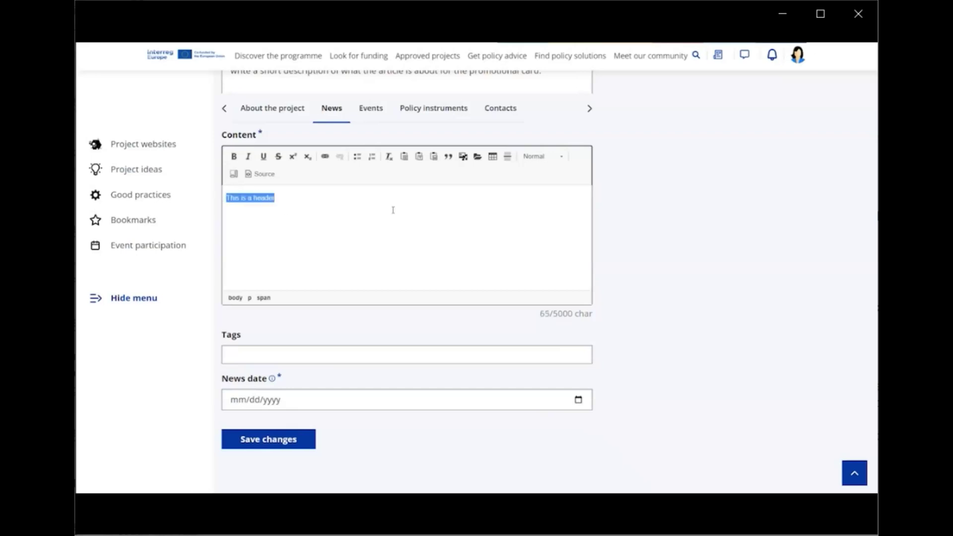
left_click(560, 157)
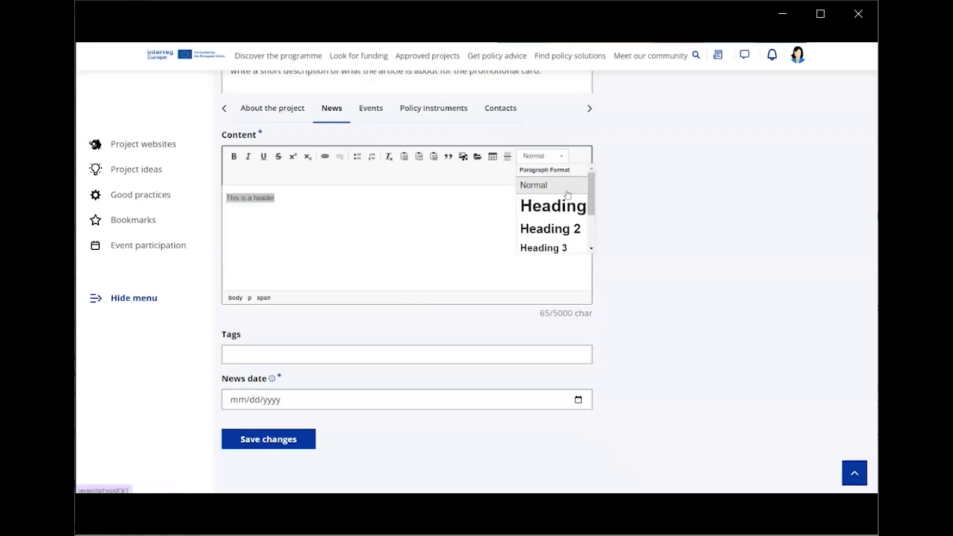
left_click(572, 246)
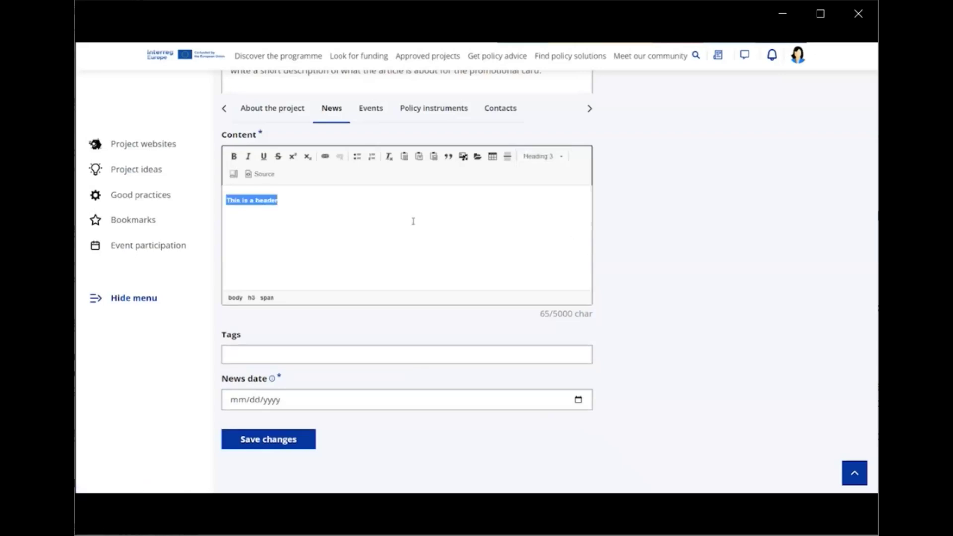
left_click(393, 220)
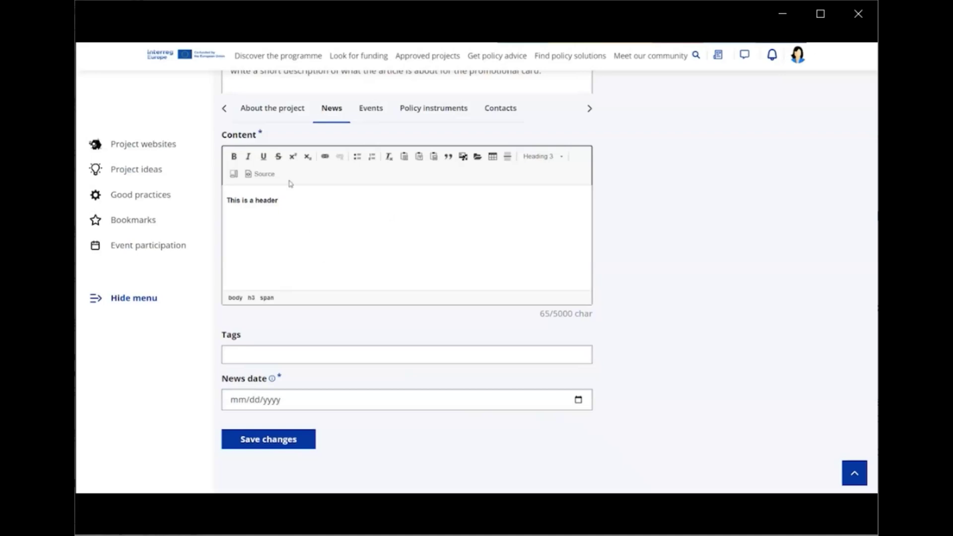
Embed the YouTube video "Rethinking local policies, Ghent 2023" below the header by adding its 560 by 315 iframe code to the content's HTML source
left_click(265, 175)
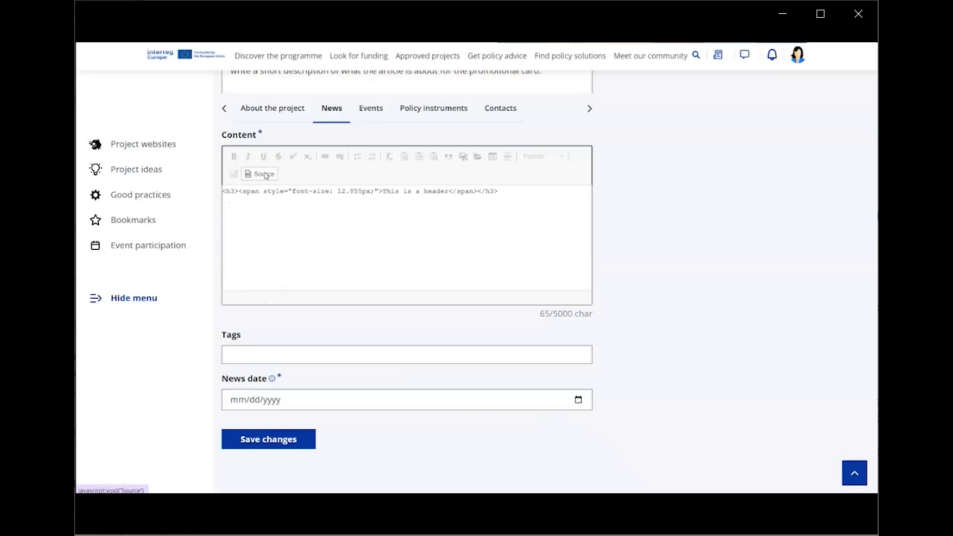
left_click(546, 193)
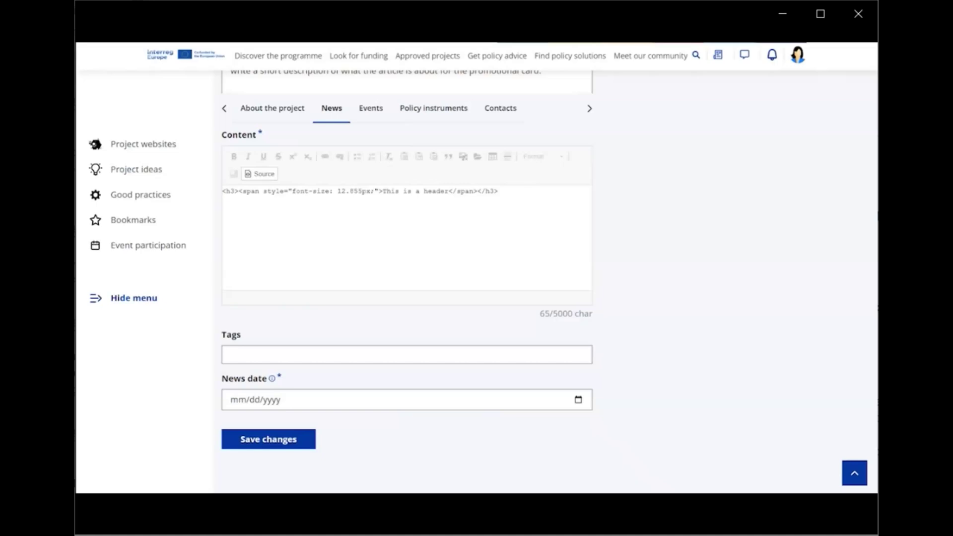
left_click(558, 187)
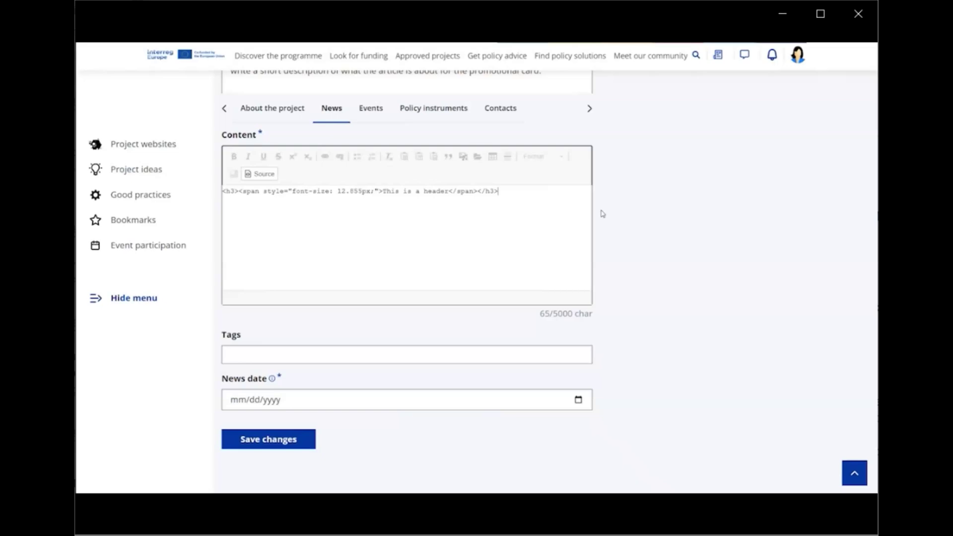
key("Return")
type("<iframe width=\"560\" height=\"315\" src=\"https://www.youtube.com/embed/MHCUSV3MOBQ\" title=\"YouTube video player\" frameborder=\"0\" allow=\"accelerometer; autoplay; clipboard-write; encrypted-media; gyroscope; picture-in-picture; web-share\" allowfullscreen></iframe>")
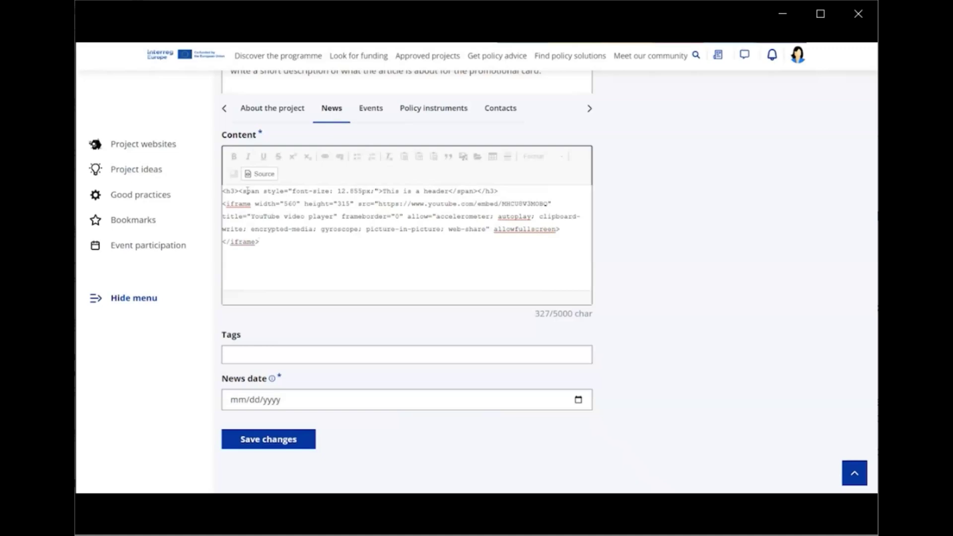
left_click(260, 175)
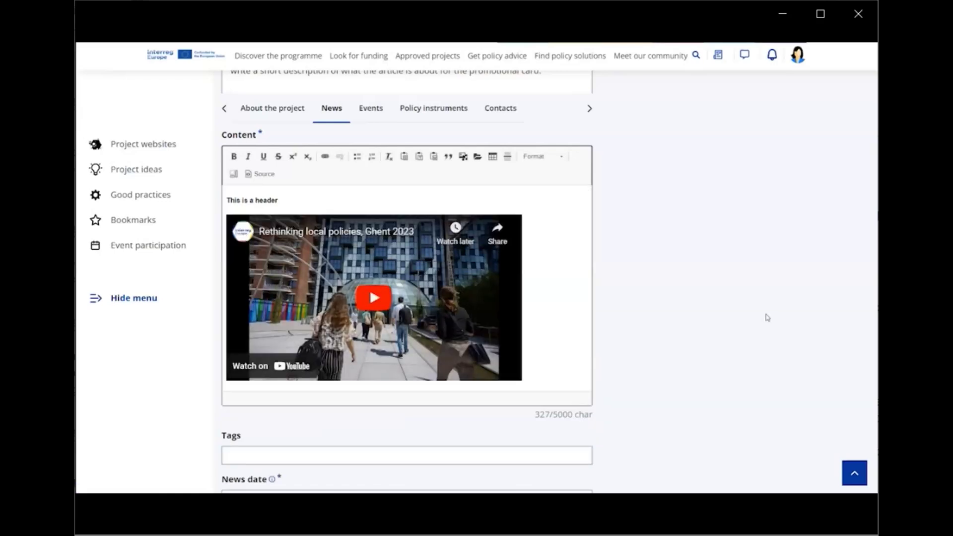
scroll(767, 318, "down", 4)
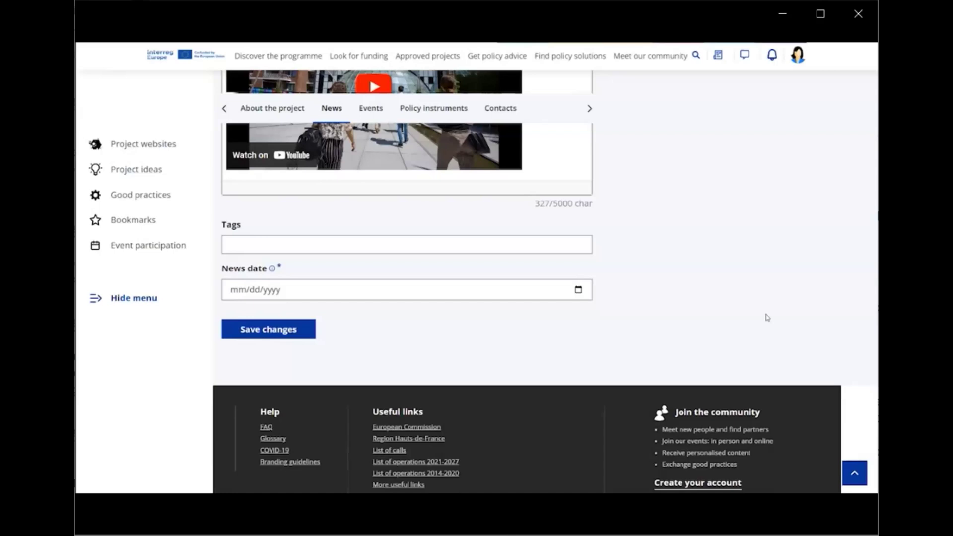
Search the news tags for "bike", then for "cycl", and add the tag Cycle to the news item
left_click(553, 247)
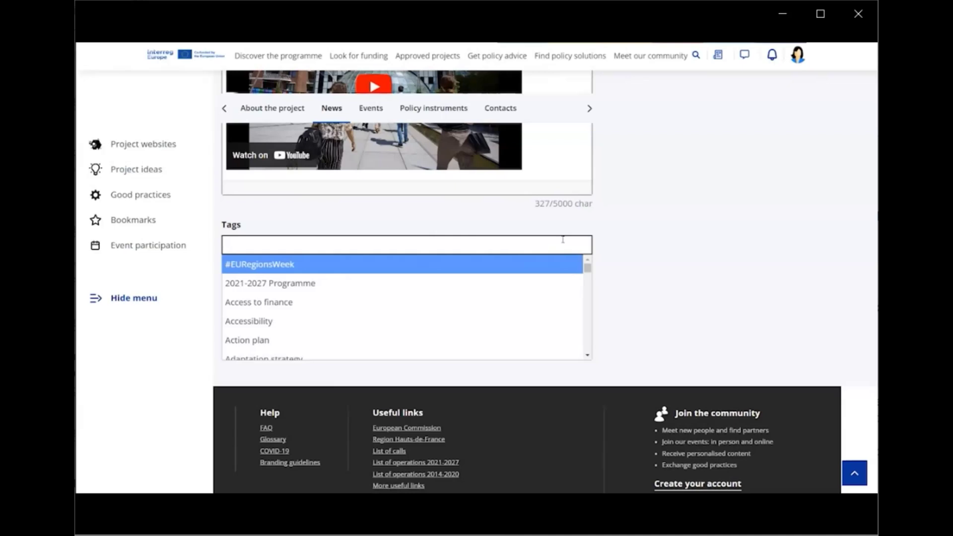
type("bike")
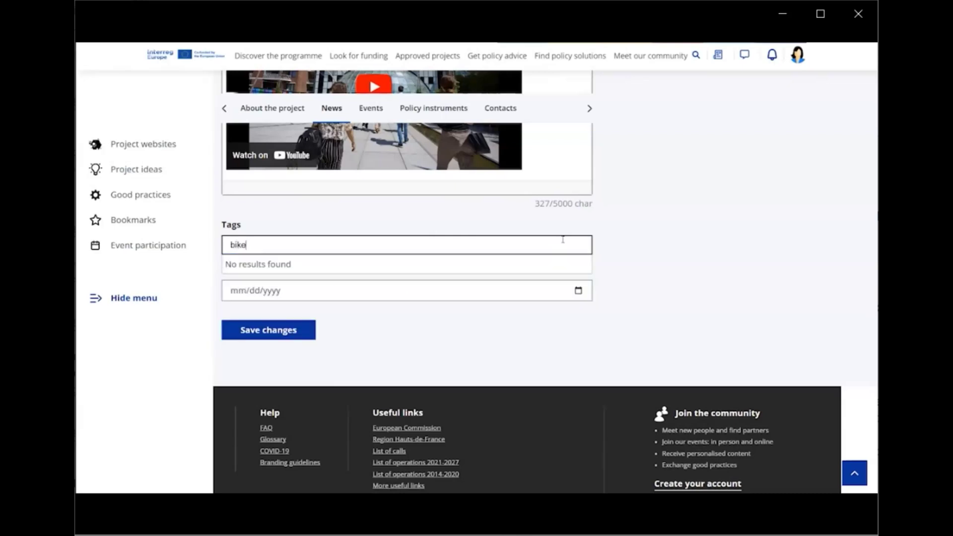
key("BackSpace")
key("BackSpace")
key("BackSpace")
key("BackSpace")
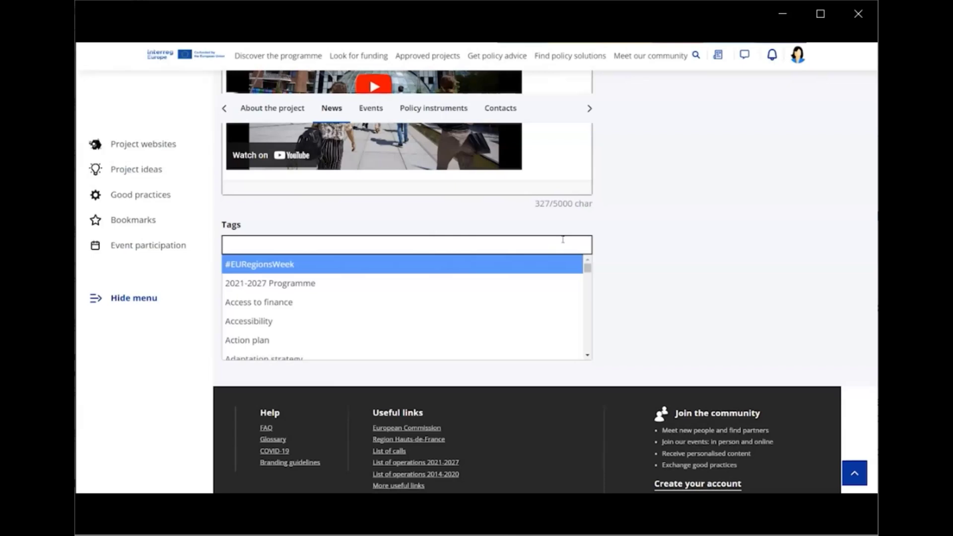
type("cycl")
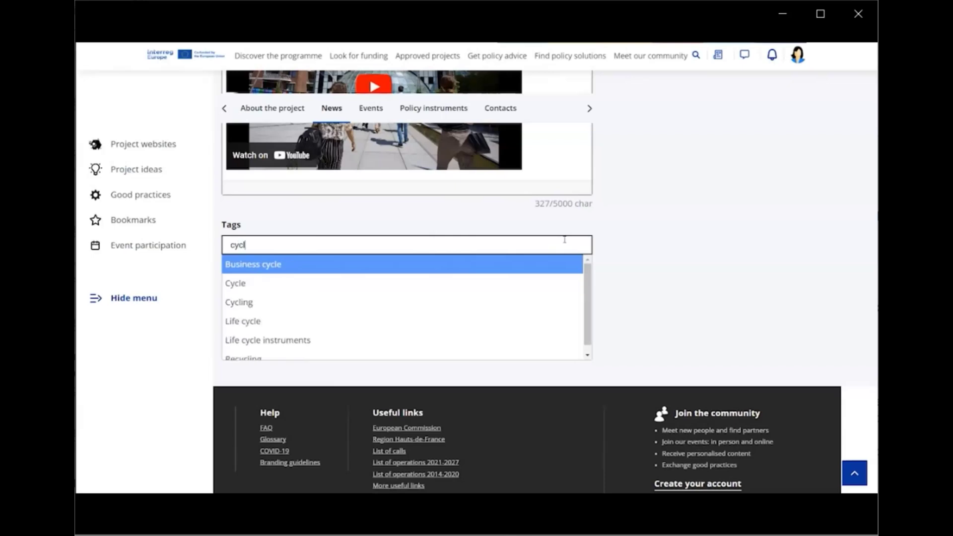
left_click(580, 289)
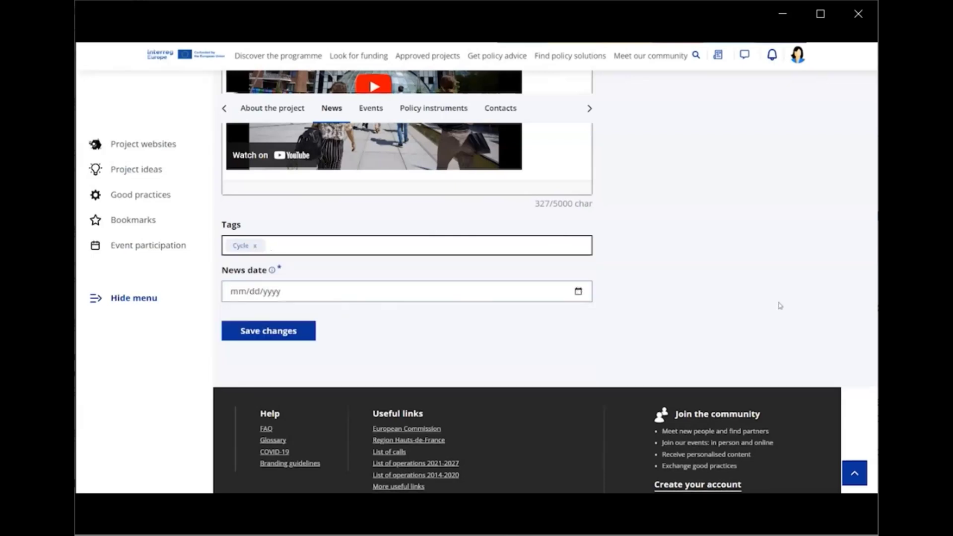
Search the news tags for "train", then for "rail", and add the tag Rail to the news item
type("train")
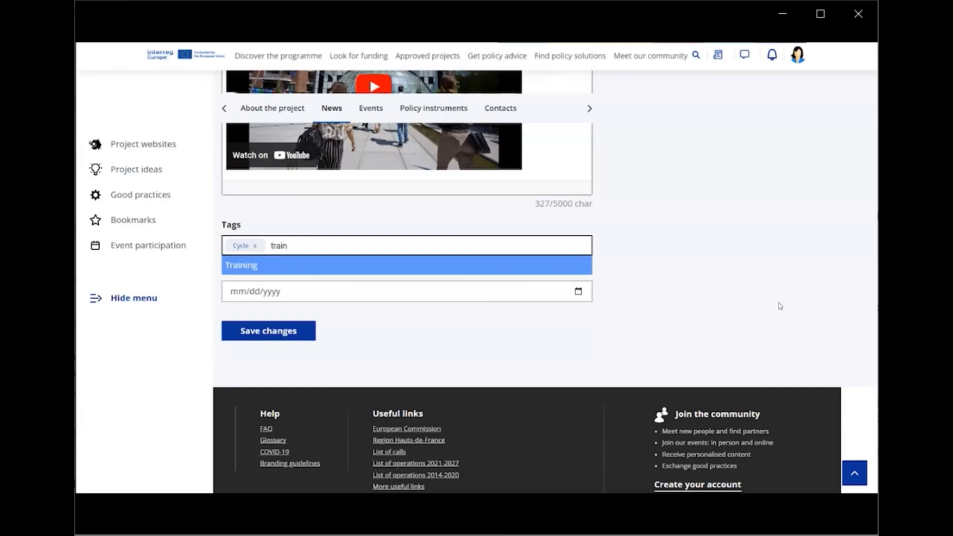
key("BackSpace")
key("BackSpace")
key("BackSpace")
key("BackSpace")
key("BackSpace")
type("rail")
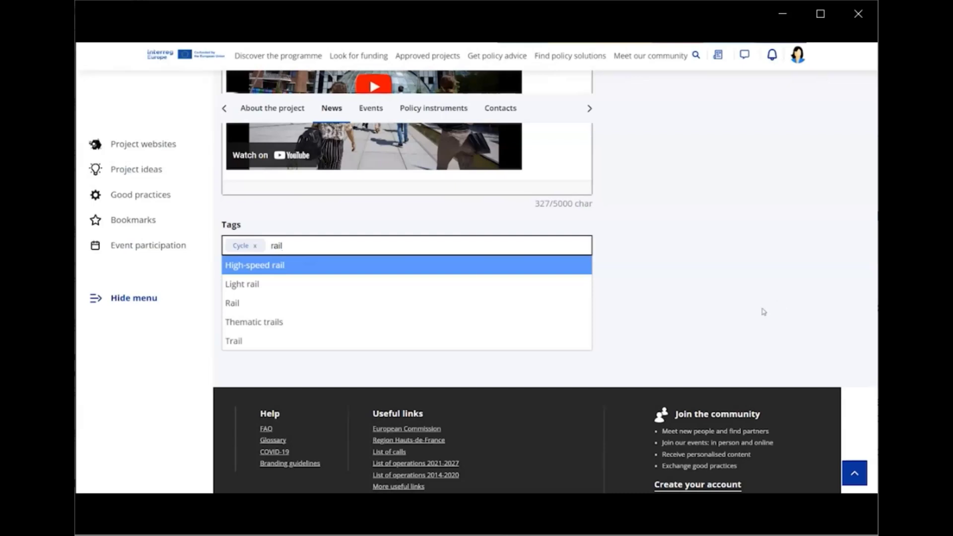
left_click(236, 304)
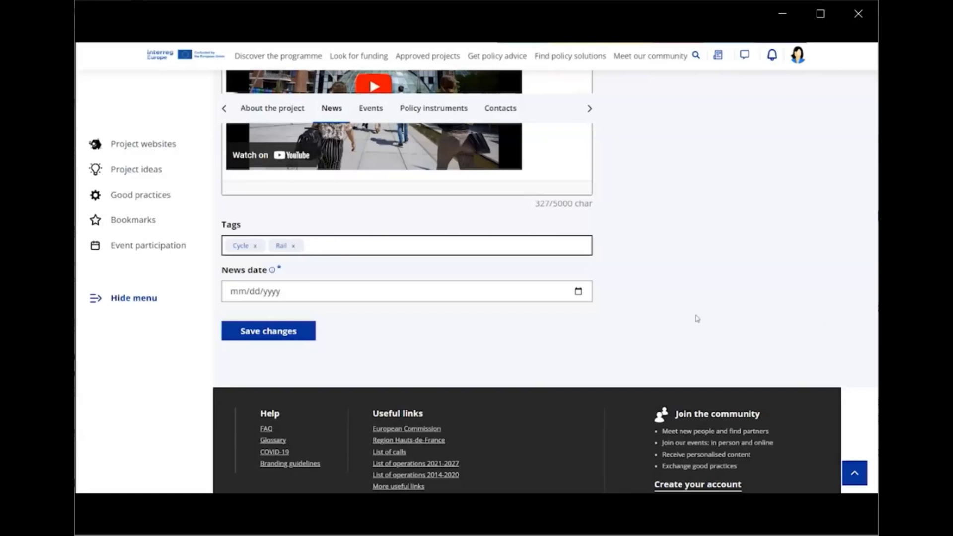
Set the news date to June 15, 2023 and save the news item
left_click(578, 292)
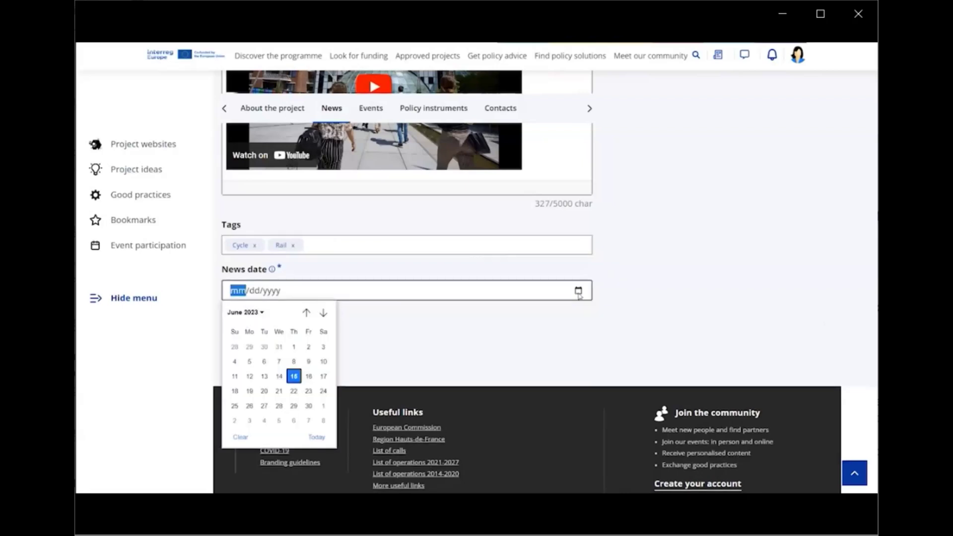
left_click(293, 376)
left_click(286, 335)
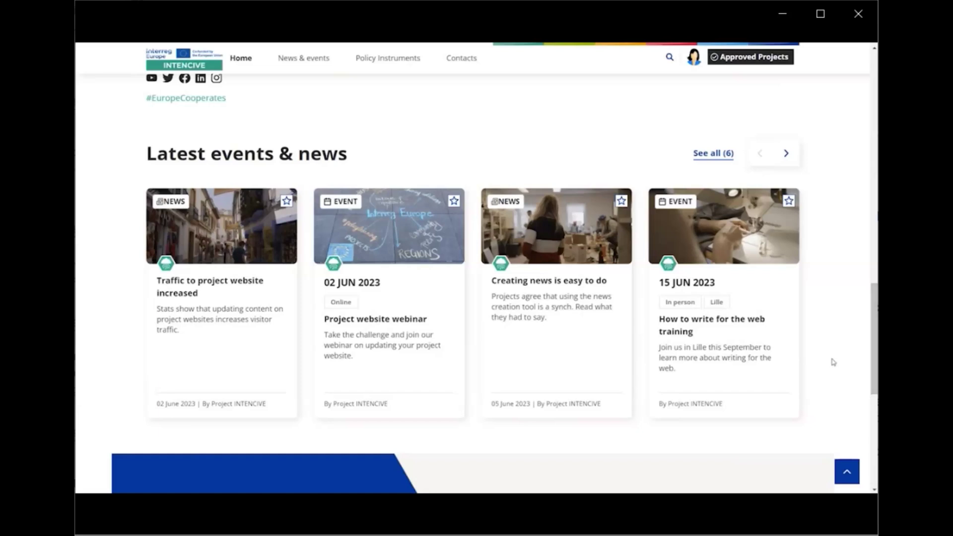
Open the INTENCIVE project for editing from its homepage and start a new event in its event list
scroll(833, 362, "up", 20)
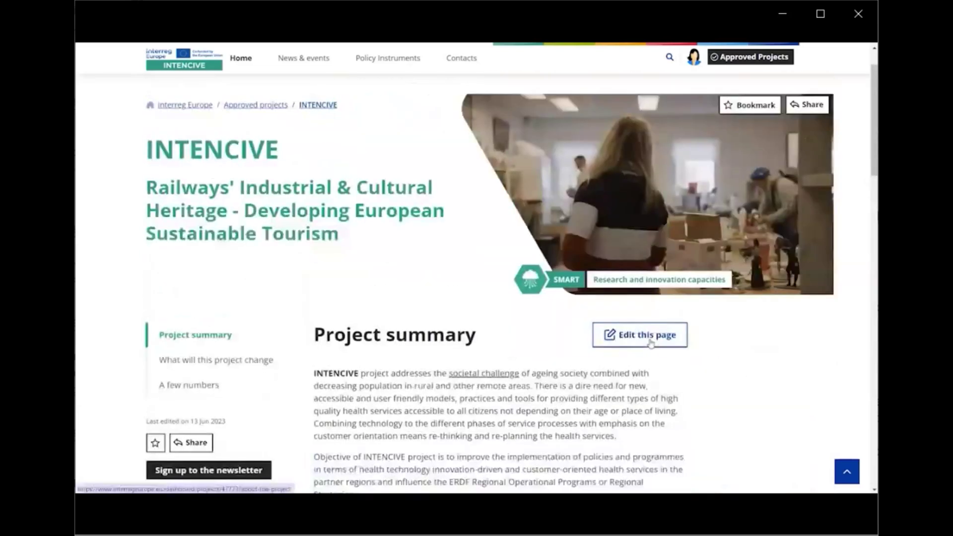
left_click(626, 334)
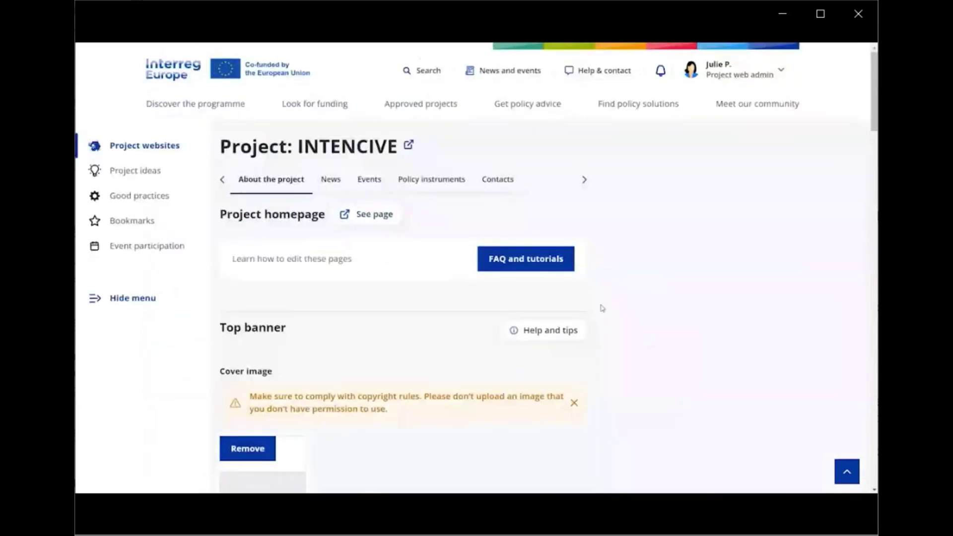
left_click(370, 186)
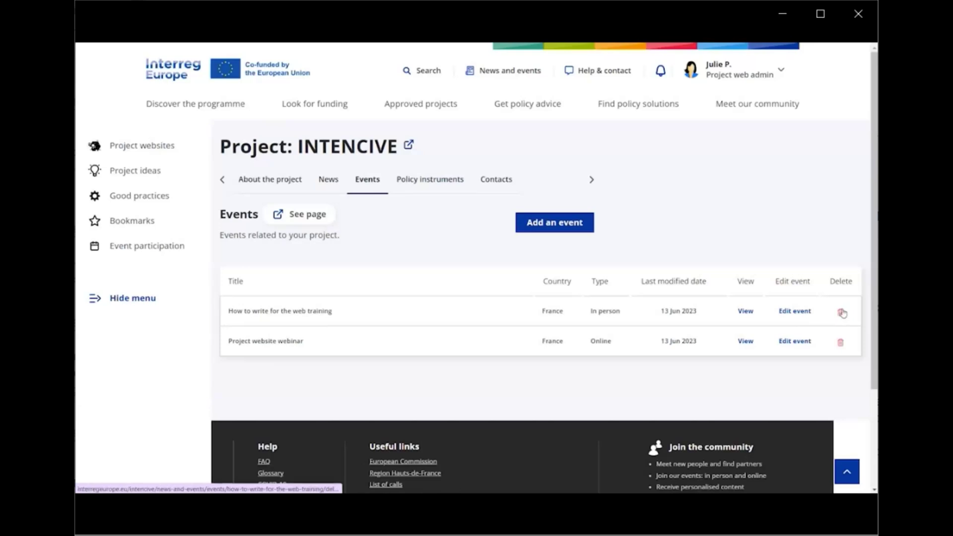
left_click(555, 224)
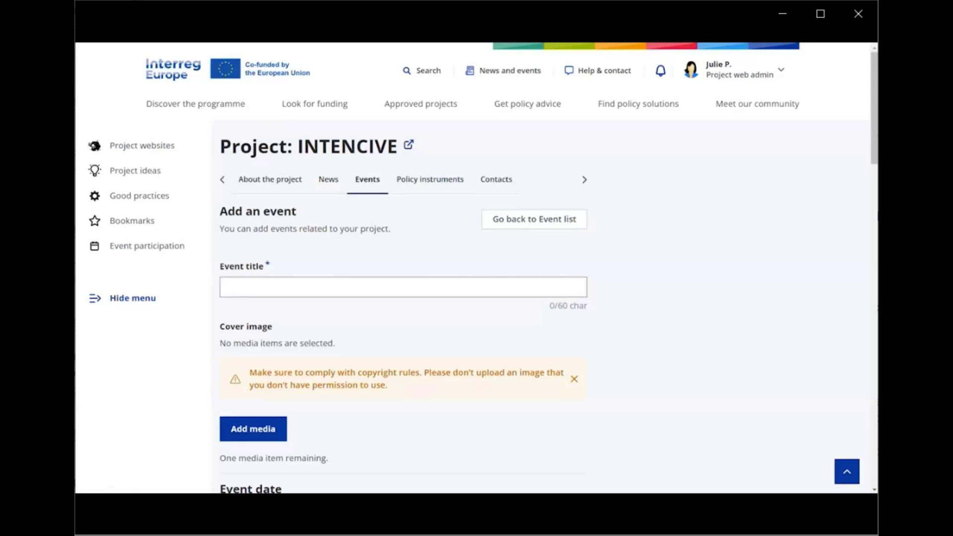
Title the event "Make your it short and catchy, but informative" and insert the existing street photo as its cover image
left_click(273, 290)
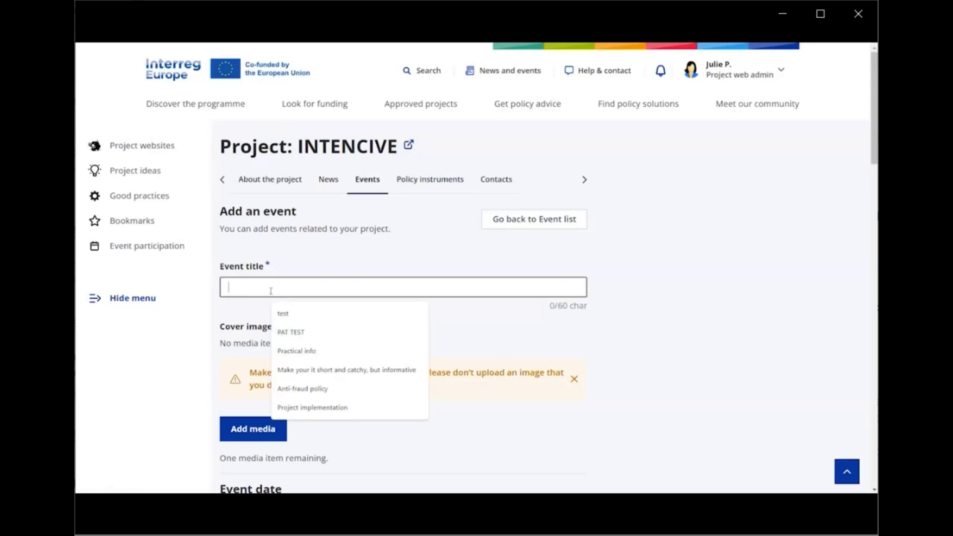
type("Make your it short and catchy, but informative")
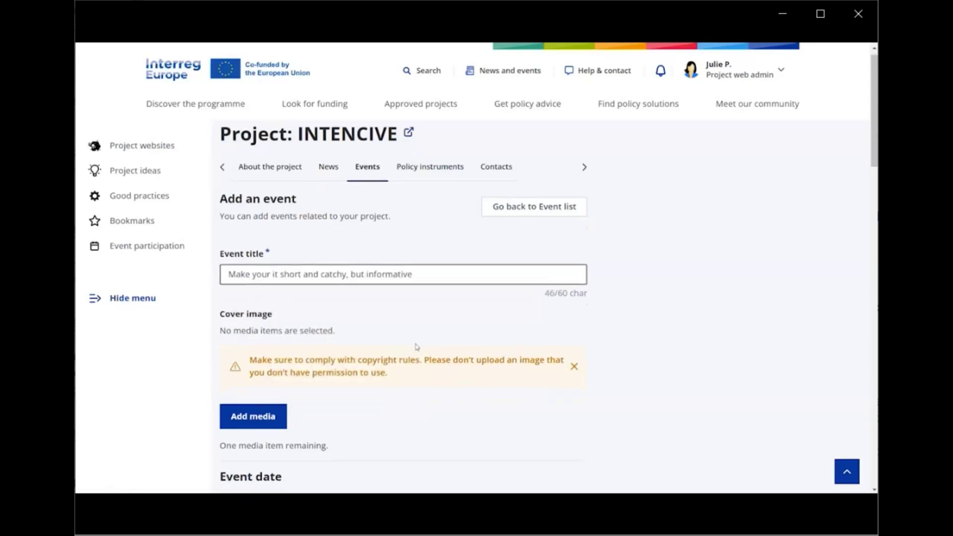
scroll(429, 337, "down", 3)
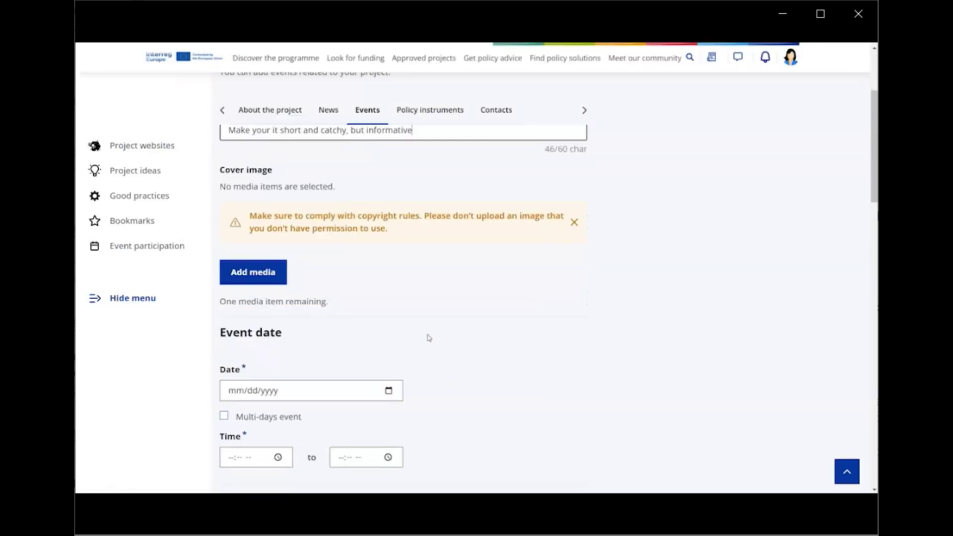
left_click(246, 277)
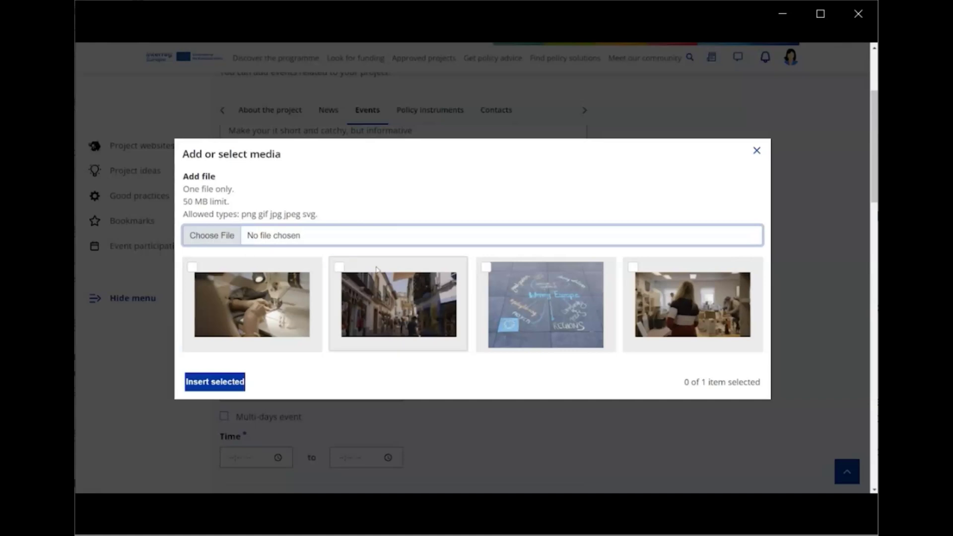
left_click(339, 267)
left_click(215, 382)
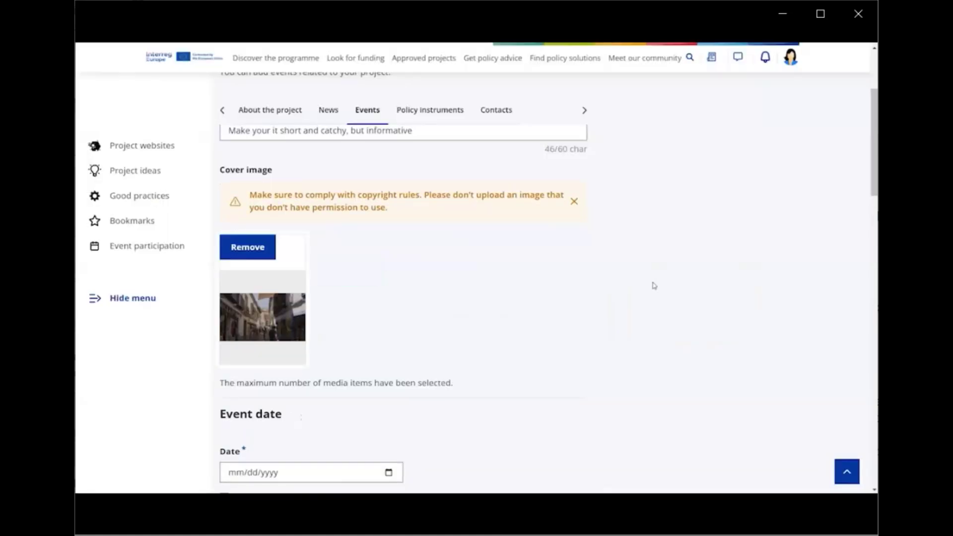
Set the event date to 06/15/2023 and its time from 05:38 AM to 05:38 PM
scroll(655, 286, "down", 5)
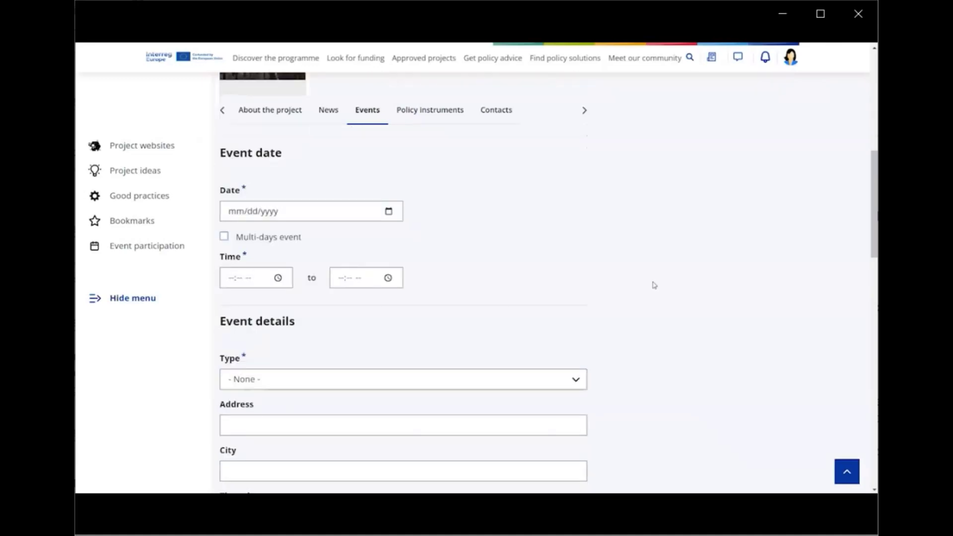
left_click(389, 211)
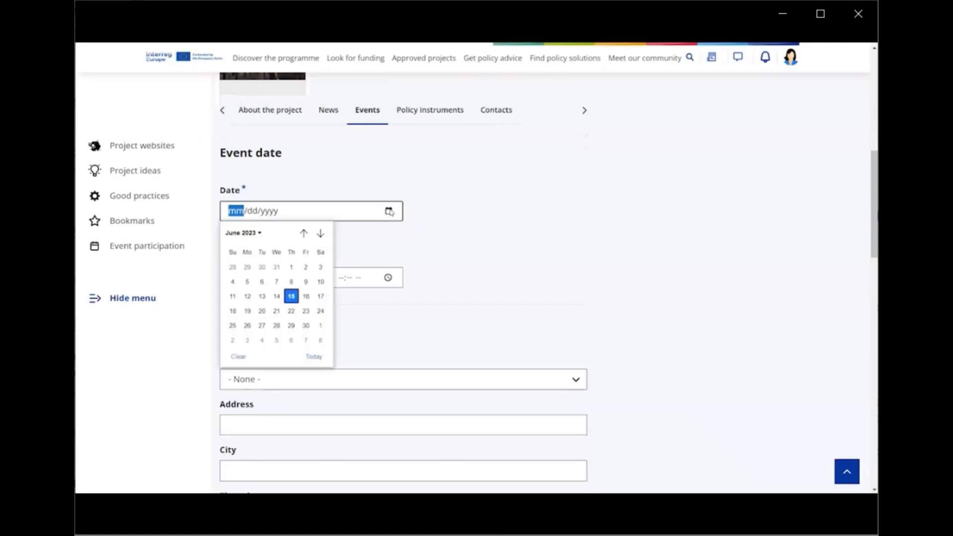
left_click(293, 300)
left_click(278, 277)
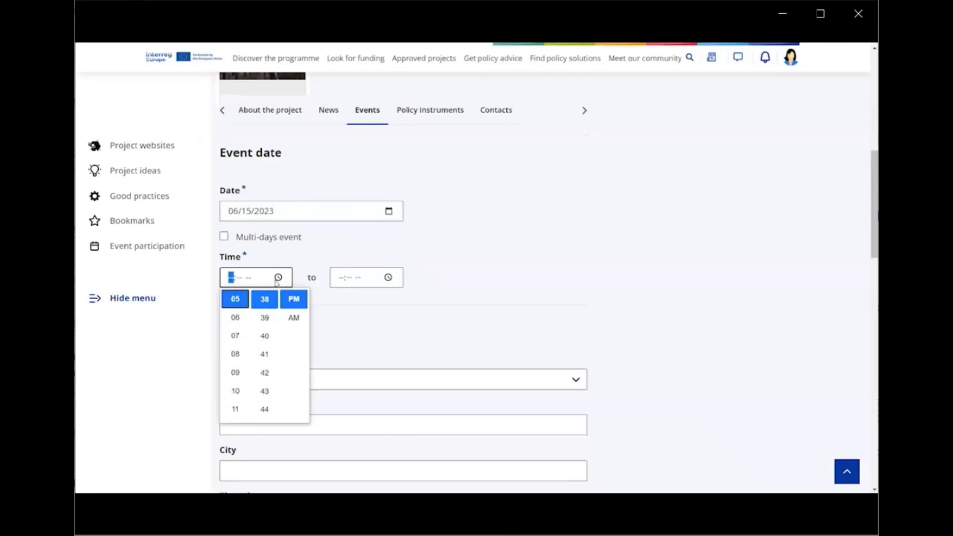
left_click(298, 317)
left_click(383, 279)
left_click(387, 277)
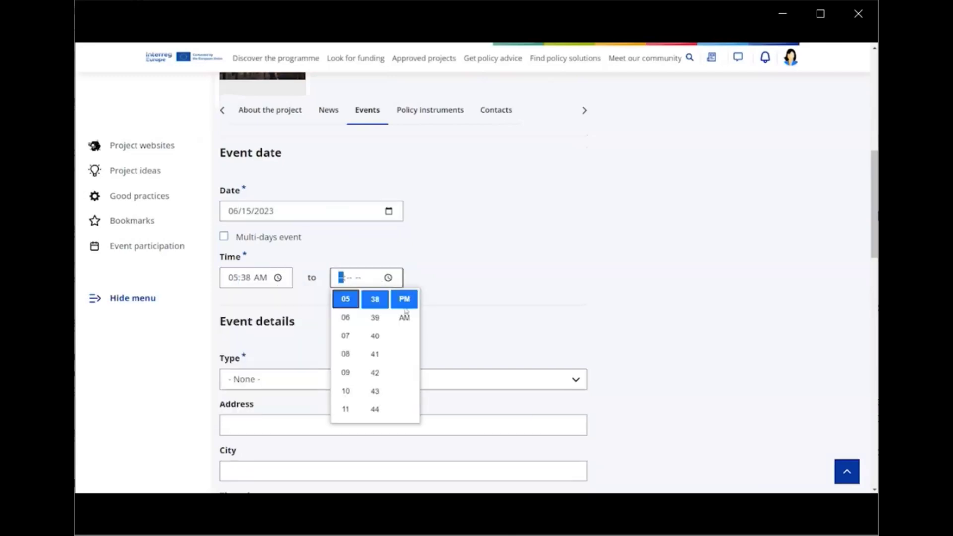
left_click(405, 299)
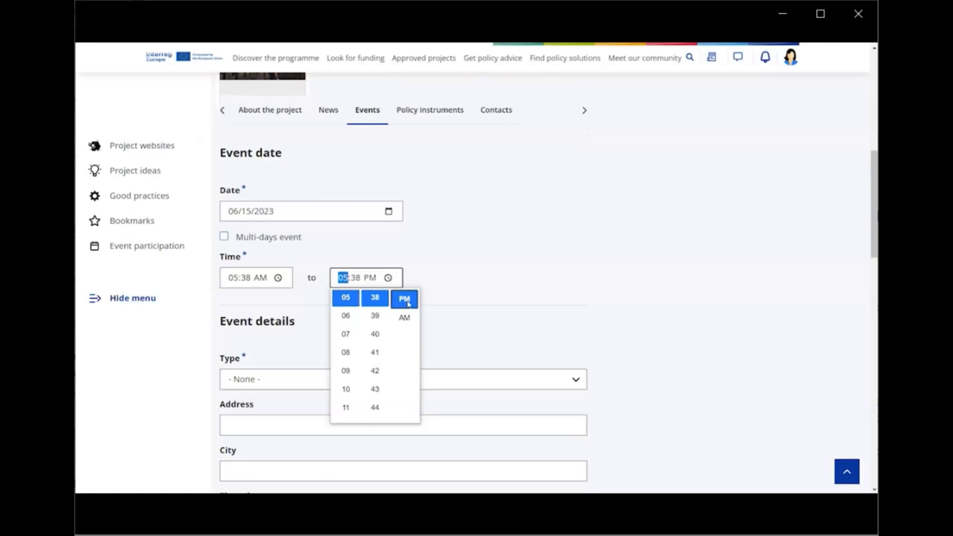
left_click(457, 283)
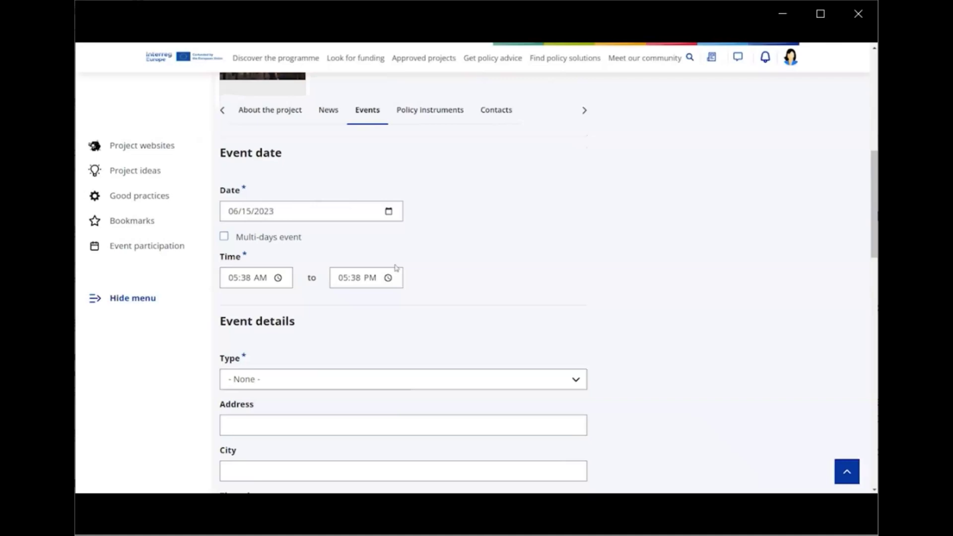
Make it a multi-days event with the end date 06/16/2023
left_click(267, 244)
scroll(326, 189, "down", 1)
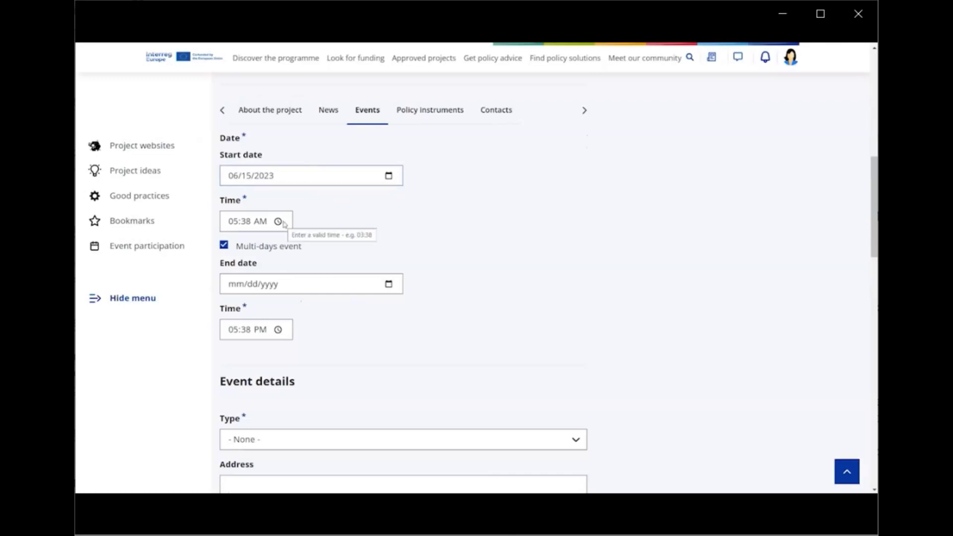
left_click(388, 284)
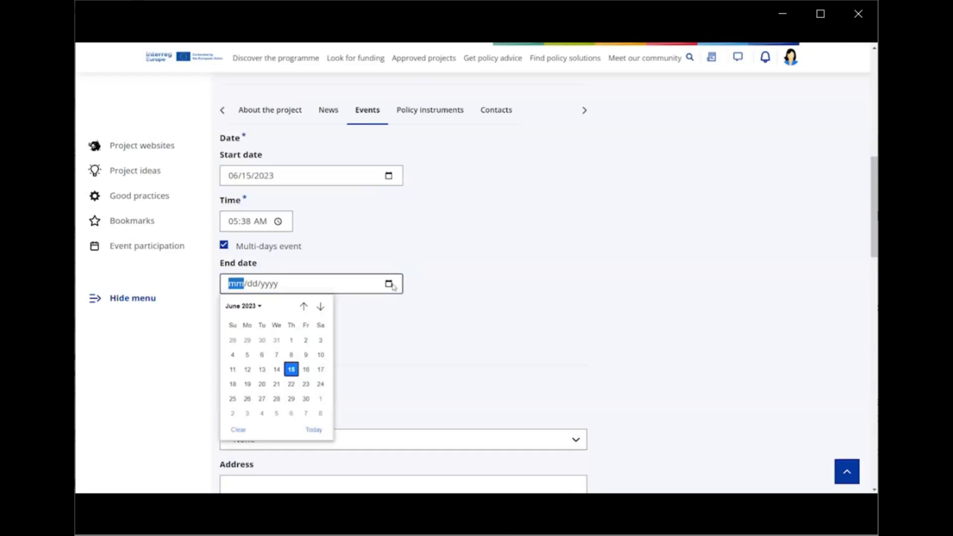
left_click(305, 368)
left_click(368, 349)
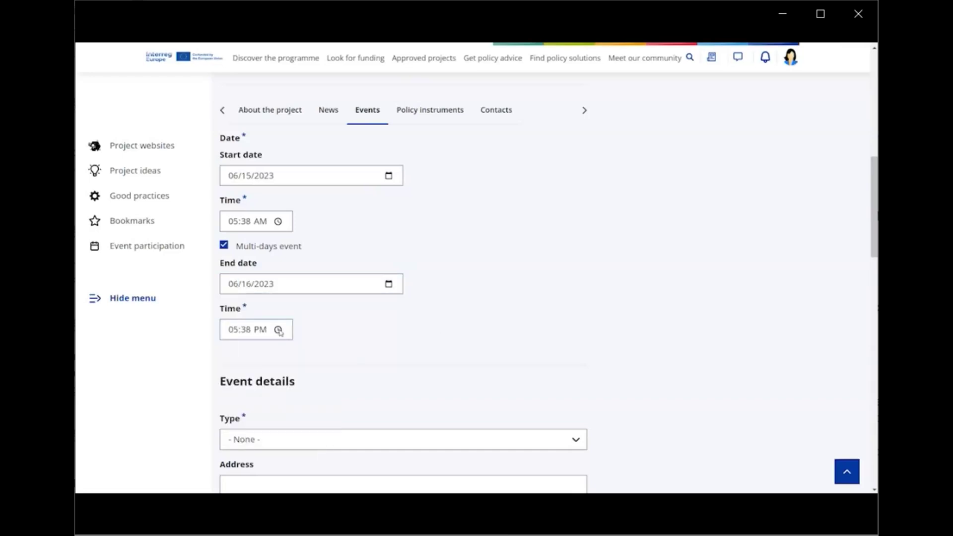
Set the event type to In person in the event details
scroll(447, 295, "down", 5)
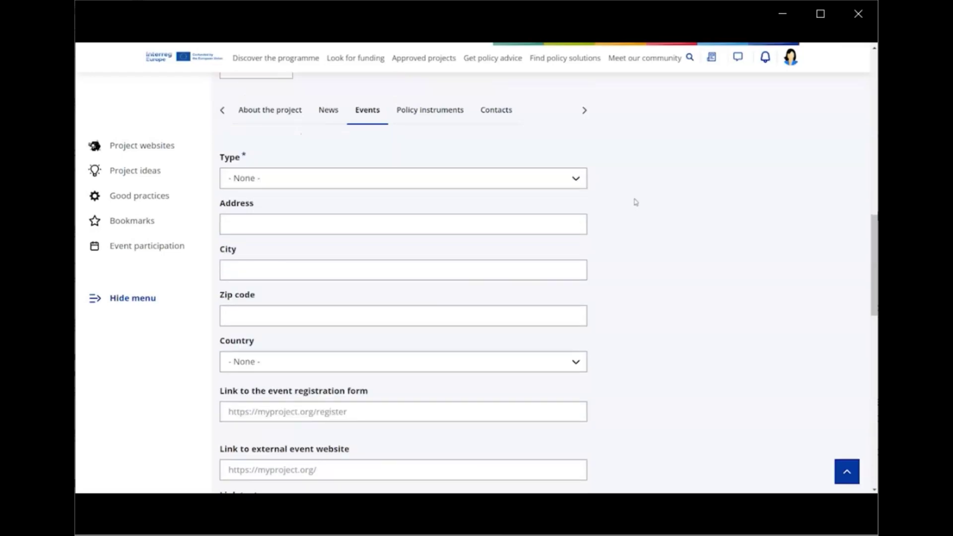
left_click(579, 181)
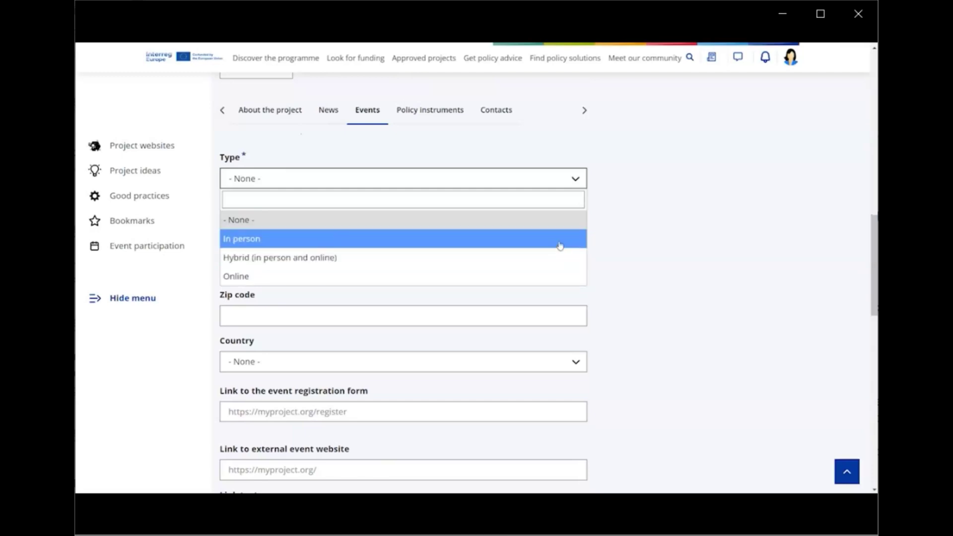
left_click(560, 246)
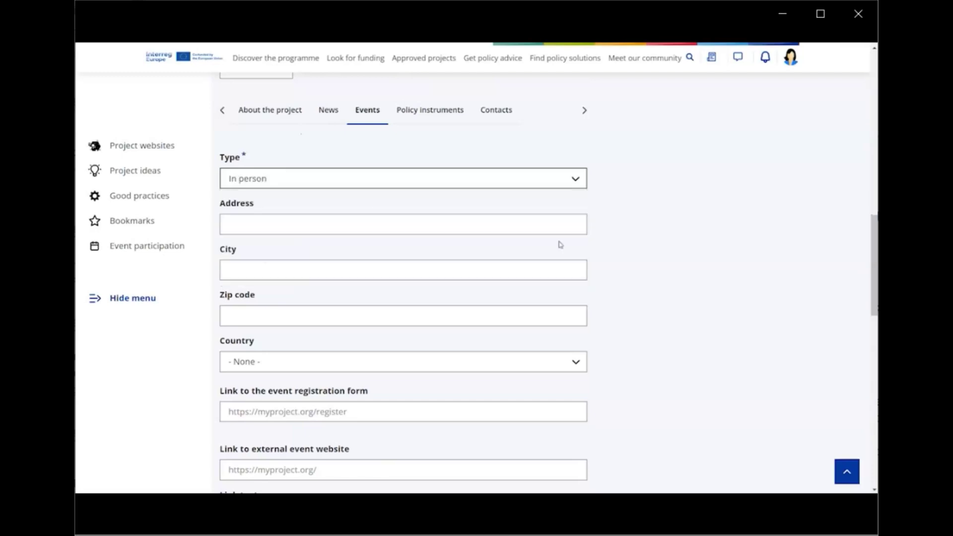
Fill in the event's street address, city and zip code from the saved suggestions, and set the country to France
left_click(315, 229)
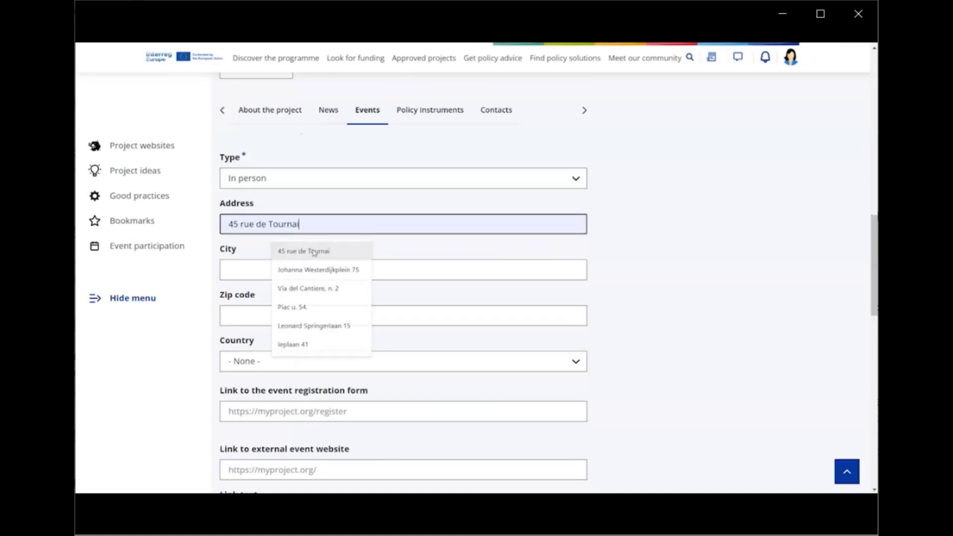
left_click(303, 251)
left_click(268, 269)
left_click(283, 297)
left_click(267, 311)
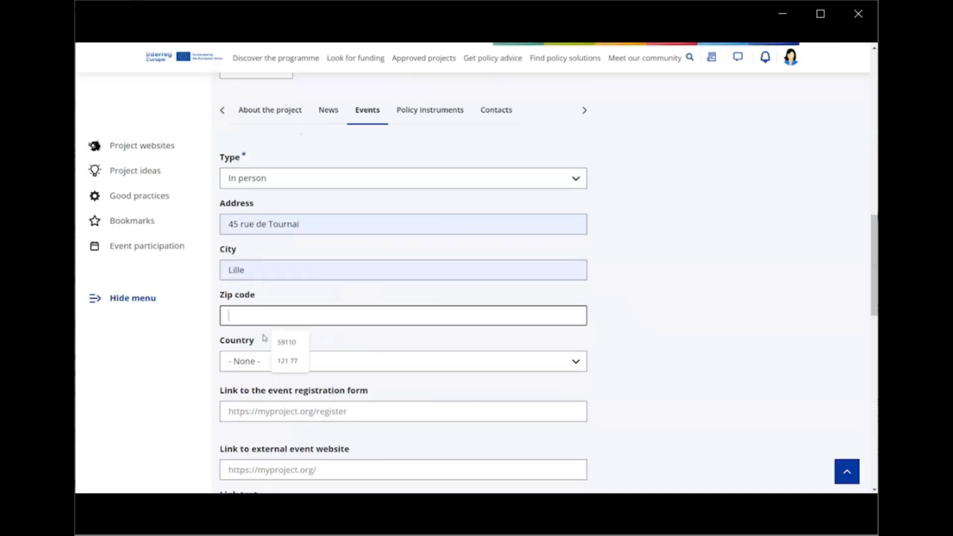
left_click(277, 340)
left_click(244, 361)
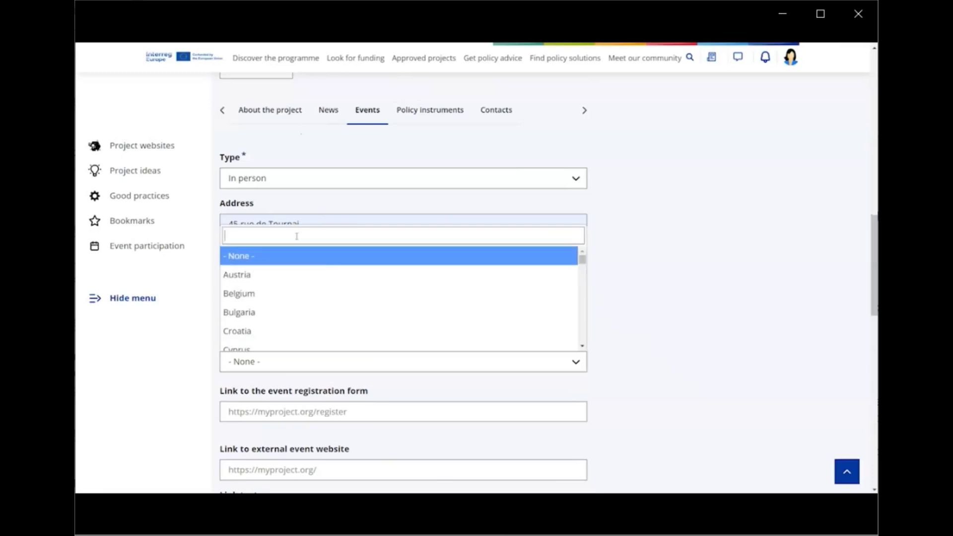
type("fr")
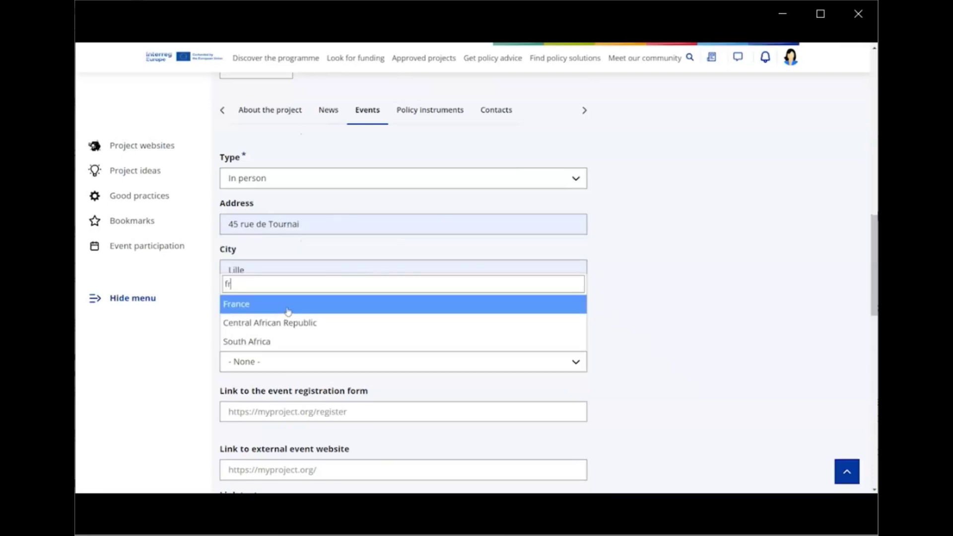
left_click(289, 309)
scroll(611, 293, "down", 4)
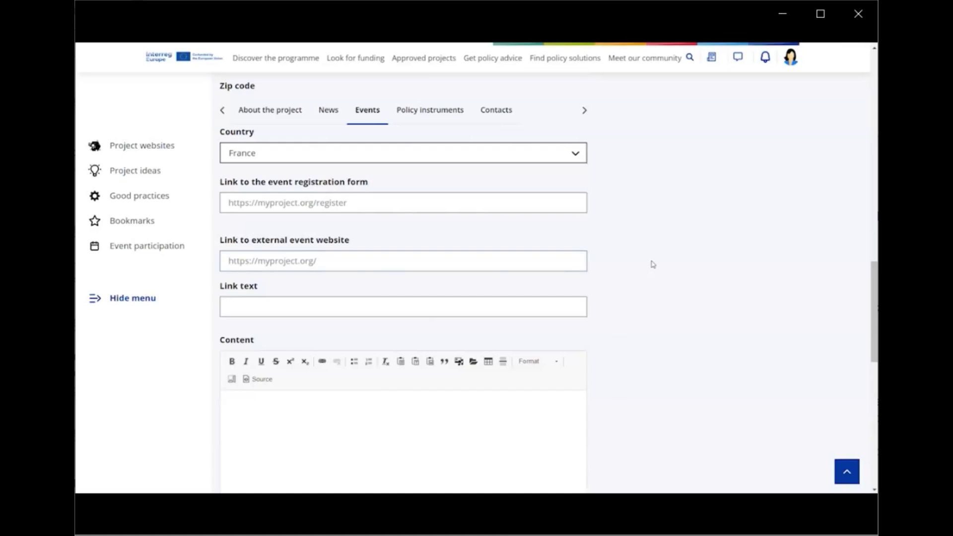
left_click(443, 201)
left_click(390, 268)
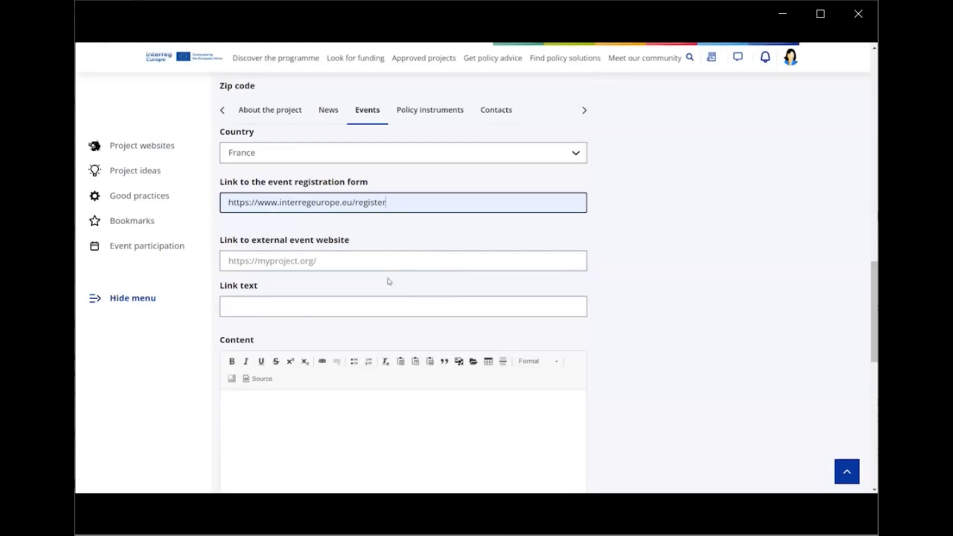
left_click(385, 262)
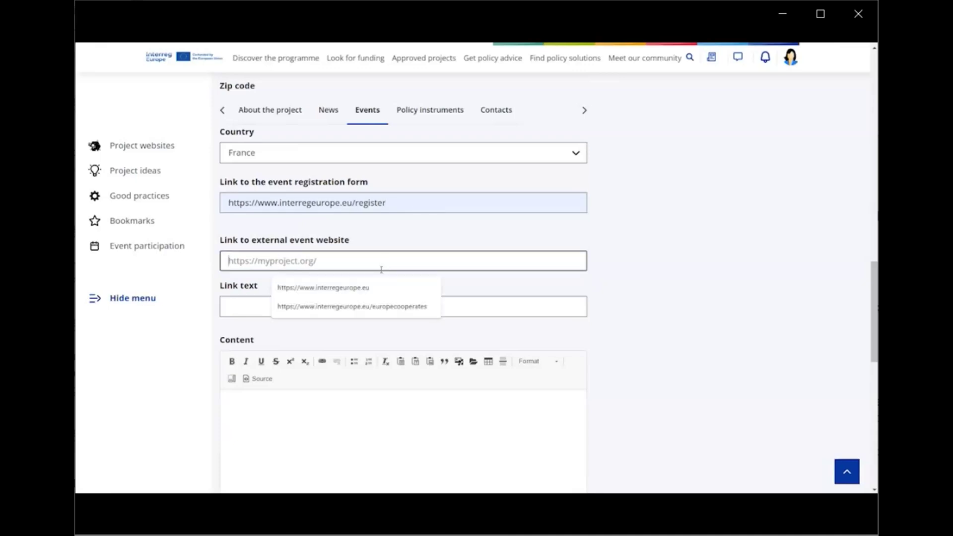
left_click(384, 307)
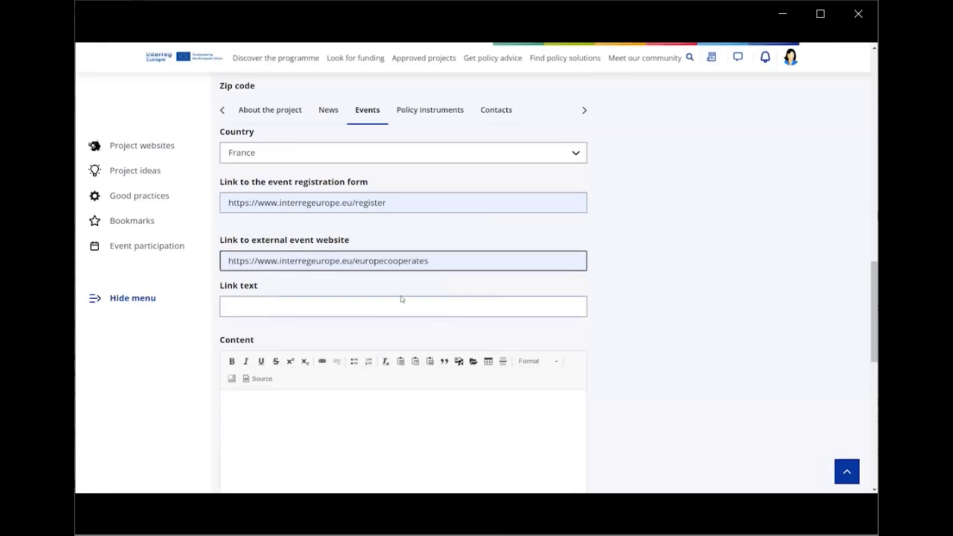
left_click(399, 304)
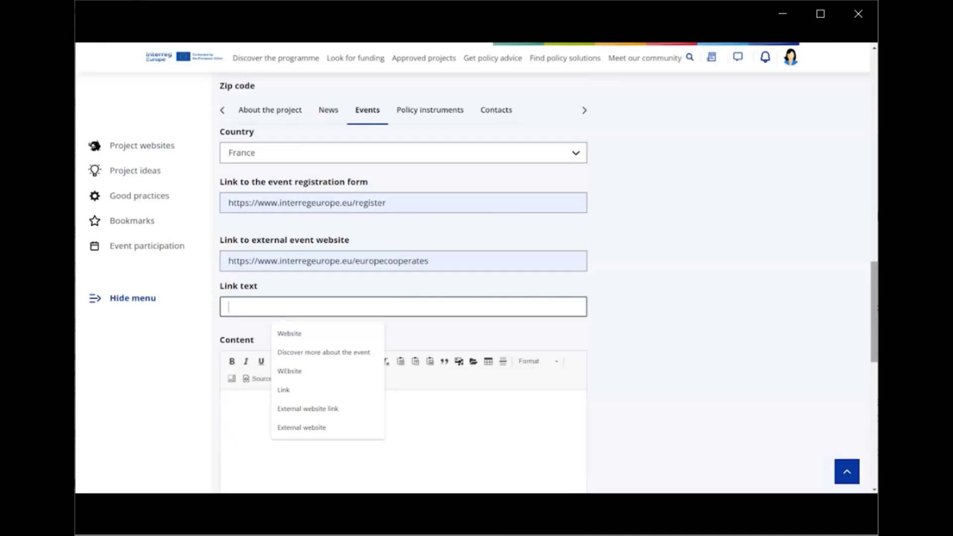
type("Go to the")
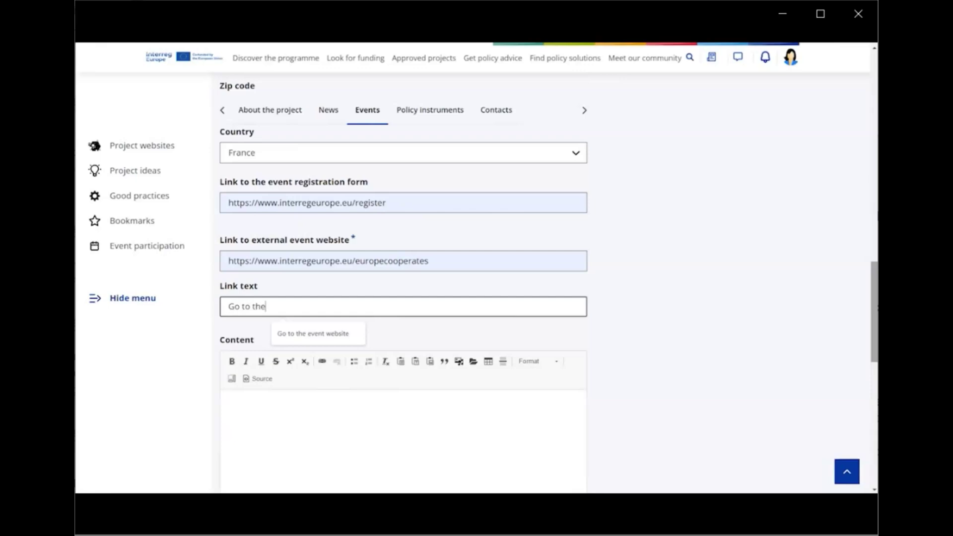
type(" event website")
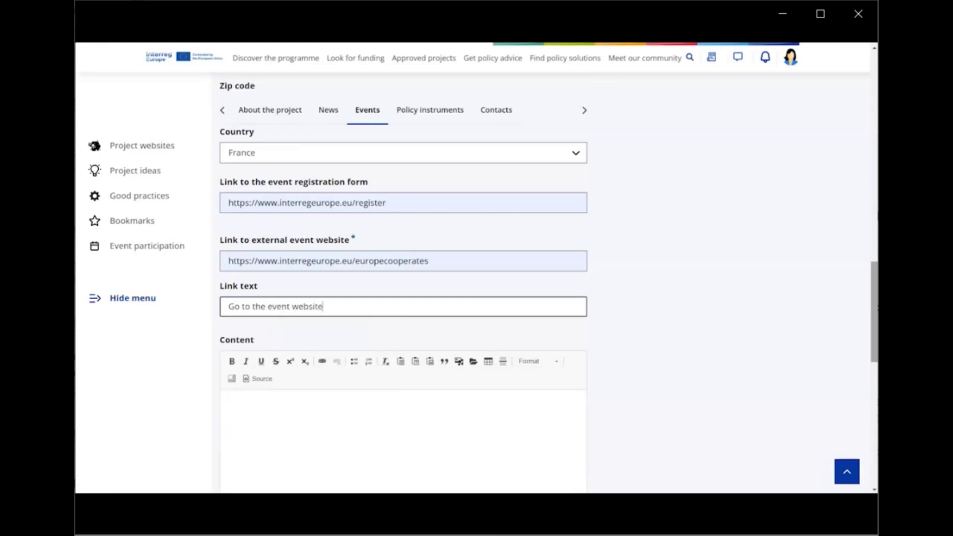
Add the tag "Digital divide" to the event
scroll(805, 255, "down", 3)
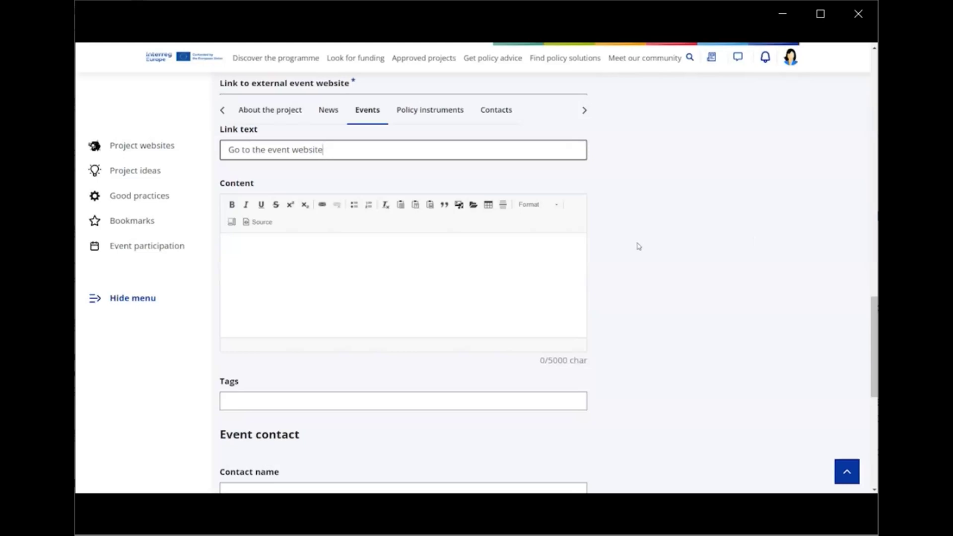
scroll(638, 246, "down", 4)
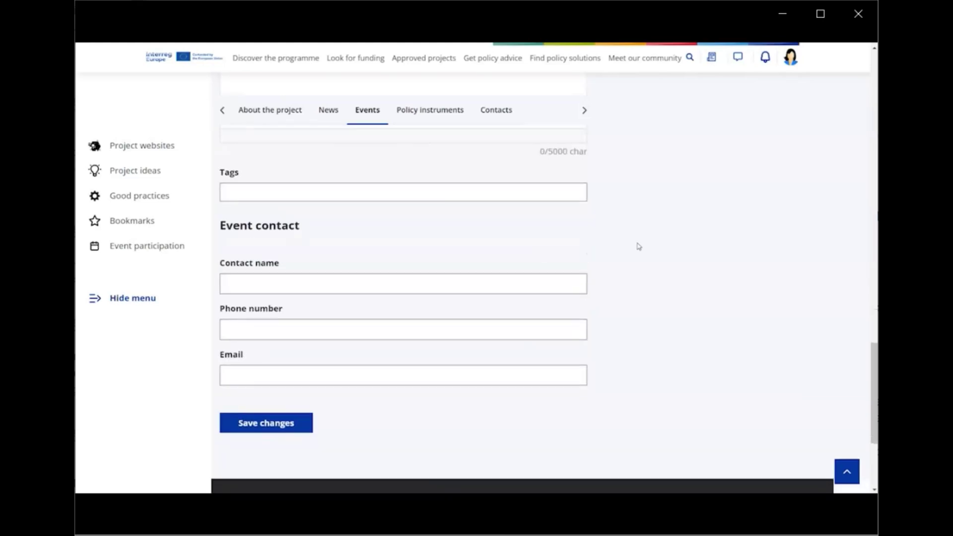
left_click(256, 196)
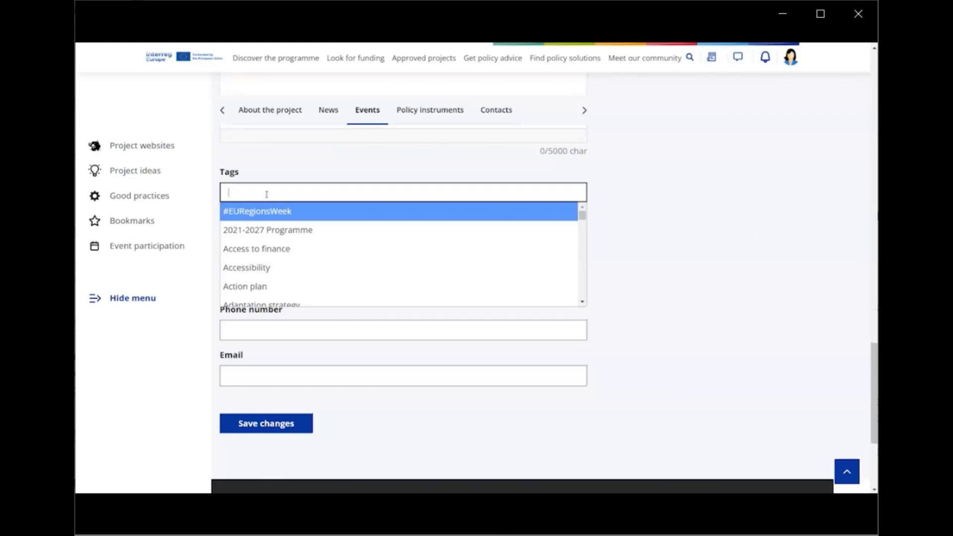
type("digital")
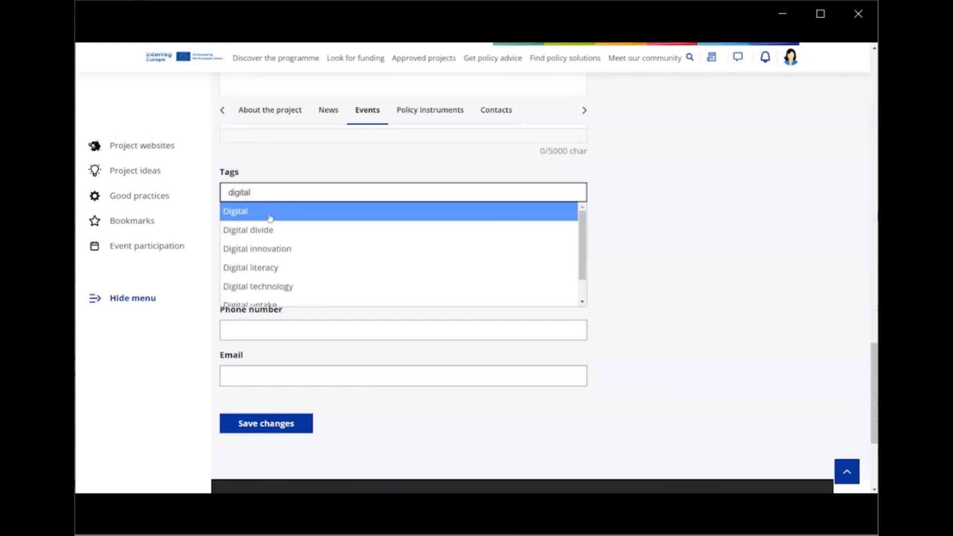
left_click(270, 230)
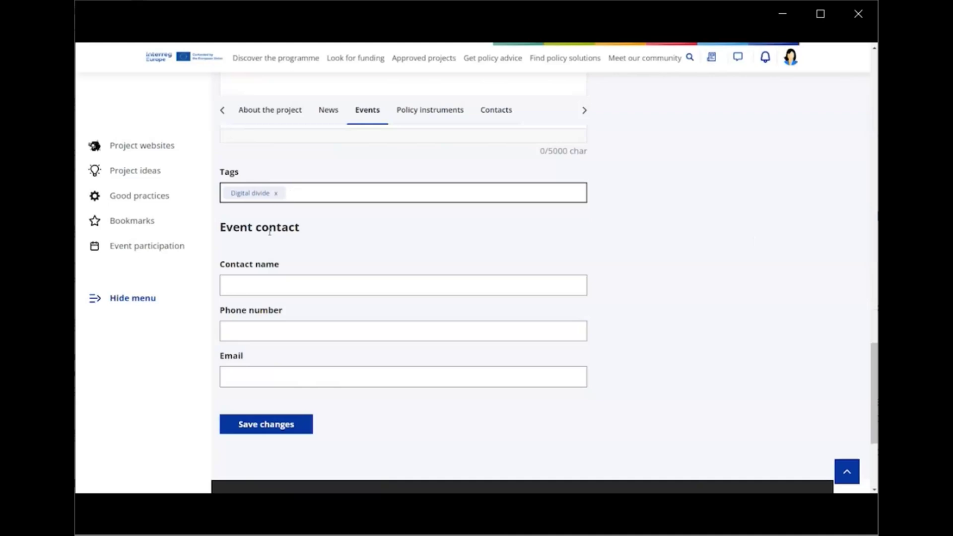
Fill in the event contact's name, phone number and email, and save the event
left_click(282, 285)
left_click(286, 313)
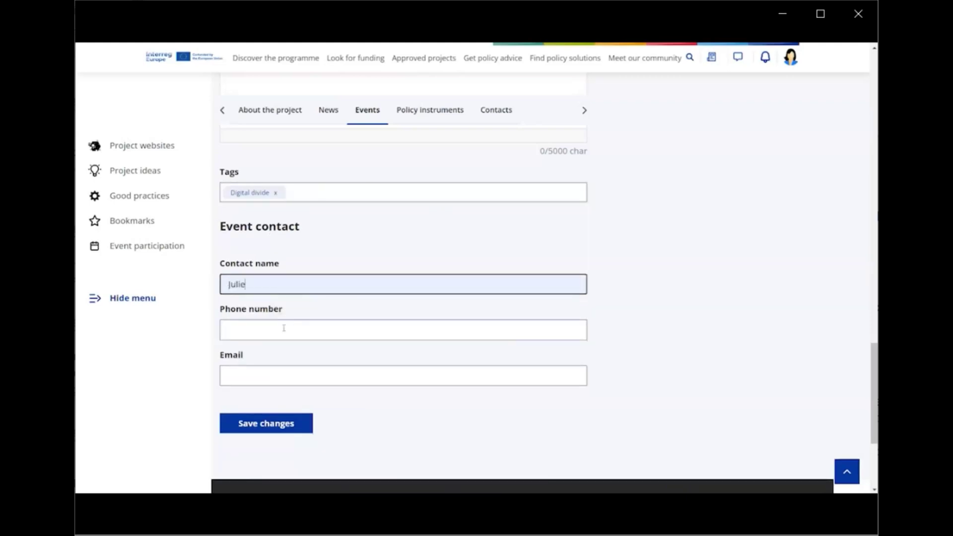
left_click(284, 328)
left_click(283, 356)
left_click(283, 374)
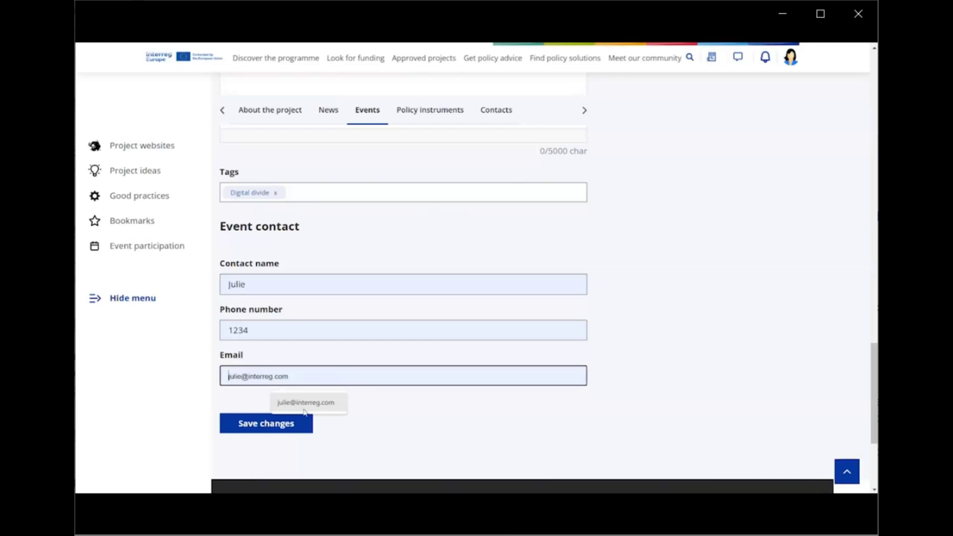
left_click(305, 406)
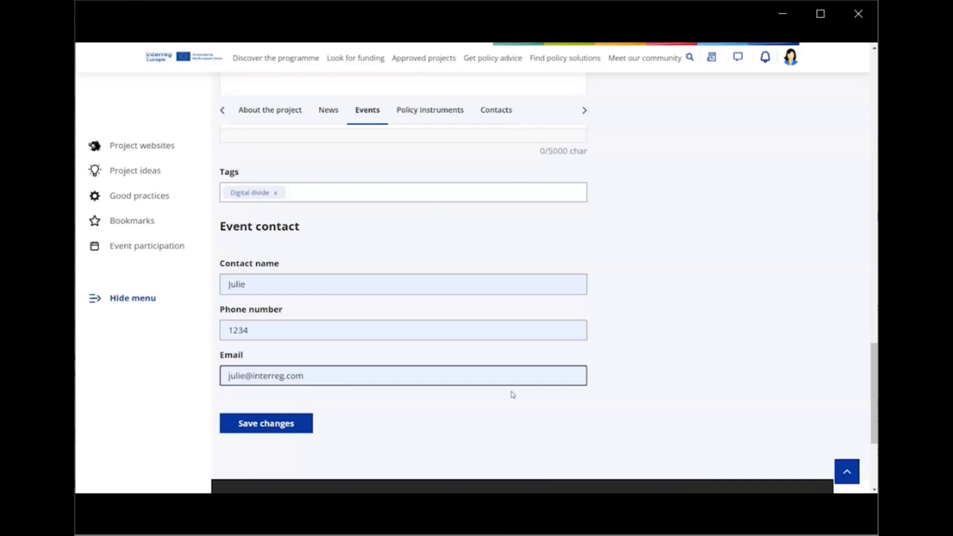
left_click(290, 428)
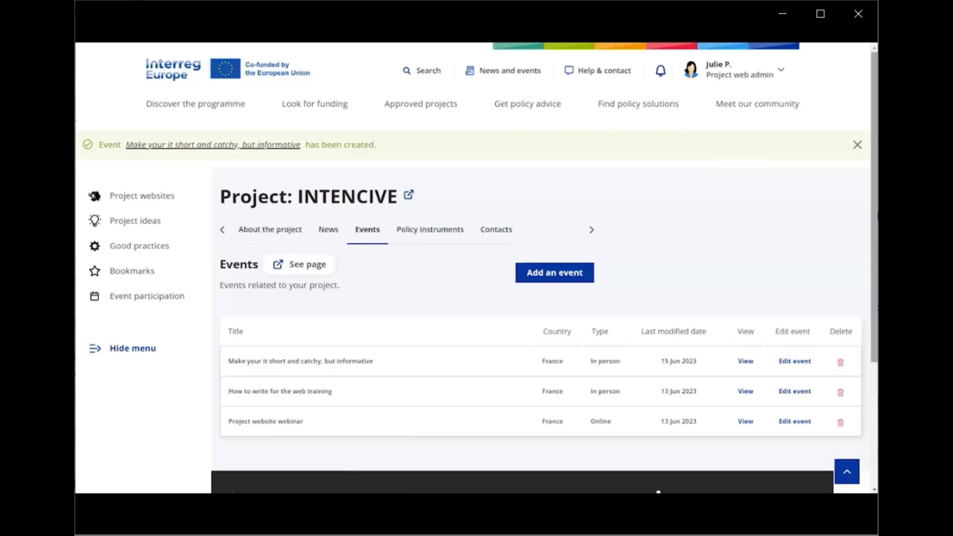
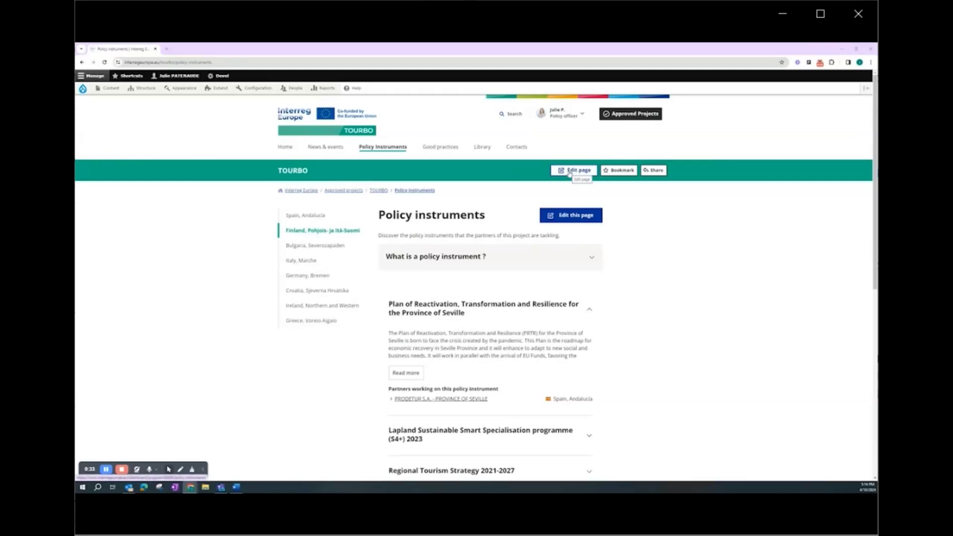
Open the TOURBO policy instruments page for editing and examine the title and description of the Province of Seville plan
left_click(570, 171)
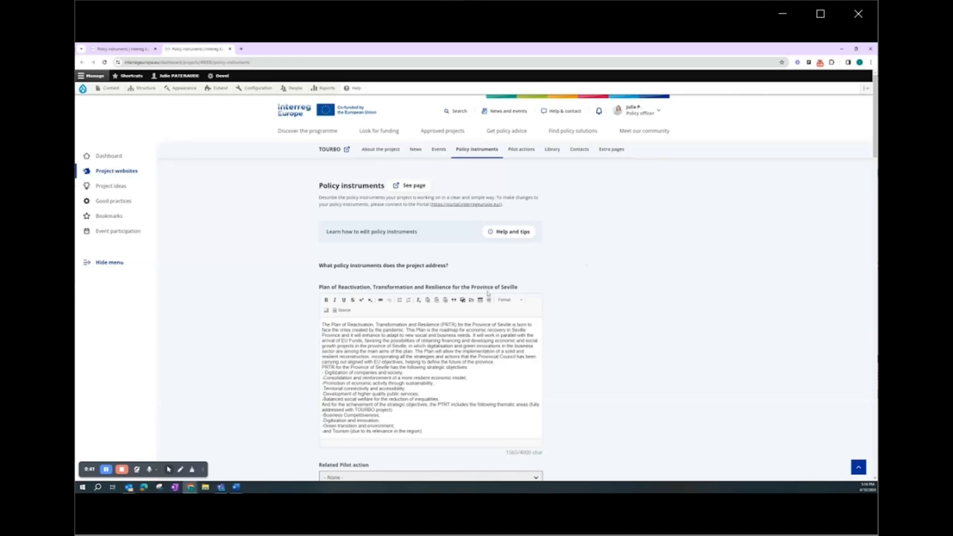
left_click_drag(521, 290, 318, 288)
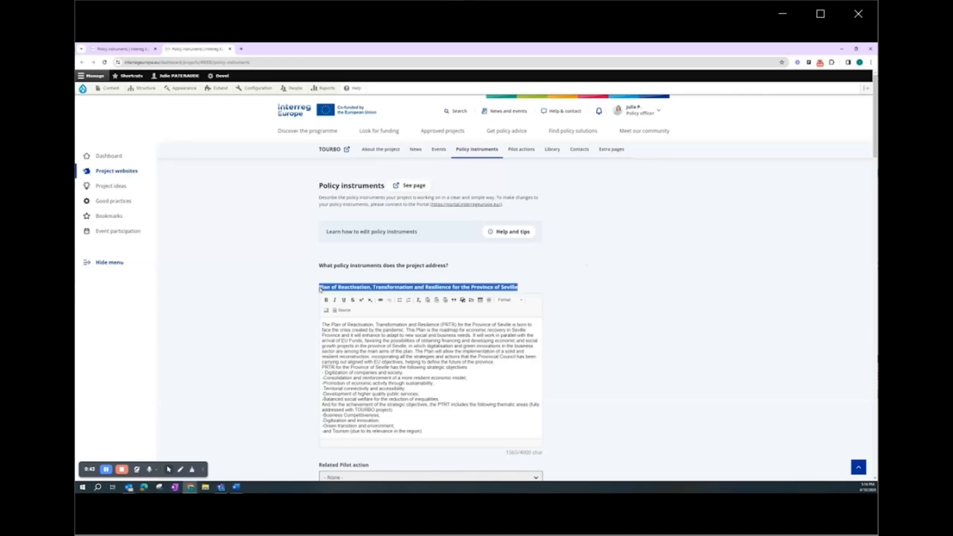
scroll(540, 311, "down", 1)
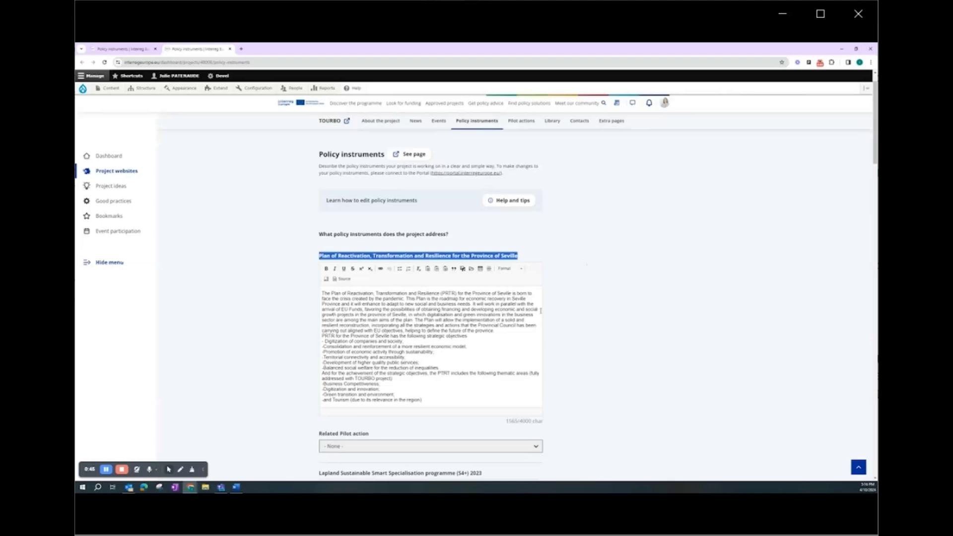
left_click_drag(408, 383, 321, 292)
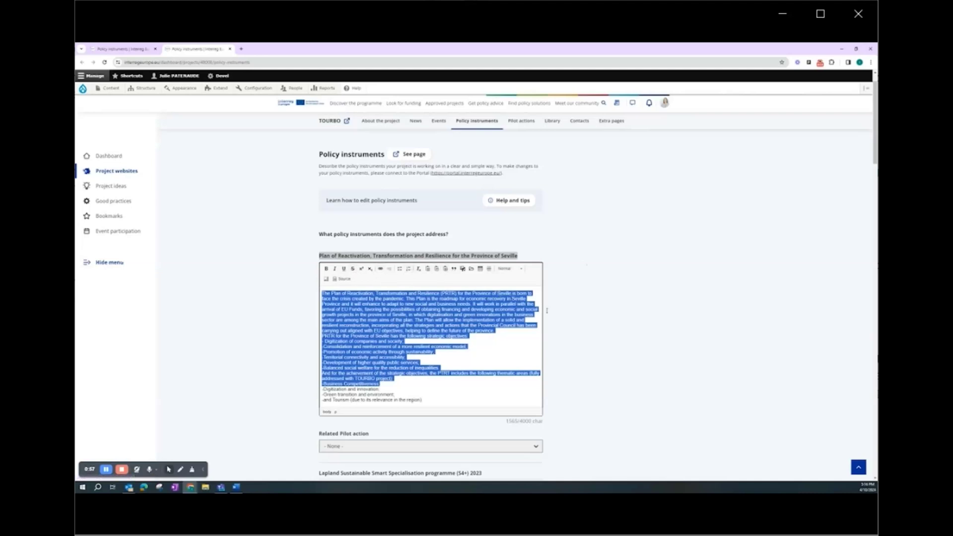
left_click(559, 320)
left_click(536, 326)
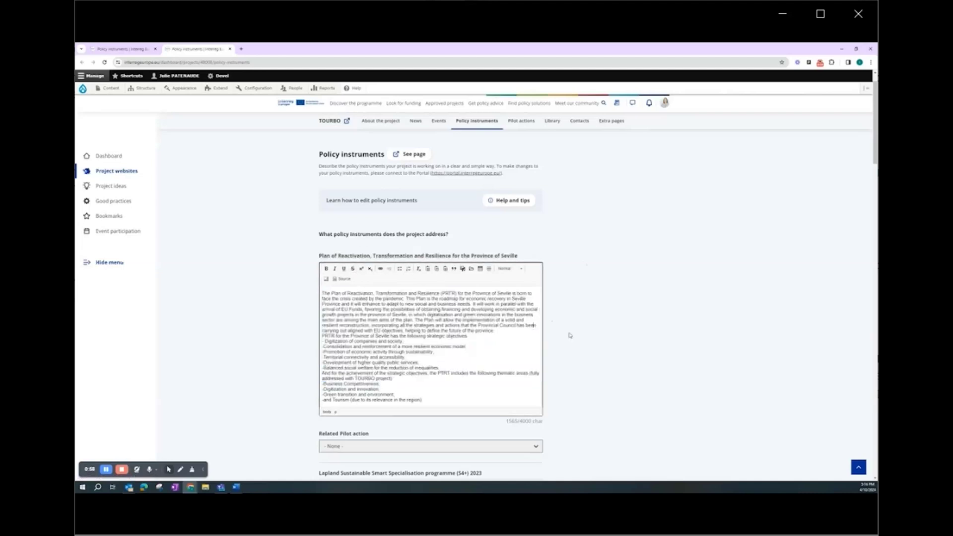
Review the remaining policy instruments with their related pilot actions and save the policy instruments page
scroll(572, 336, "down", 7)
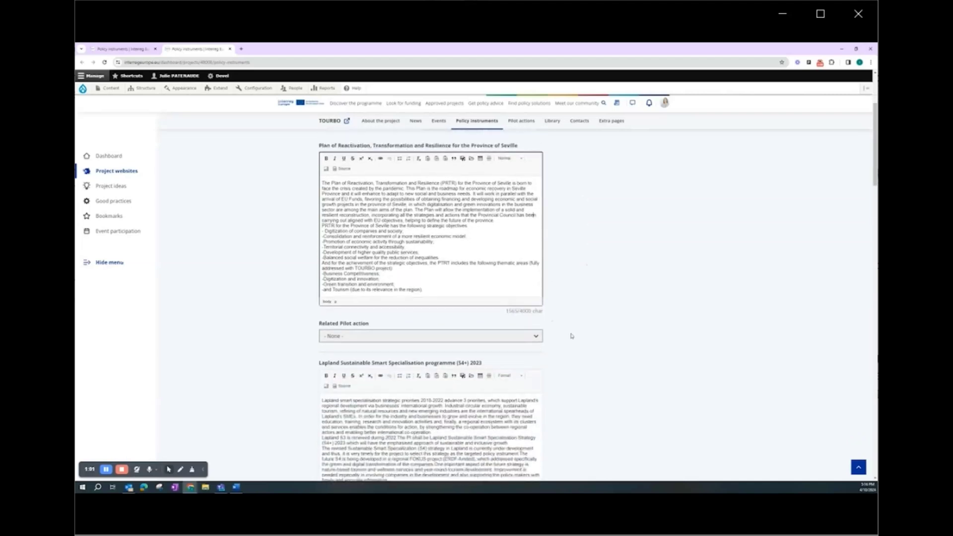
scroll(571, 336, "down", 14)
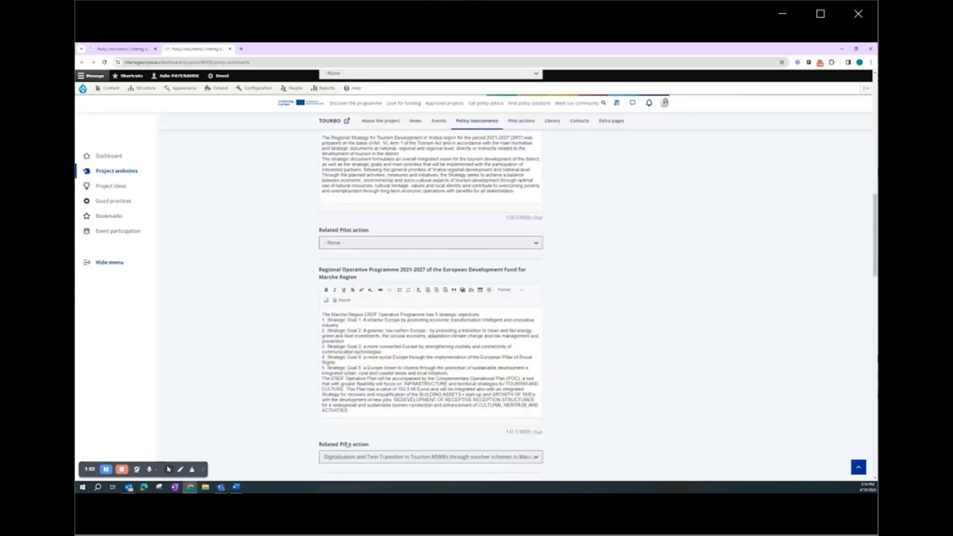
scroll(346, 443, "down", 12)
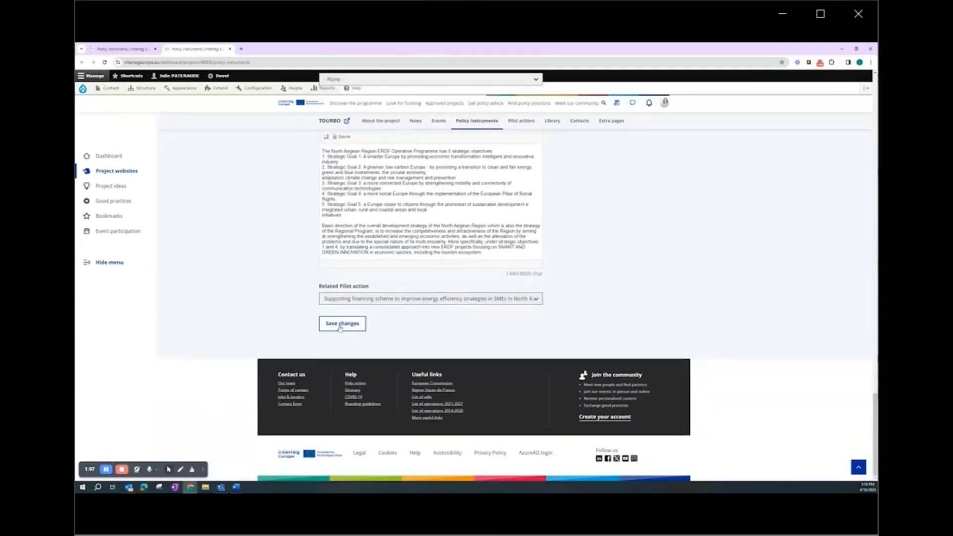
left_click(340, 327)
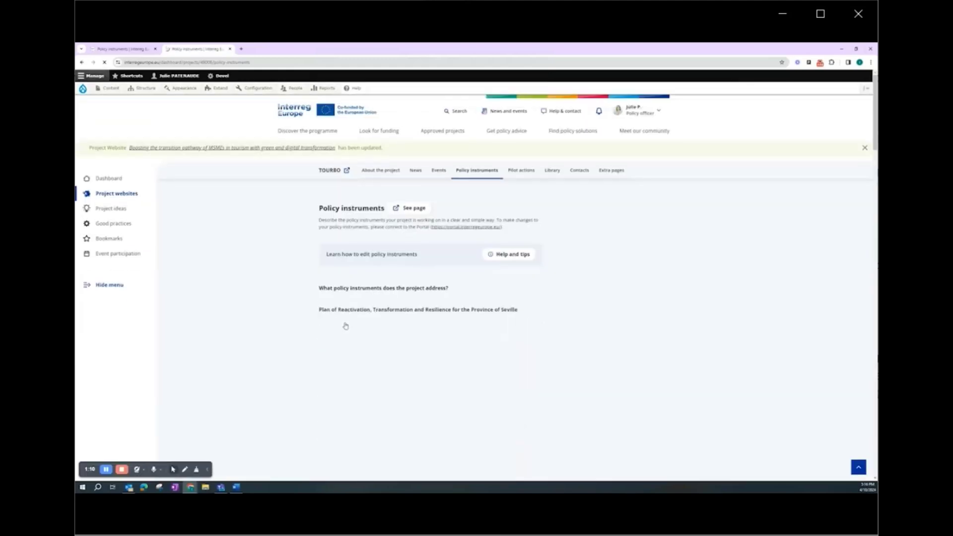
Open the Marche Region voucher schemes pilot action for editing and examine its description
left_click(528, 175)
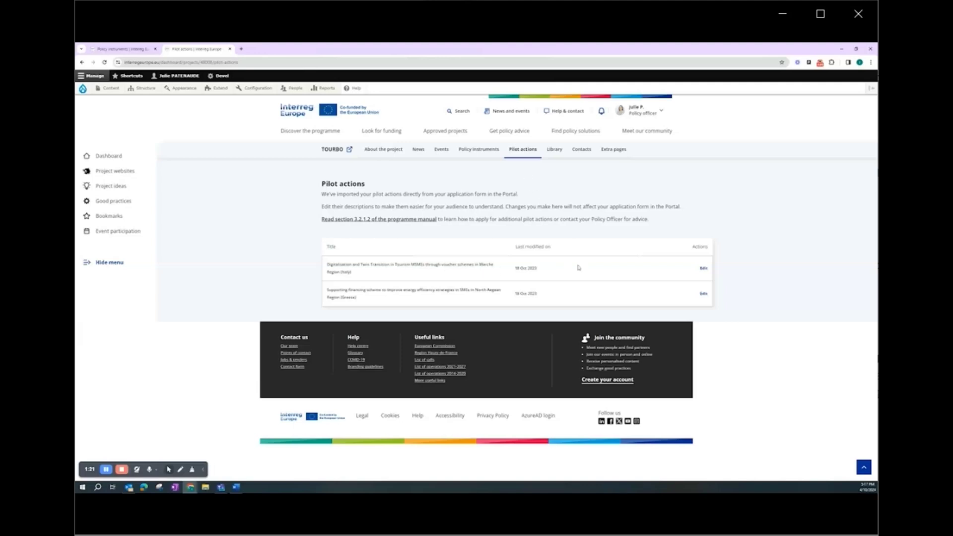
left_click(704, 269)
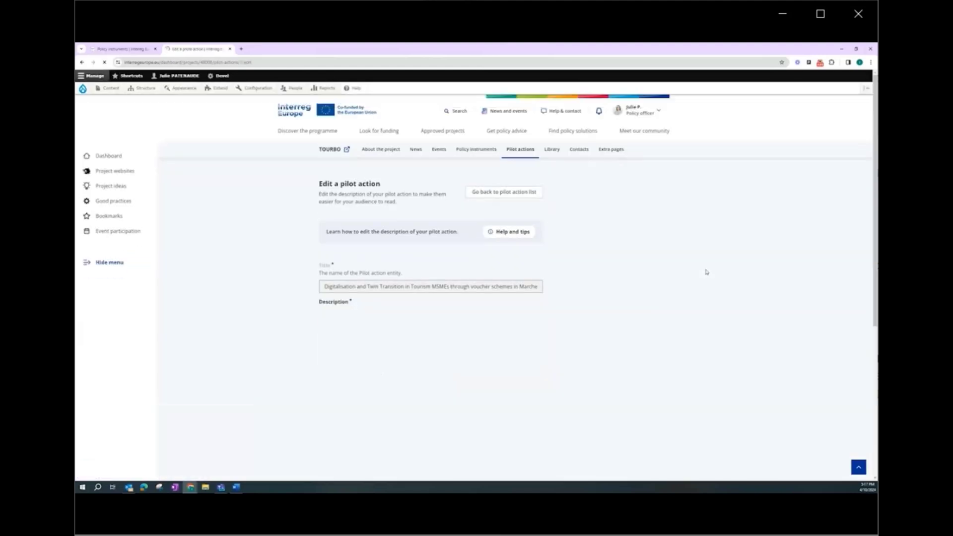
scroll(706, 272, "down", 1)
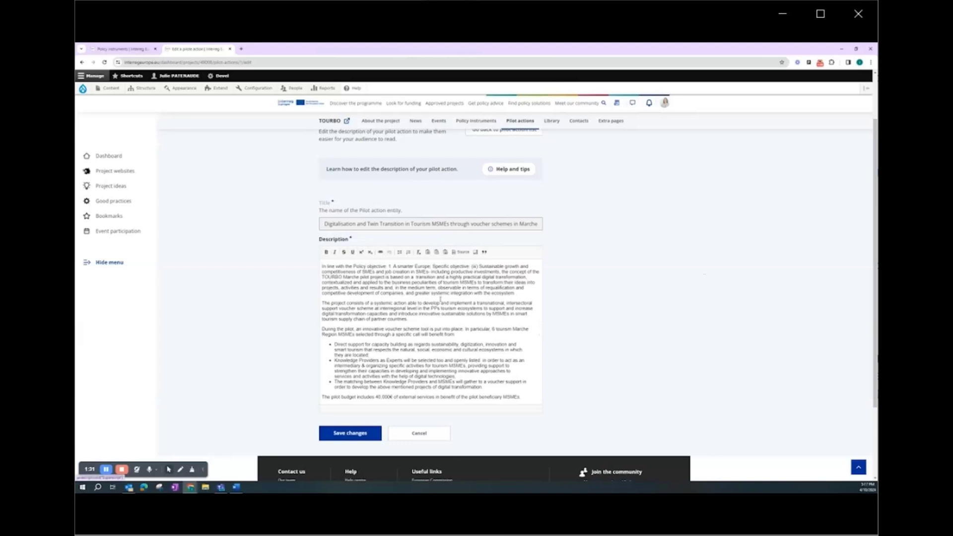
left_click(508, 293)
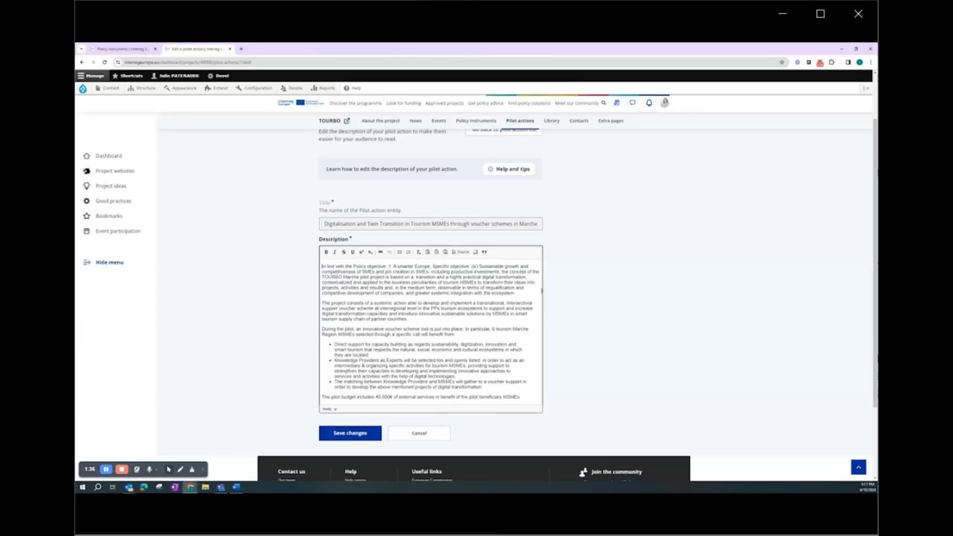
scroll(542, 290, "down", 2)
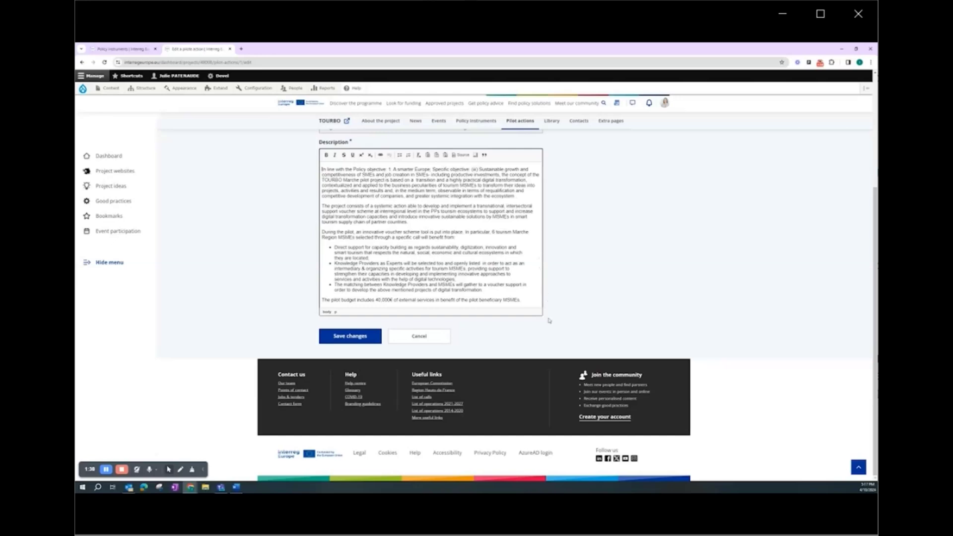
Save the Marche Region voucher schemes pilot action
left_click(354, 339)
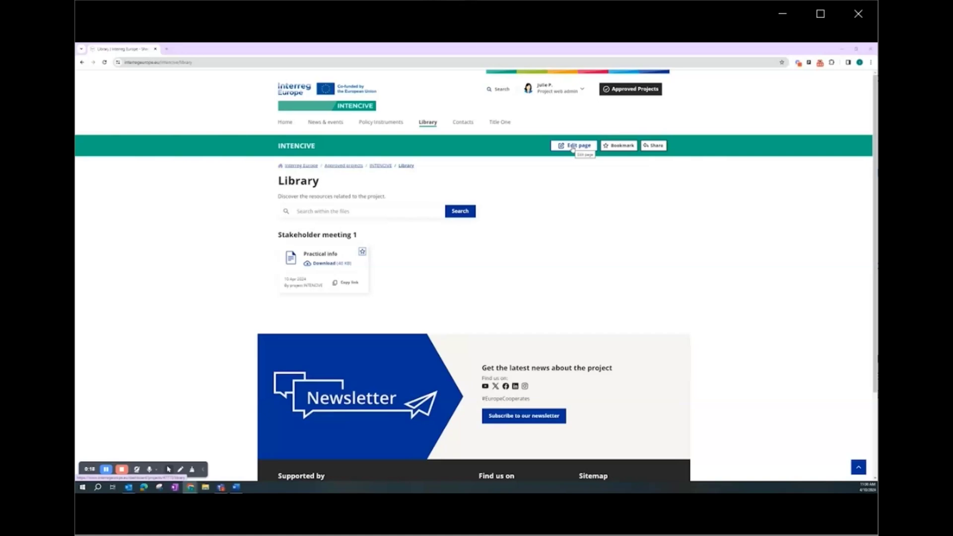
Open the INTENCIVE library page for editing and examine its introductory text and the list of folders and files
left_click(573, 148)
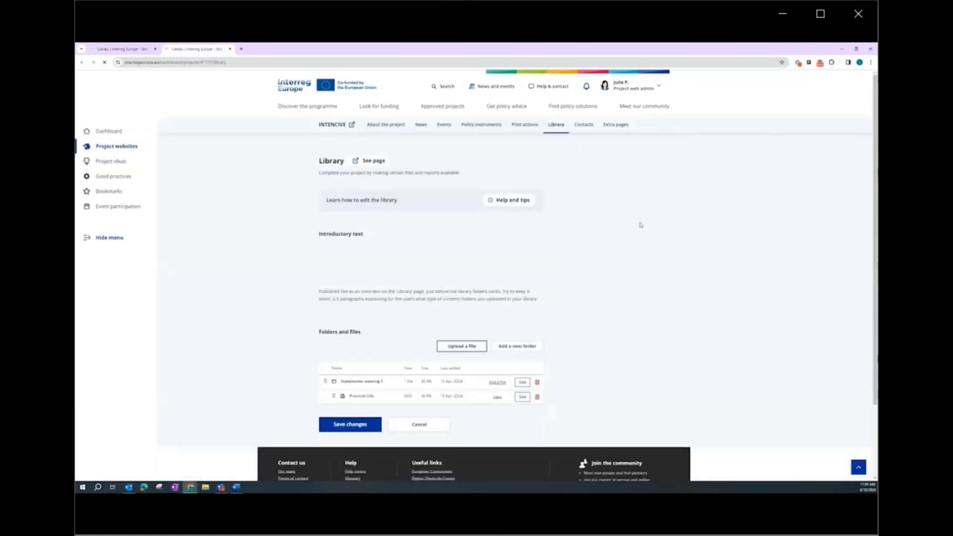
scroll(640, 224, "down", 1)
double_click(407, 167)
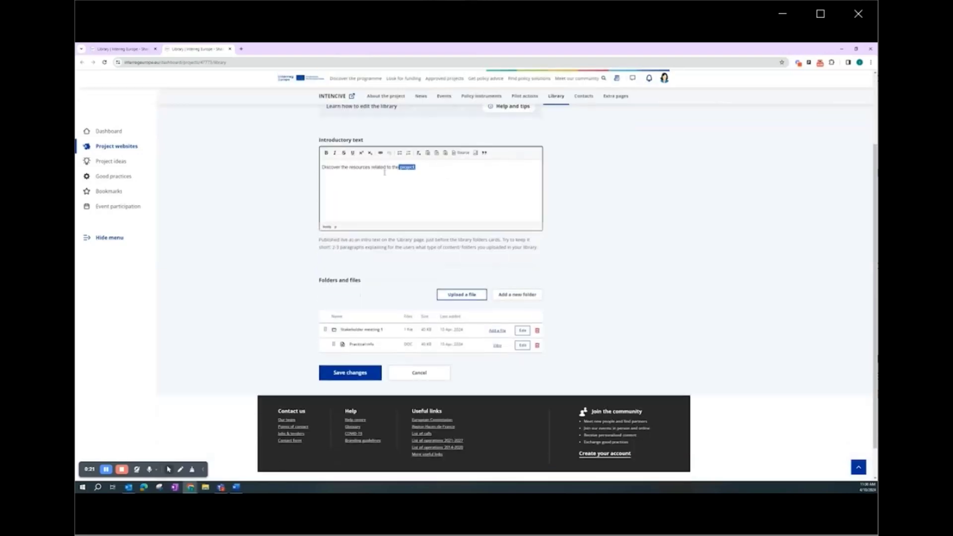
left_click_drag(385, 172, 321, 168)
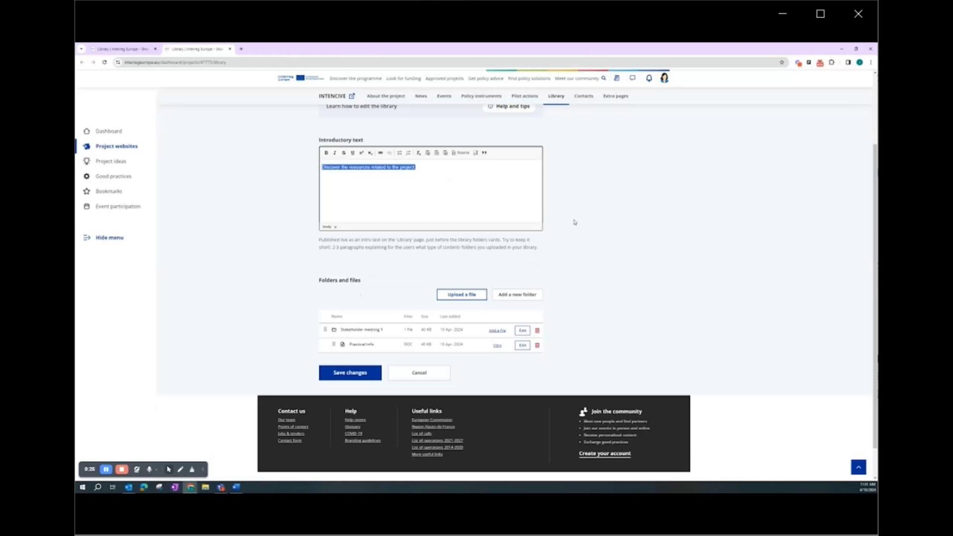
scroll(573, 222, "down", 1)
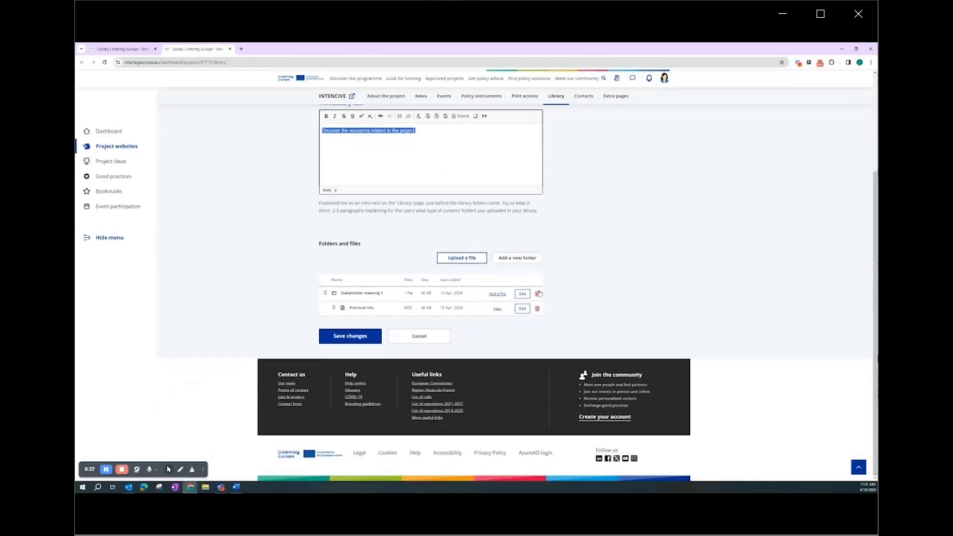
left_click(364, 324)
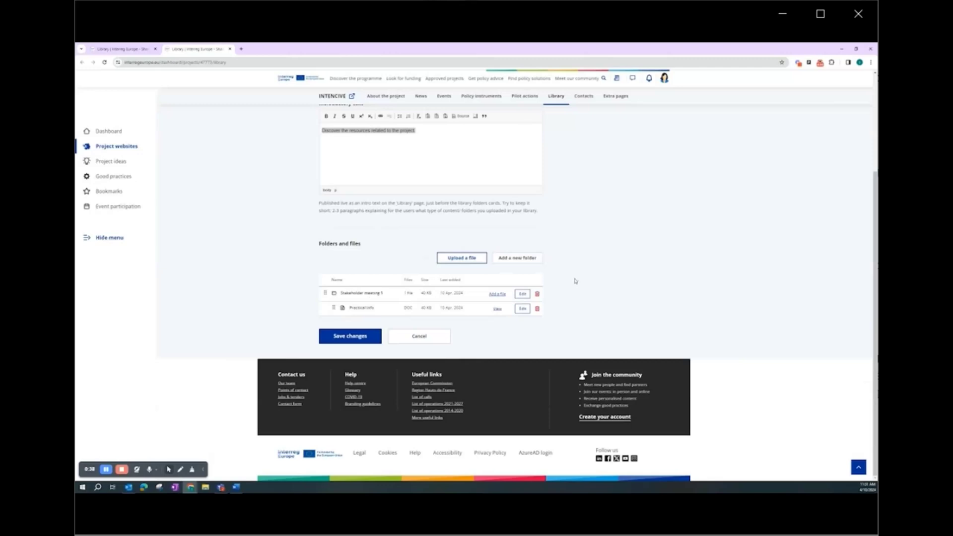
Add a library folder named "Stakeholder meeting 2" with the description "Photos of the meeting" and the tag Circular economy
left_click(507, 262)
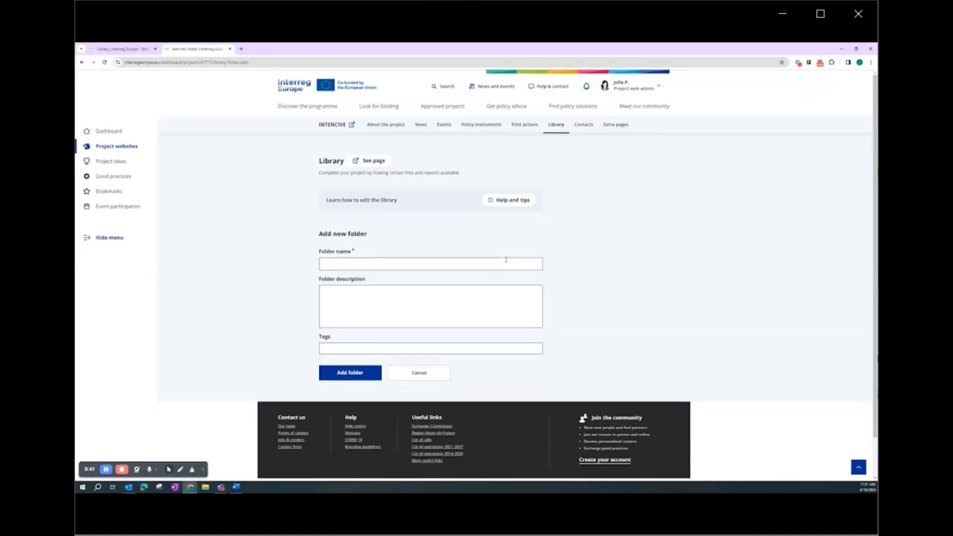
left_click(507, 260)
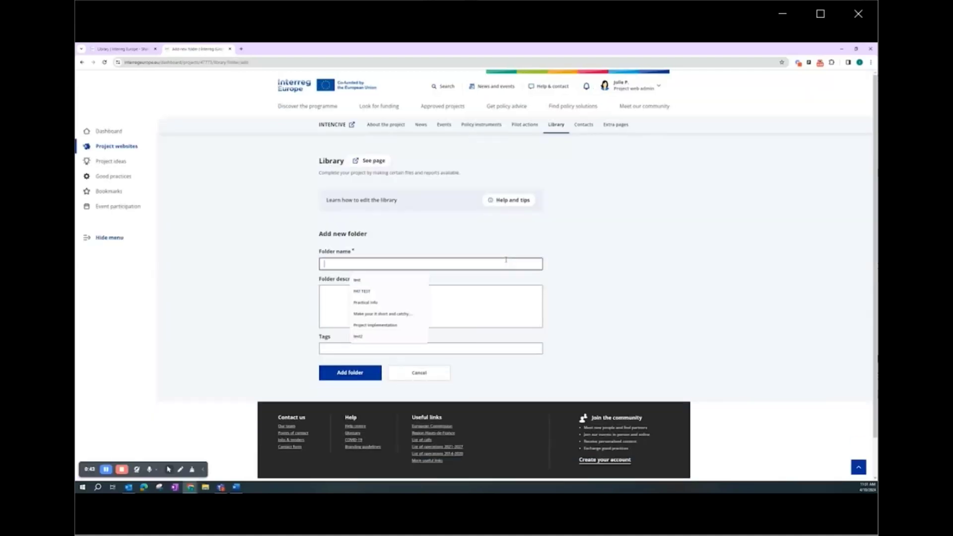
type("Stakeholder meeting 2")
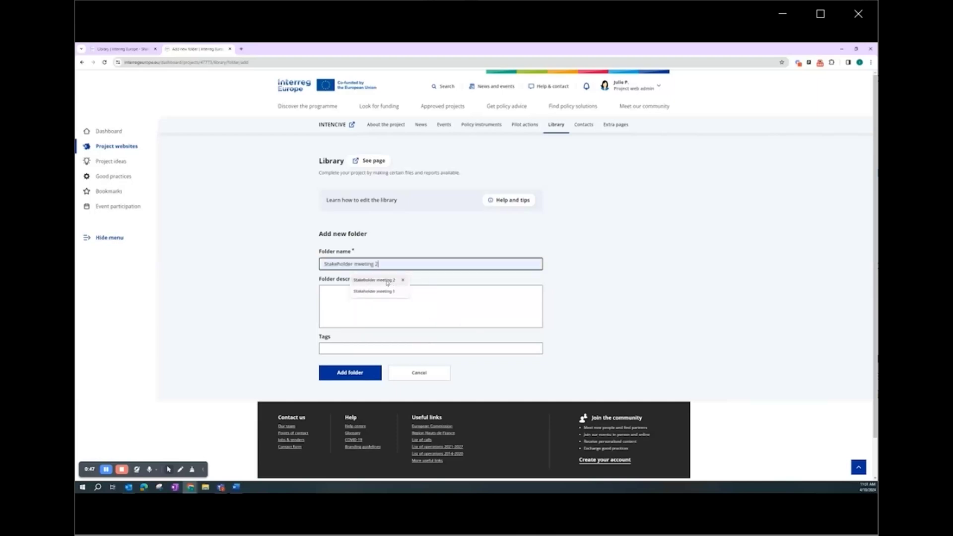
left_click(391, 281)
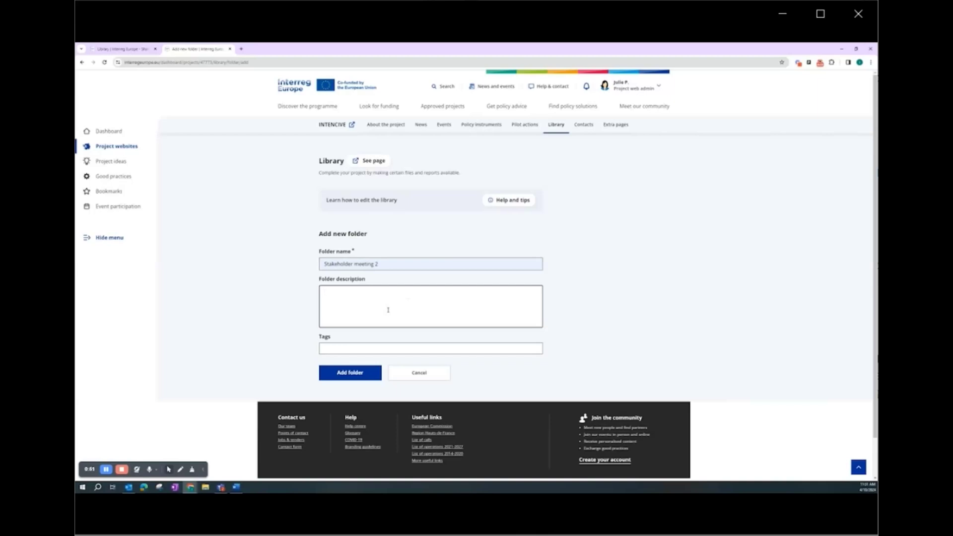
type("Photos of the meeting")
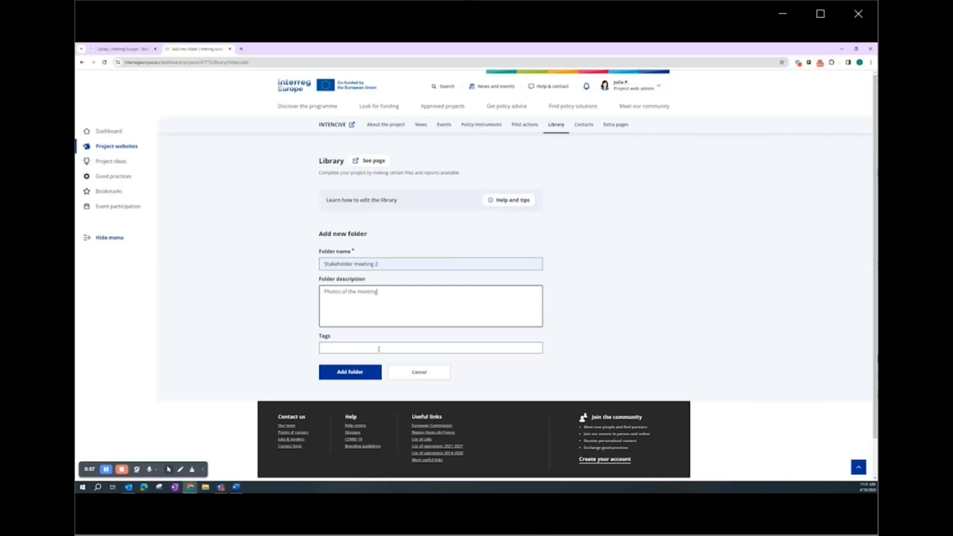
left_click(380, 350)
type("circ")
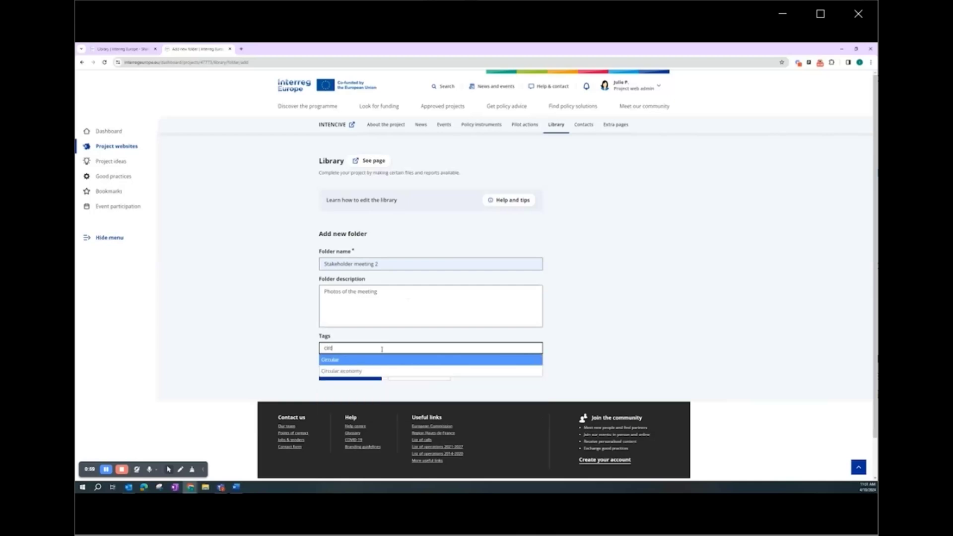
left_click(373, 371)
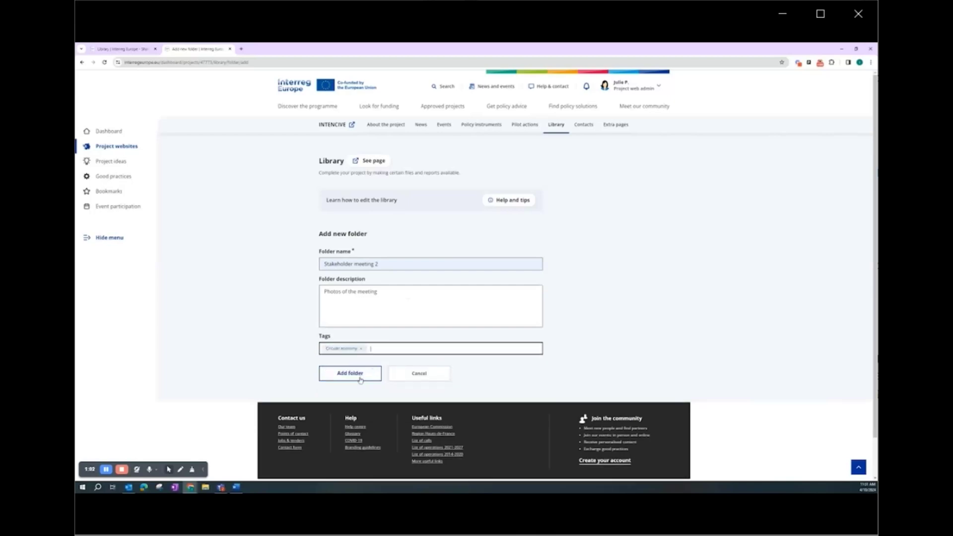
left_click(359, 374)
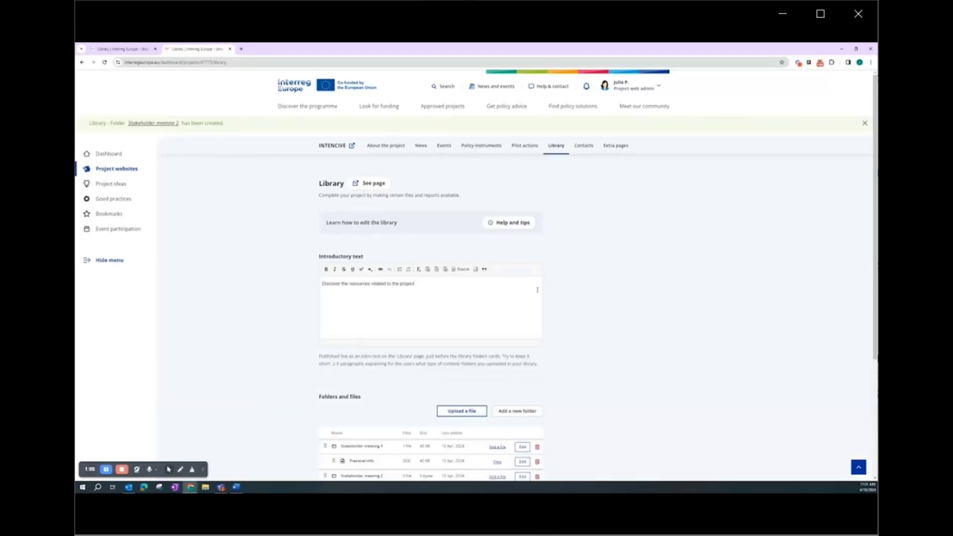
Start a file upload for the Stakeholder meeting 2 folder, naming it as the person's photo, and open the parent folder choices
scroll(489, 329, "down", 4)
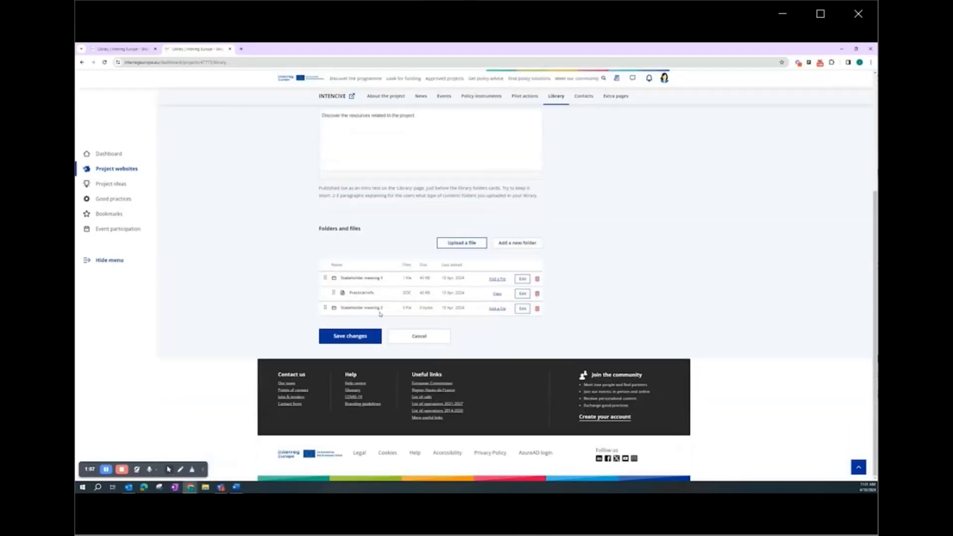
left_click(496, 309)
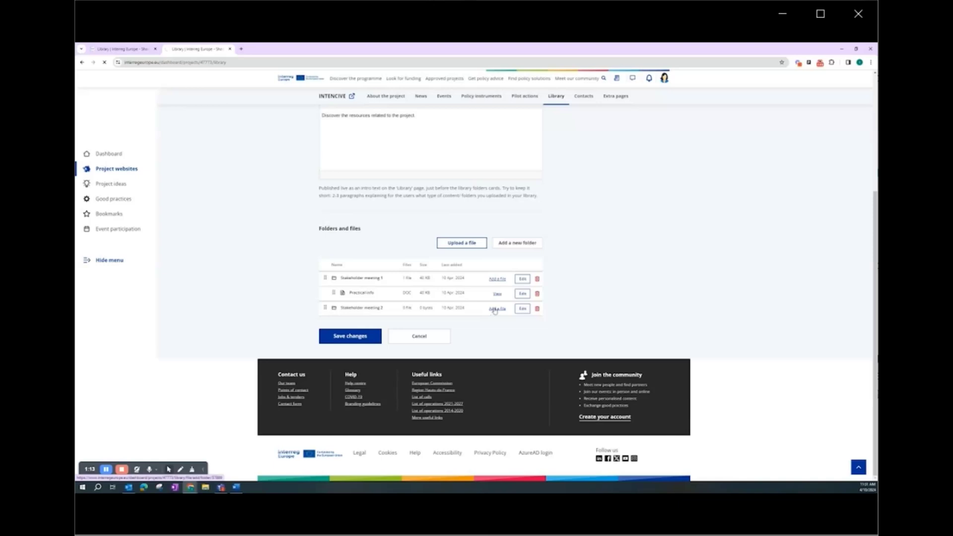
scroll(557, 312, "down", 1)
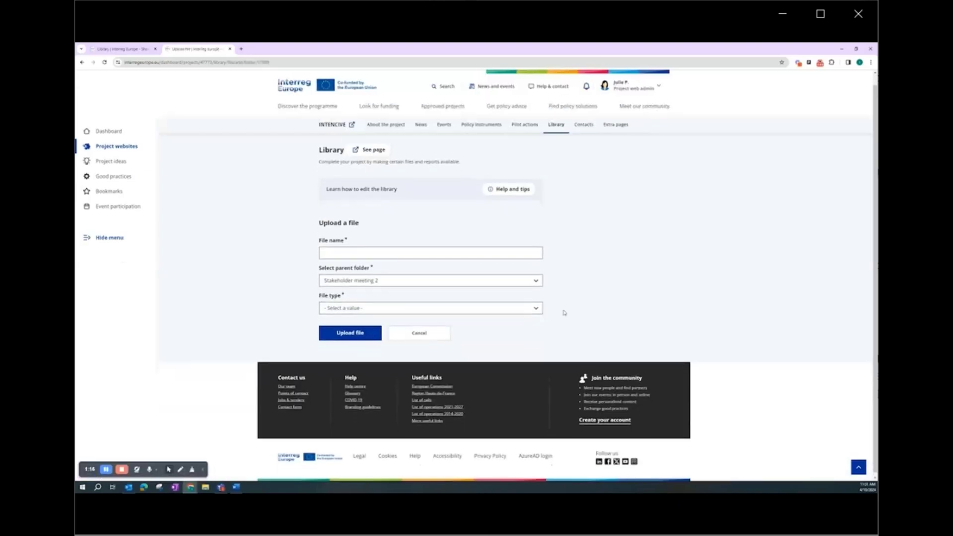
left_click(448, 253)
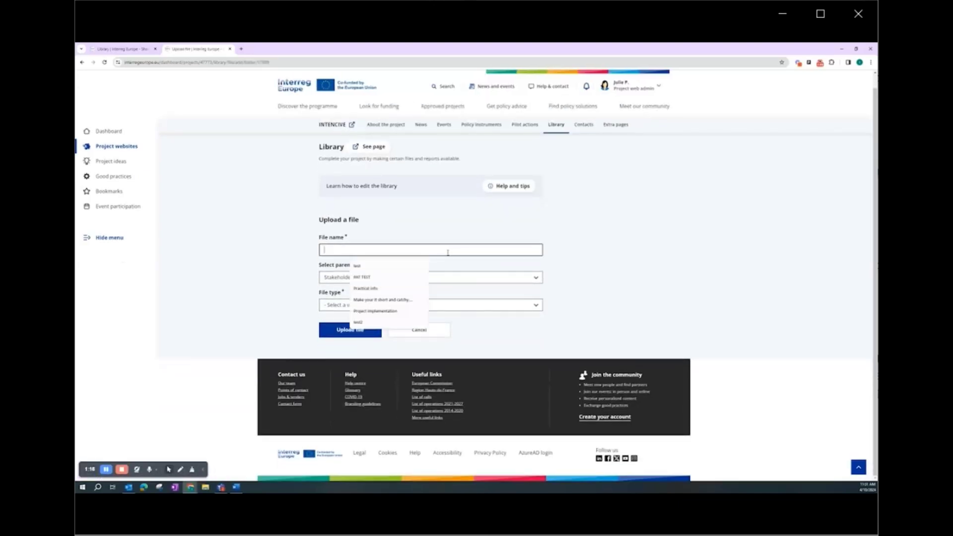
type("Photo of John Smith")
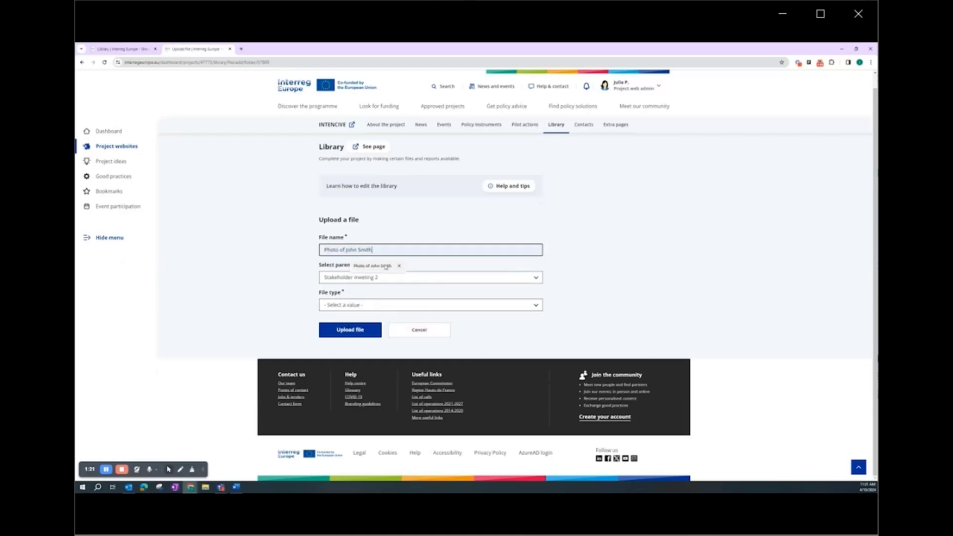
left_click(387, 267)
left_click(540, 280)
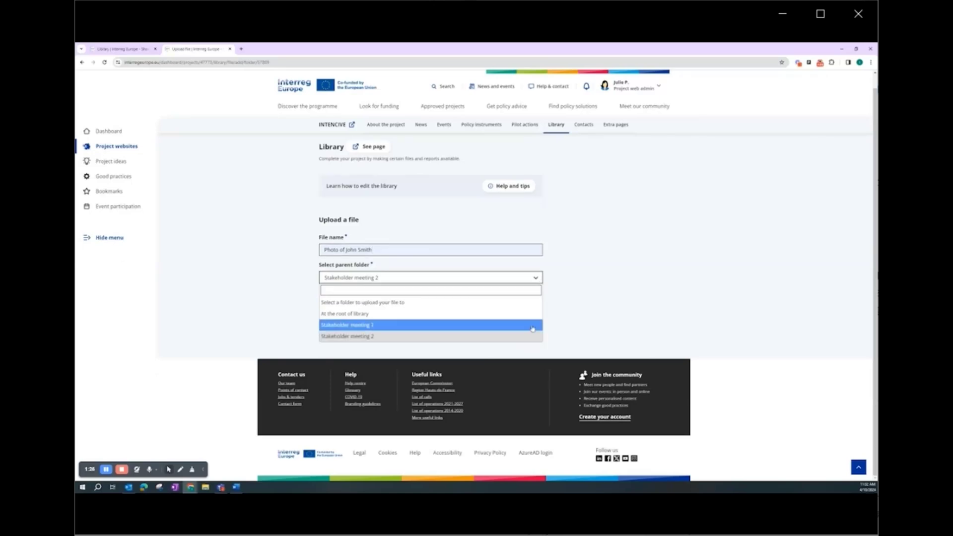
Examine the lead partner and project partners sections on the INTENCIVE contacts page
mouse_move(609, 33)
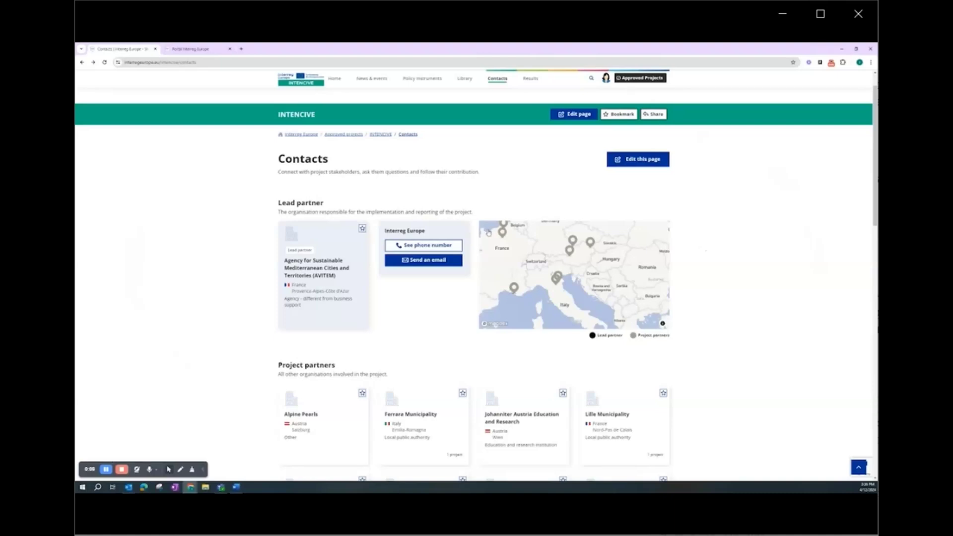
left_click_drag(335, 203, 279, 203)
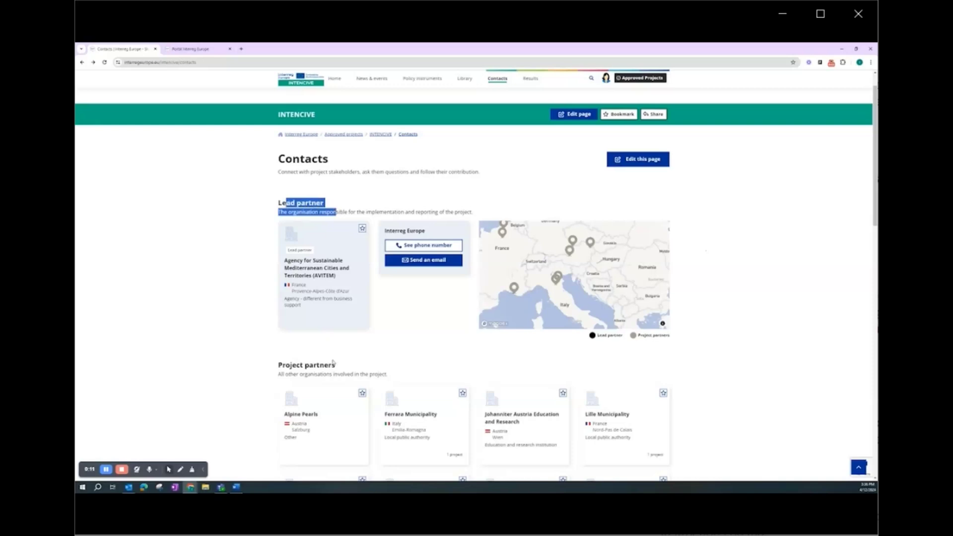
left_click_drag(336, 365, 282, 366)
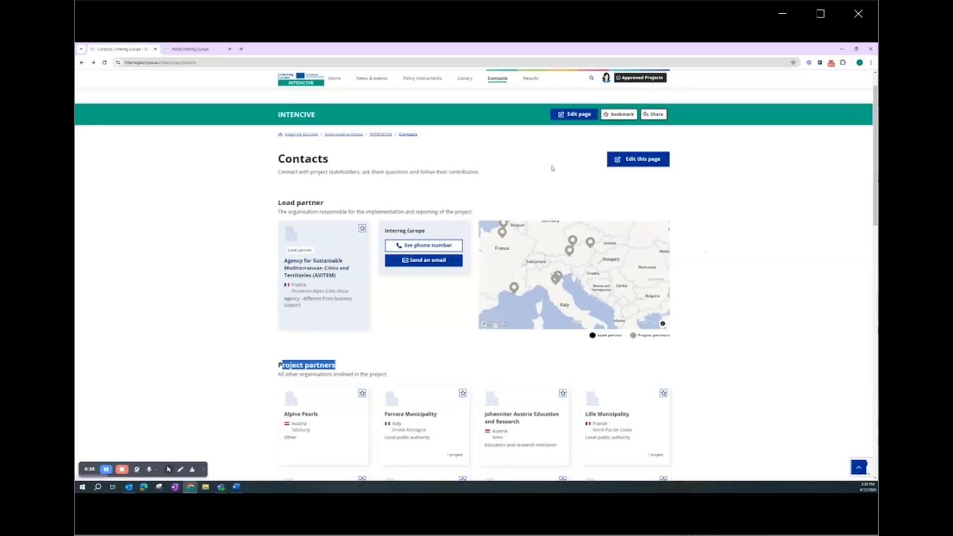
Open the organisation's profile for editing and examine its logo, size, region type and description
left_click(606, 79)
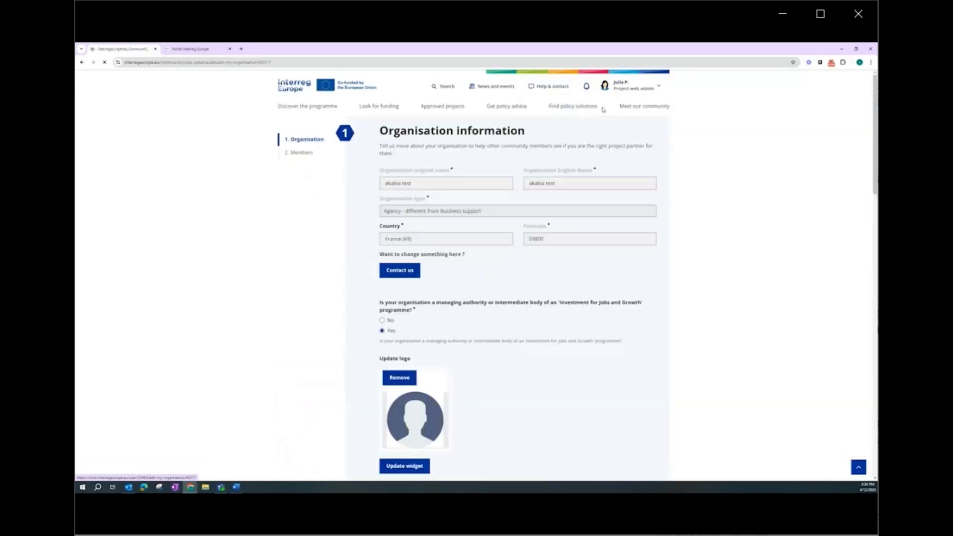
scroll(598, 173, "down", 3)
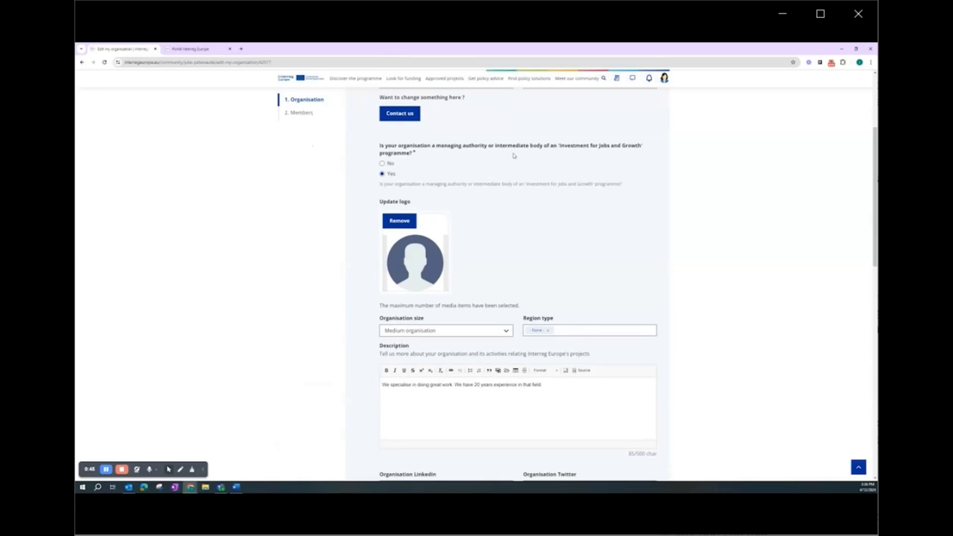
scroll(518, 157, "down", 1)
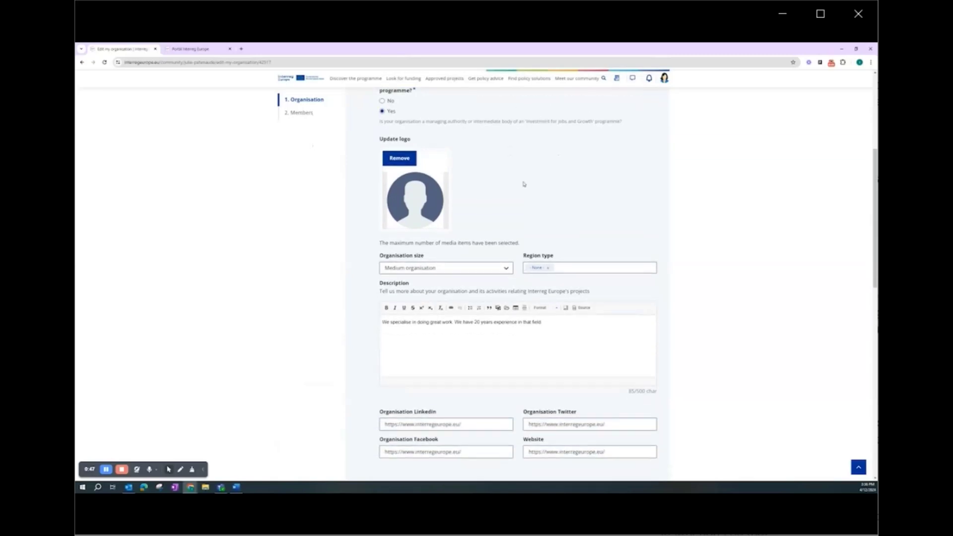
scroll(454, 172, "down", 1)
left_click(464, 206)
left_click(463, 205)
left_click(569, 206)
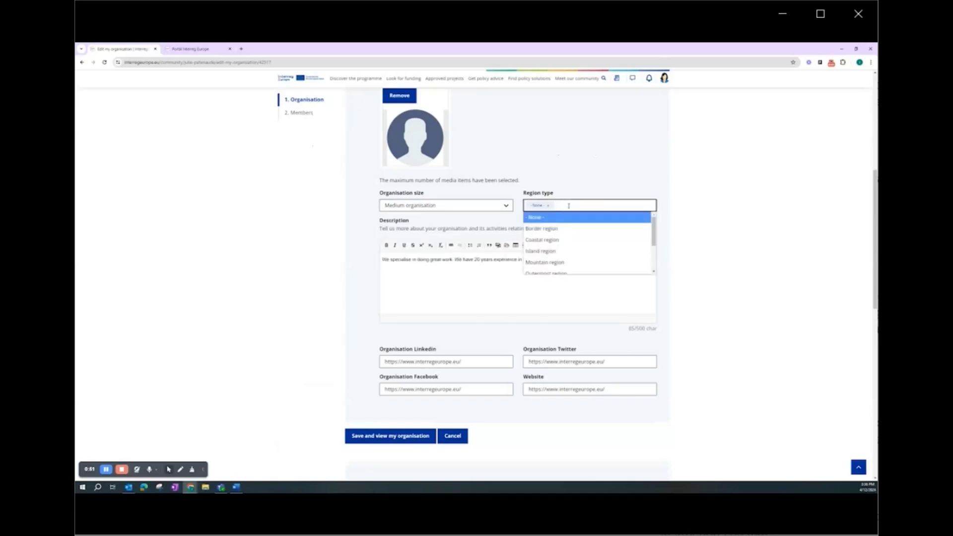
left_click(569, 206)
left_click(505, 259)
Review the organisation's LinkedIn, Facebook, Twitter and website links and its members list
scroll(502, 249, "down", 2)
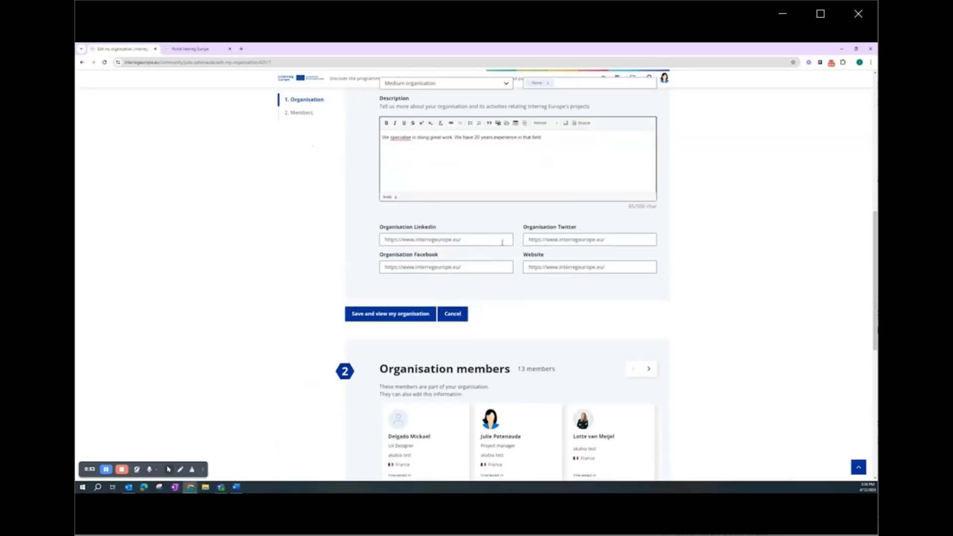
left_click(470, 235)
left_click(471, 263)
left_click(558, 239)
left_click(553, 265)
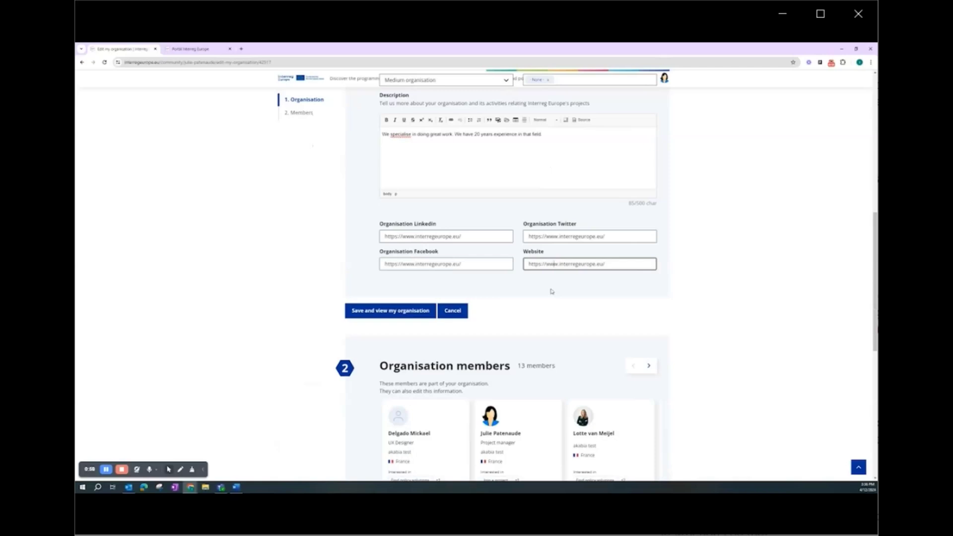
scroll(551, 292, "down", 1)
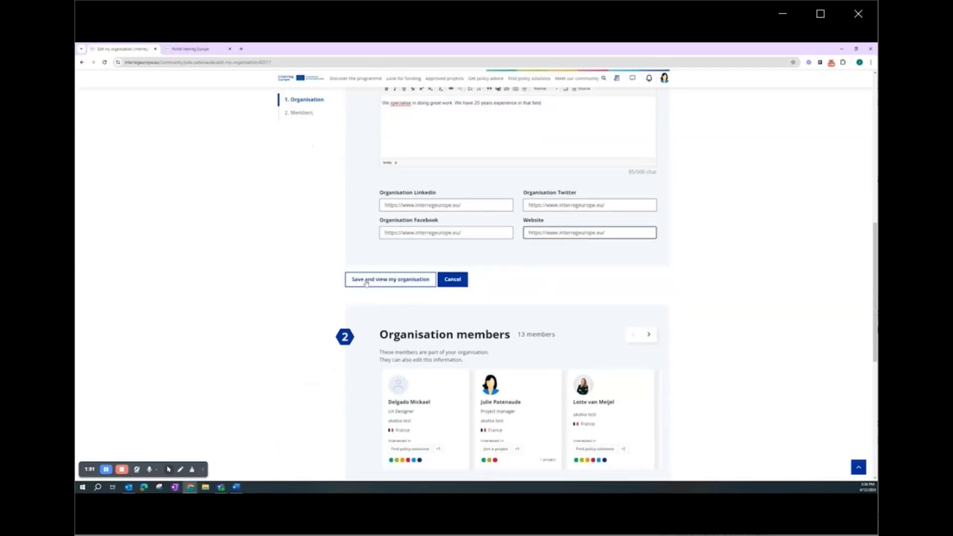
scroll(518, 281, "down", 4)
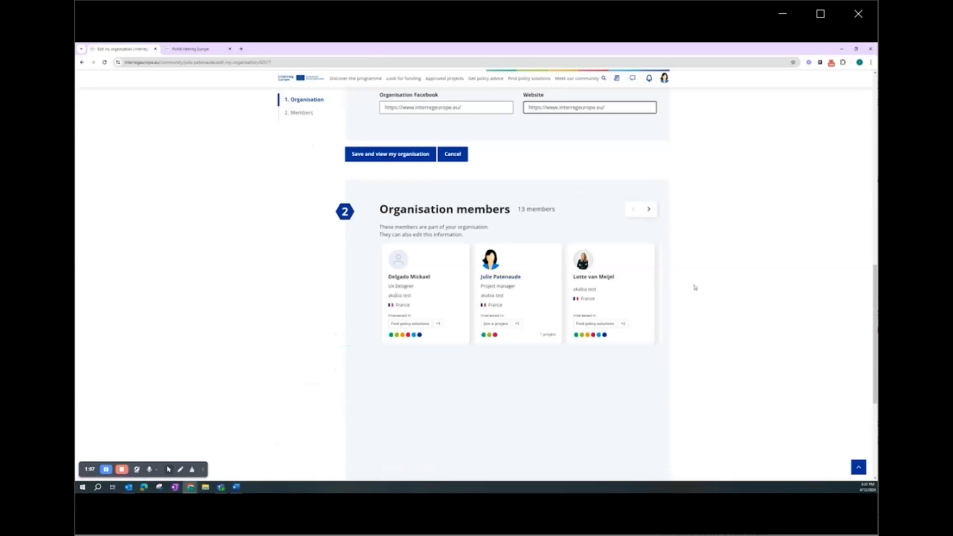
Check the organisation's original and English names and switch to the Interreg Europe Portal's list of applications
scroll(695, 288, "up", 8)
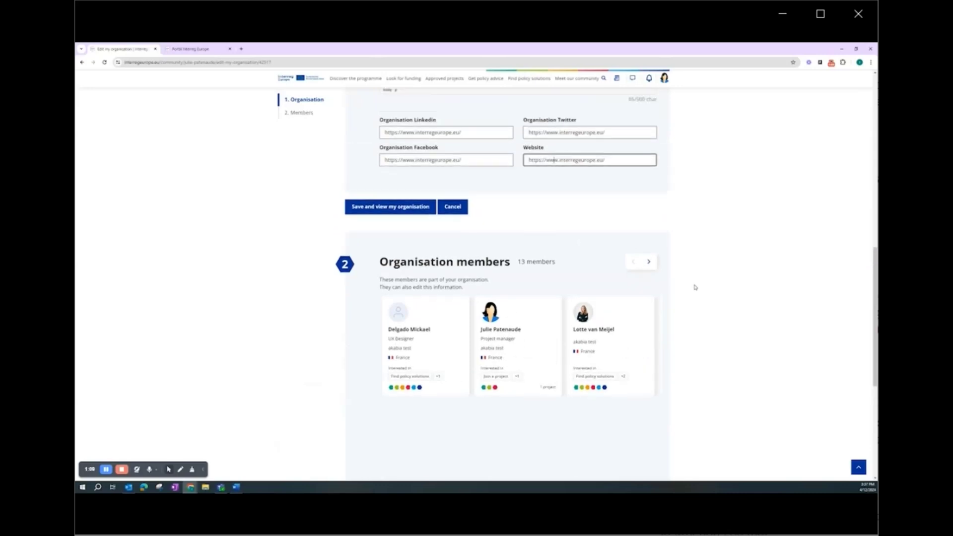
scroll(696, 287, "up", 1)
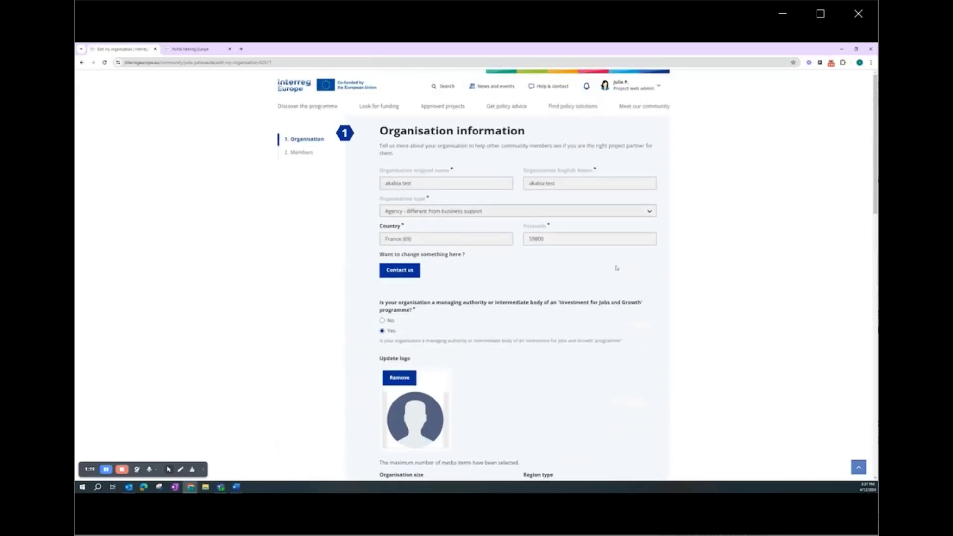
left_click_drag(426, 187, 393, 185)
left_click_drag(556, 185, 527, 185)
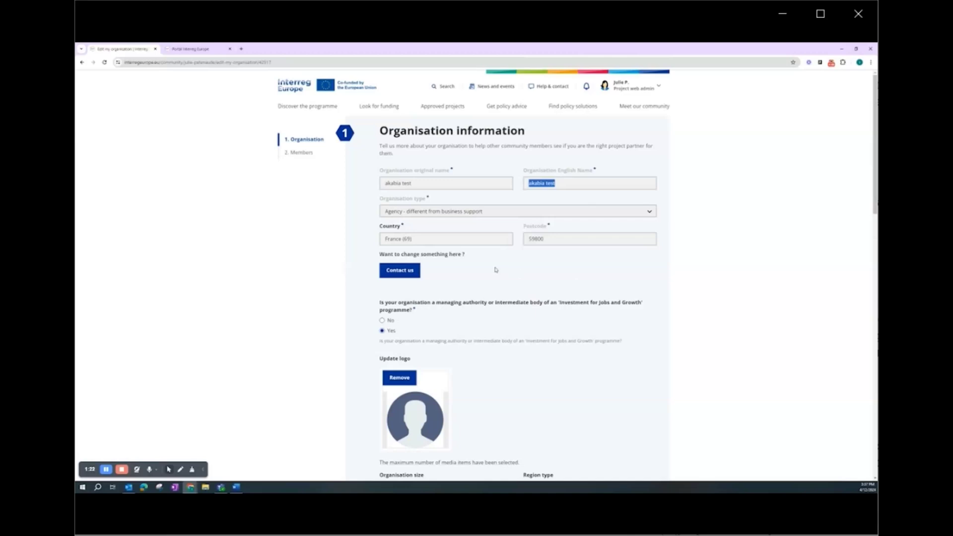
left_click(194, 50)
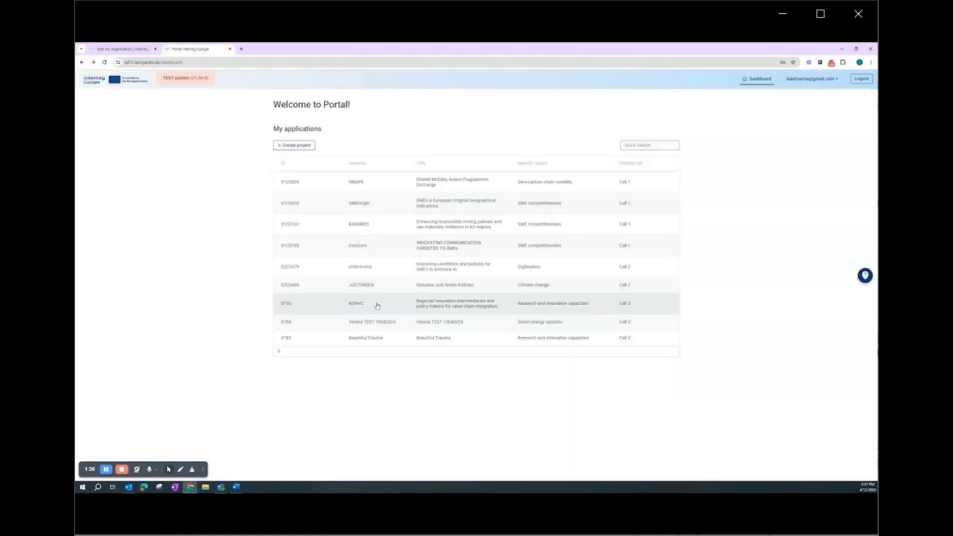
Open the JUSTGREEN application and go to the organisation details of its lead partner, Rotterdam Municipality
left_click(466, 289)
scroll(160, 225, "down", 5)
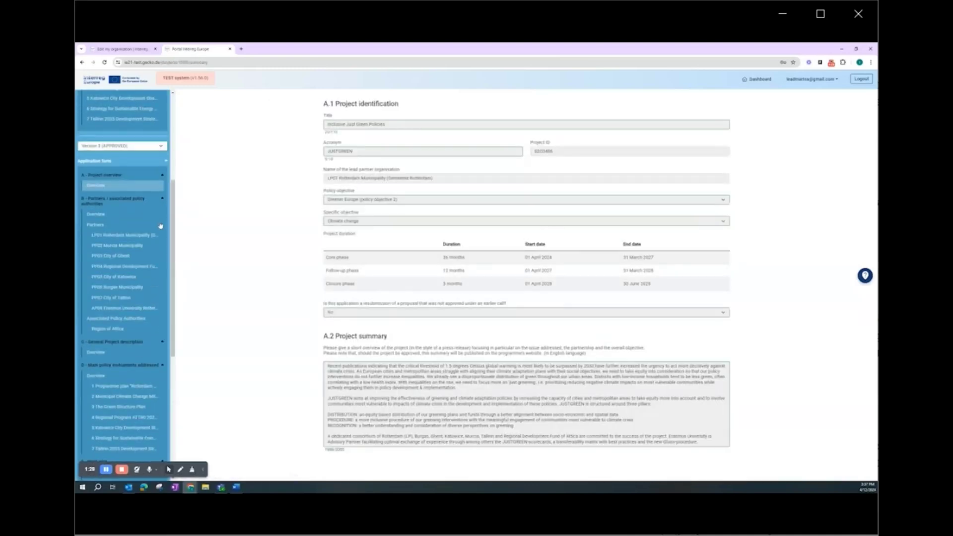
scroll(160, 226, "down", 1)
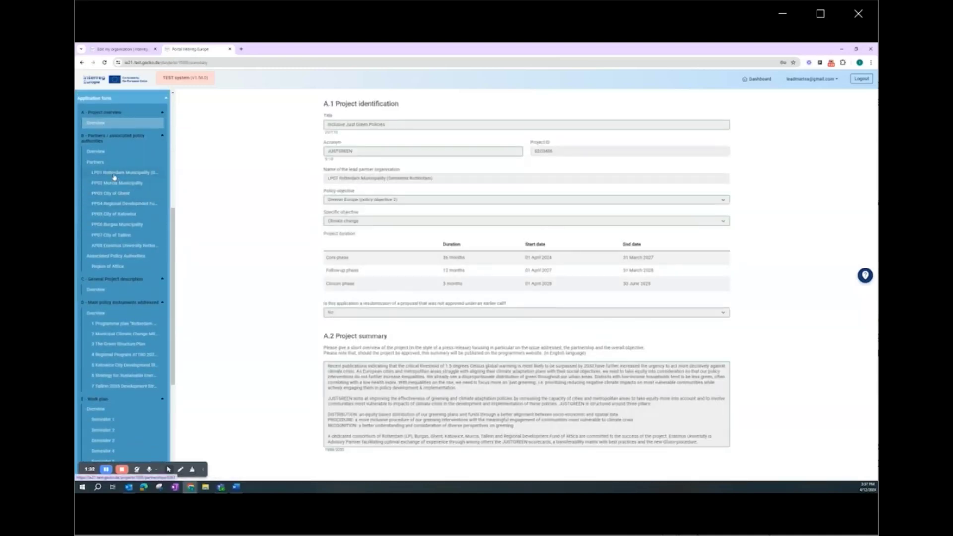
left_click(114, 175)
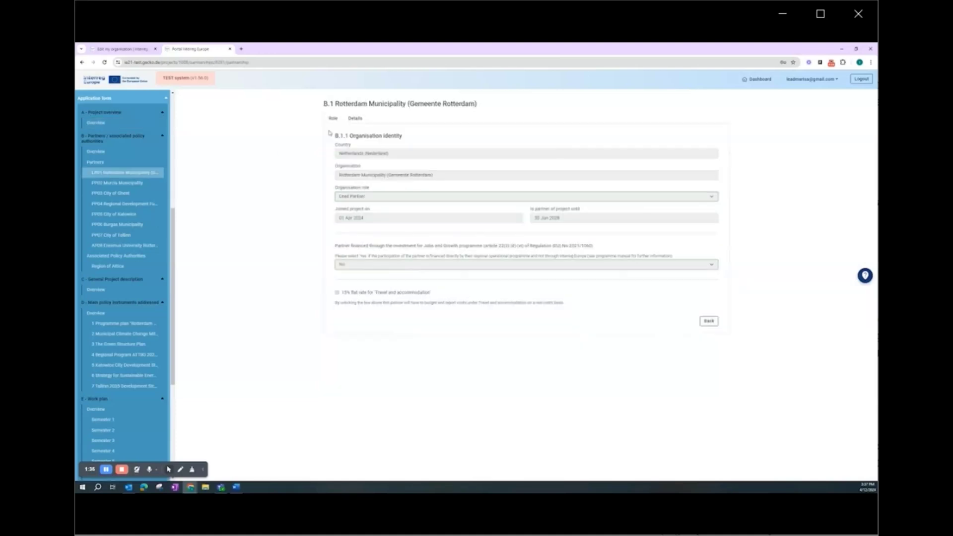
left_click(355, 119)
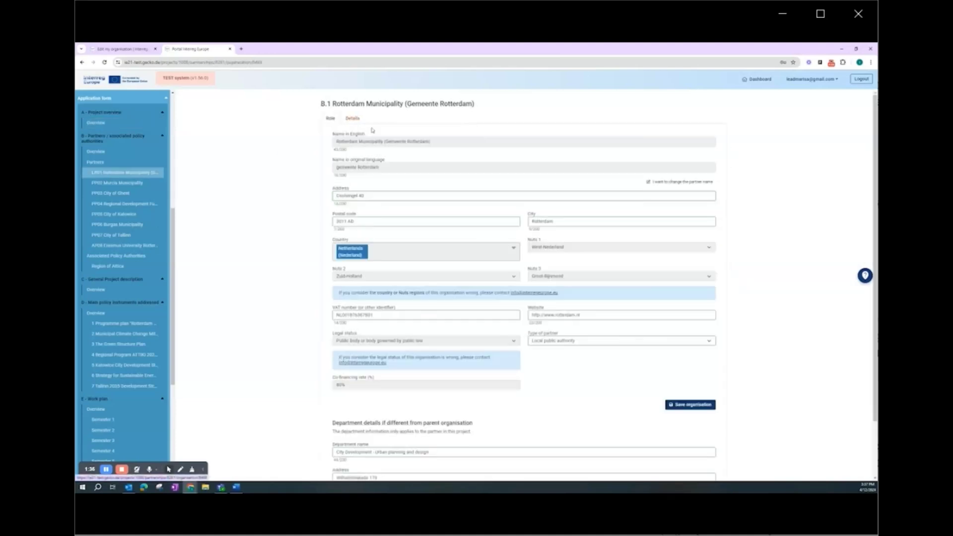
Request a simple name change for Rotterdam Municipality and save the organisation's English and original-language names
left_click(664, 183)
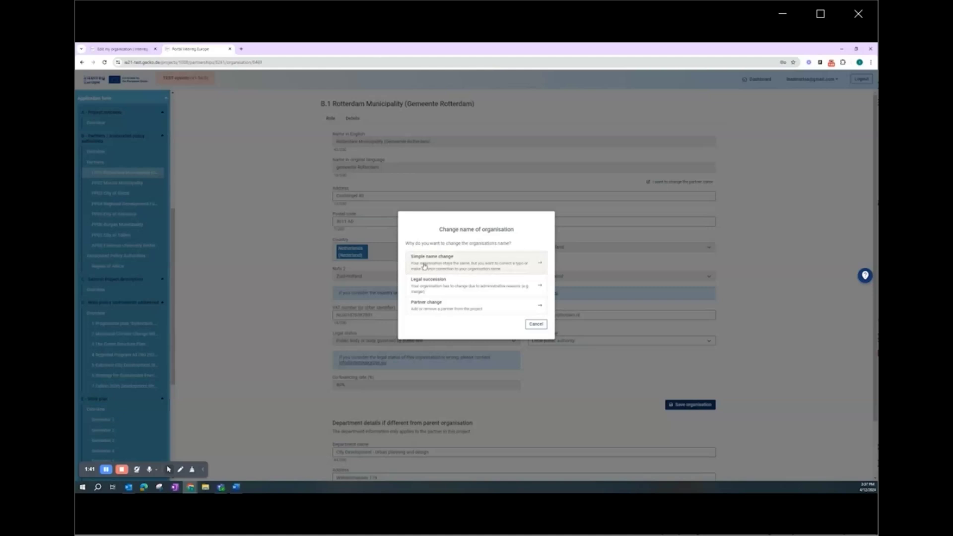
left_click(525, 269)
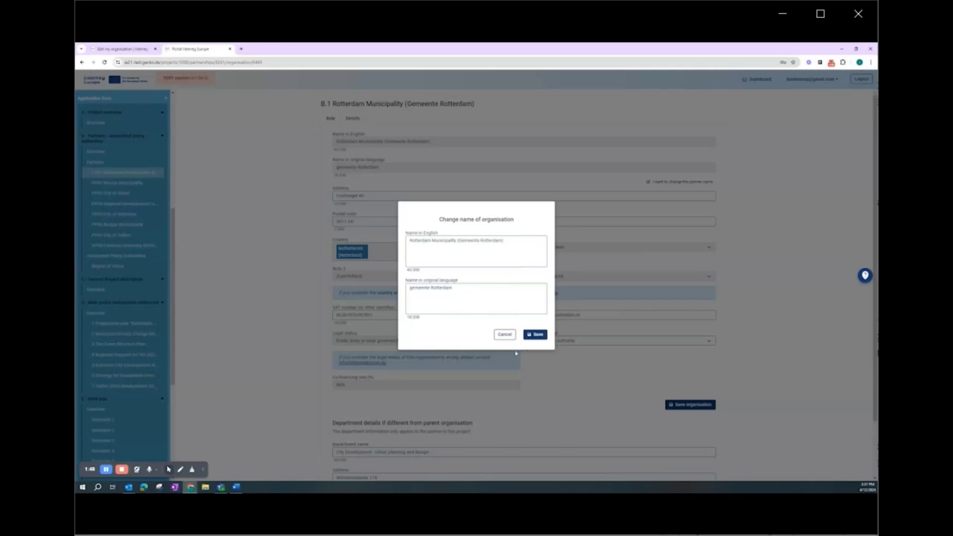
left_click(539, 337)
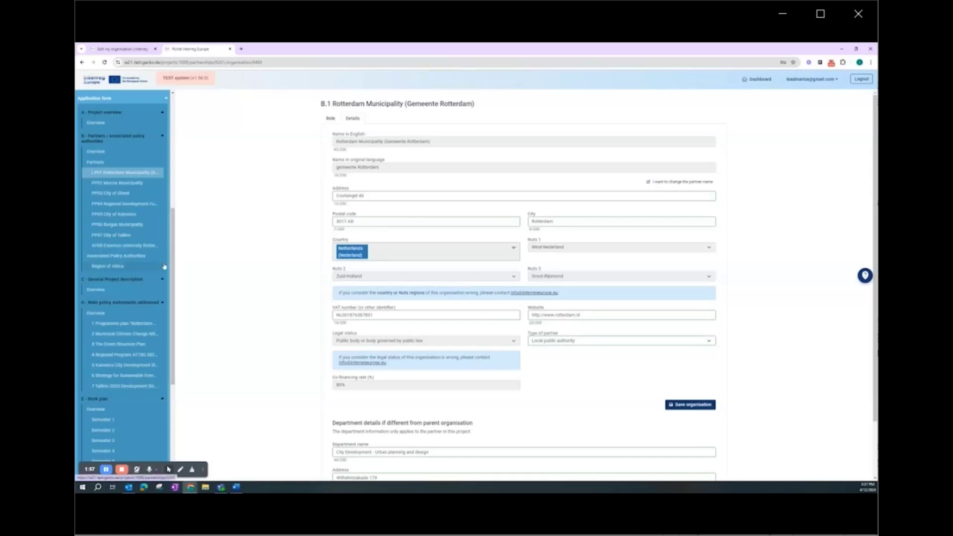
Open the lead partner contact's permissions among the JUSTGREEN project users, check the available project roles and save
scroll(164, 267, "down", 4)
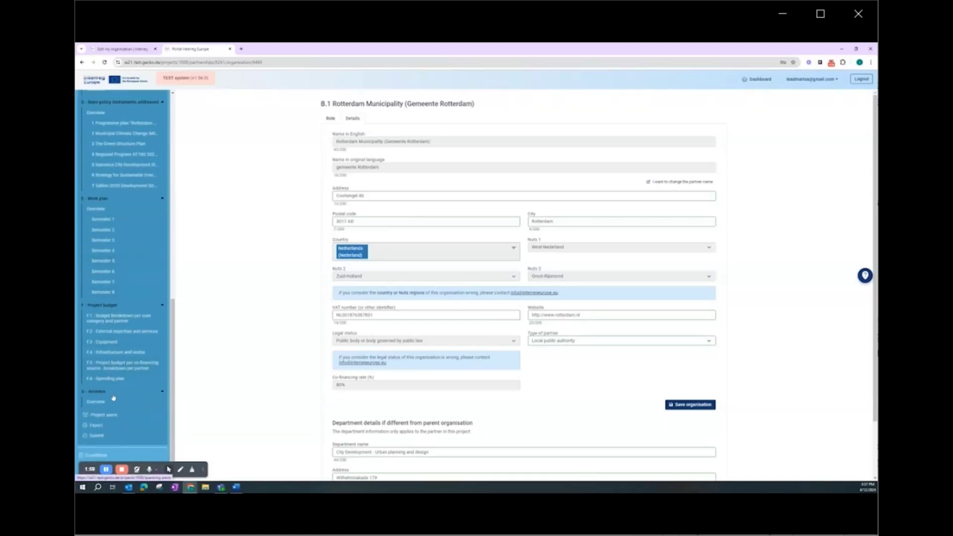
left_click(118, 415)
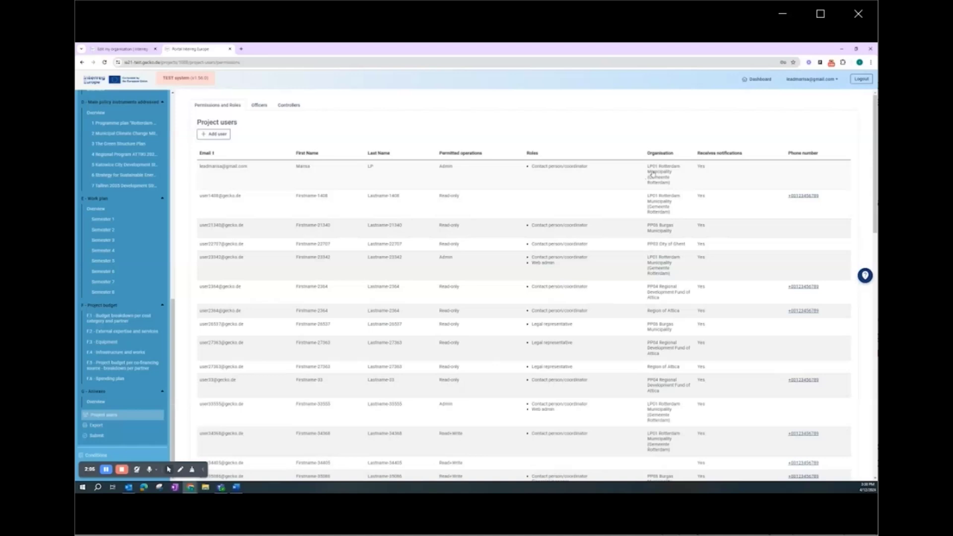
left_click(600, 172)
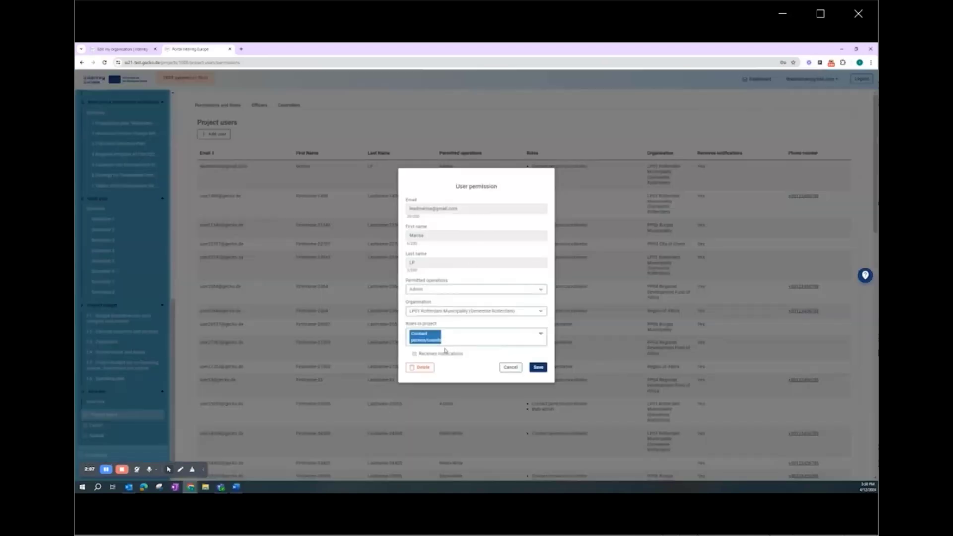
left_click(537, 335)
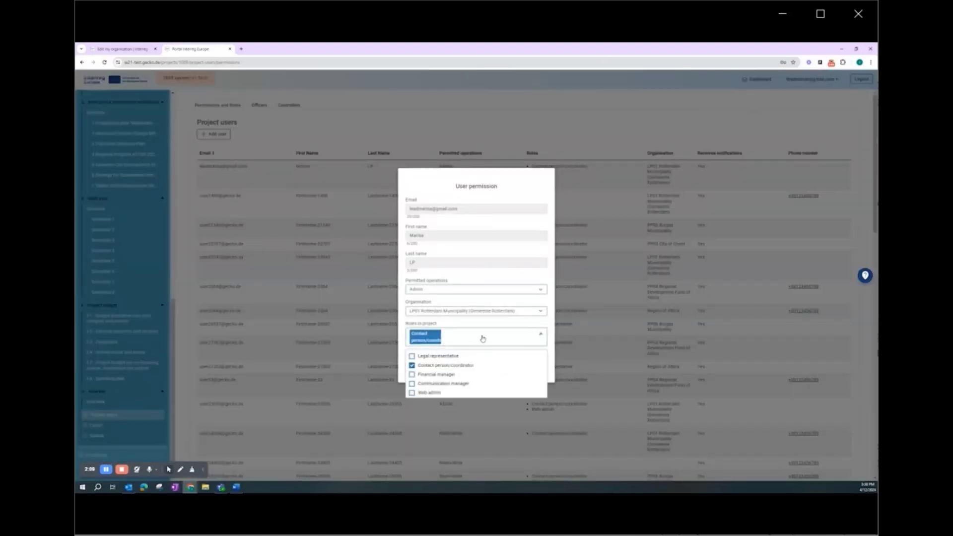
left_click(504, 229)
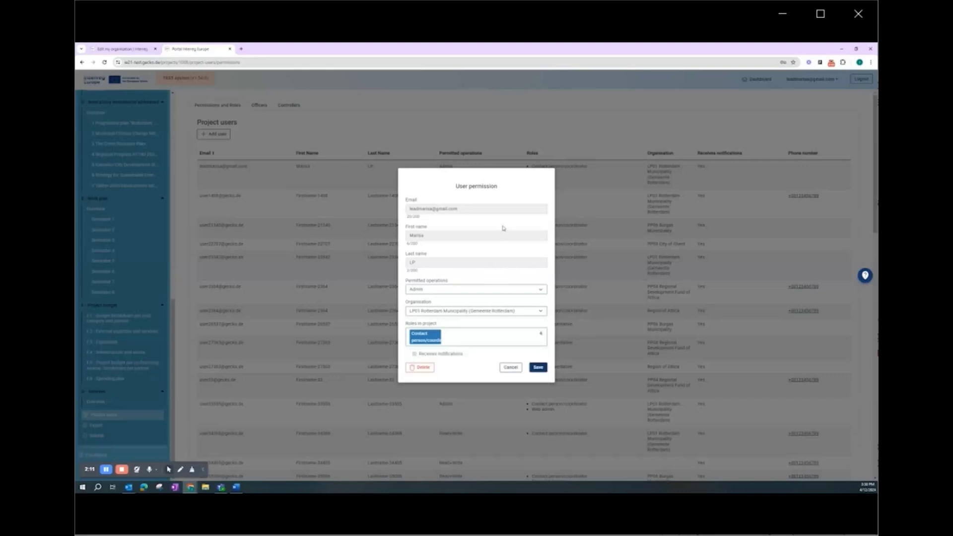
left_click(545, 367)
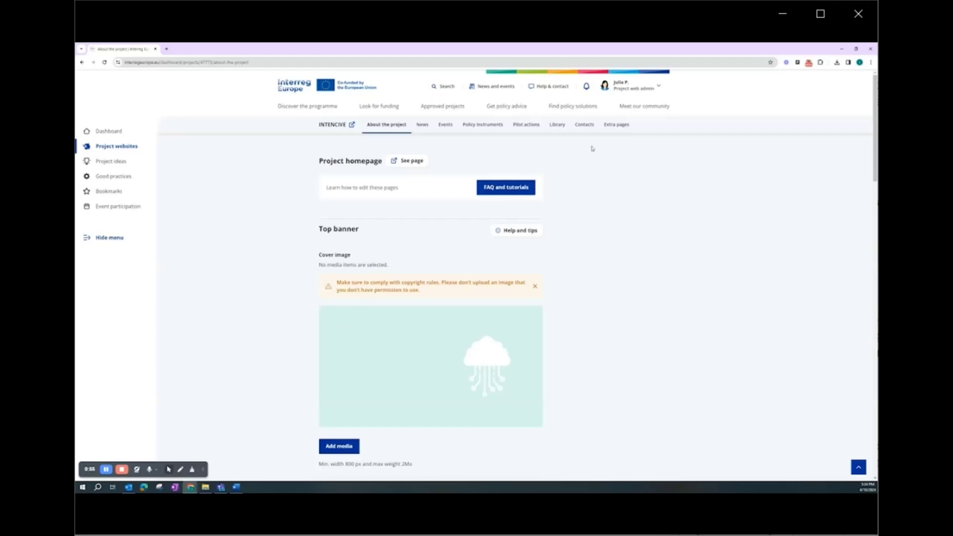
Edit INTENCIVE's first extra page, setting both its menu title and page title to "Results"
left_click(613, 126)
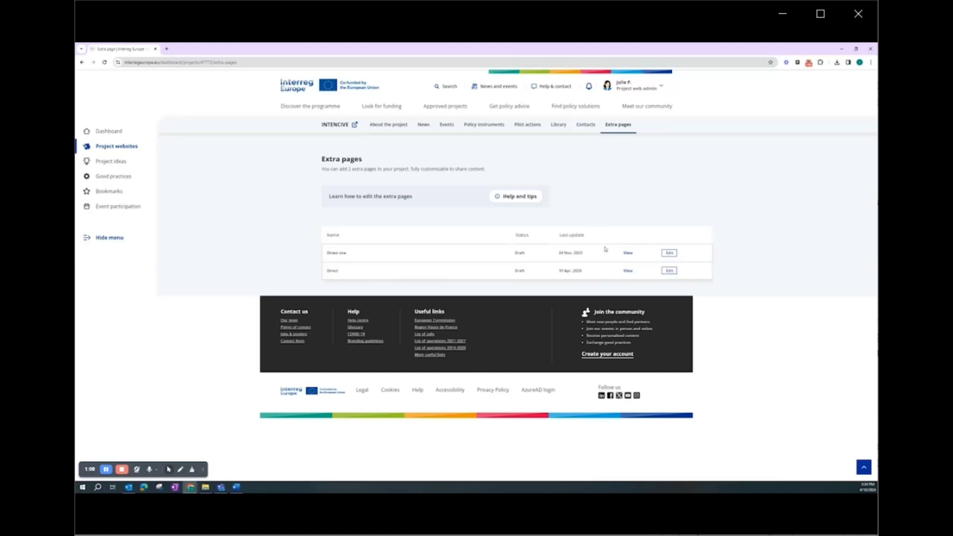
left_click(669, 254)
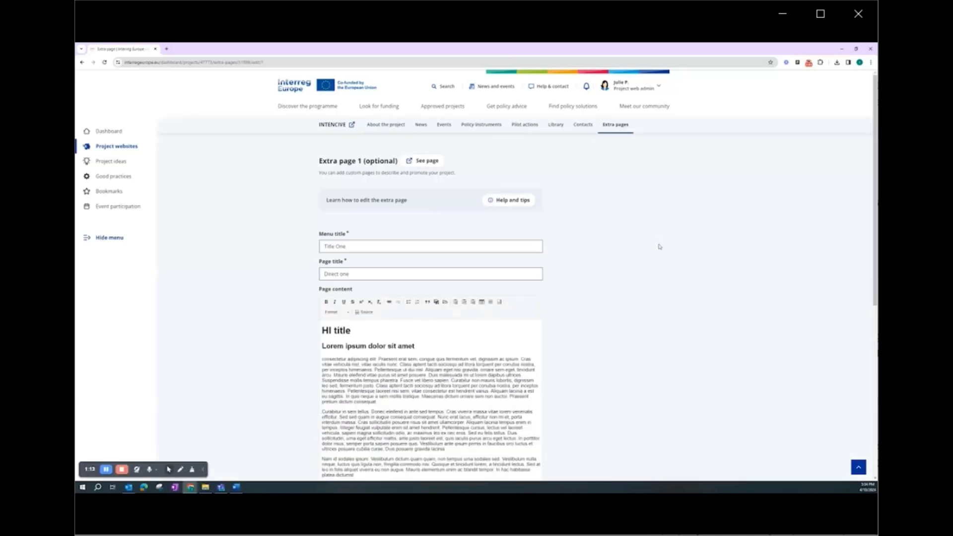
left_click_drag(366, 247, 321, 246)
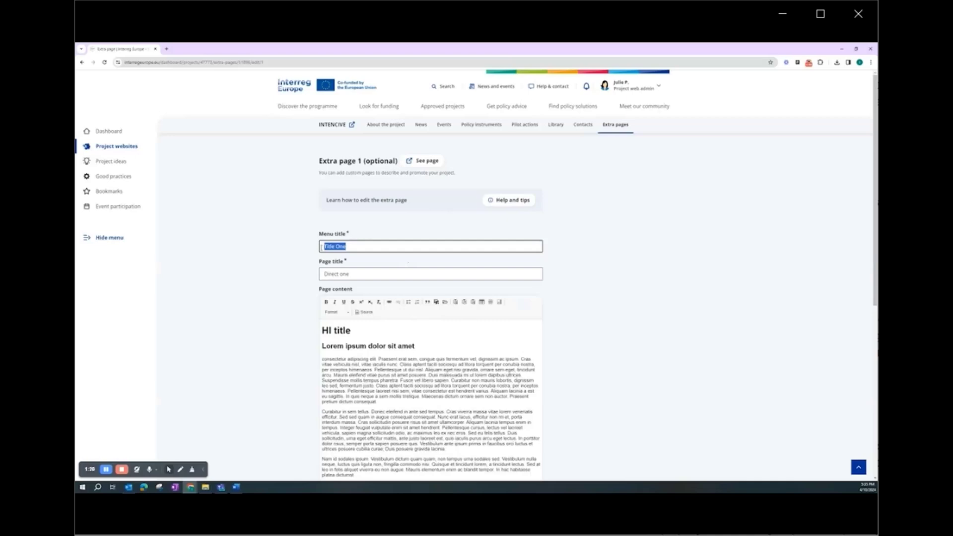
key("BackSpace")
type("Results")
left_click_drag(355, 271, 320, 273)
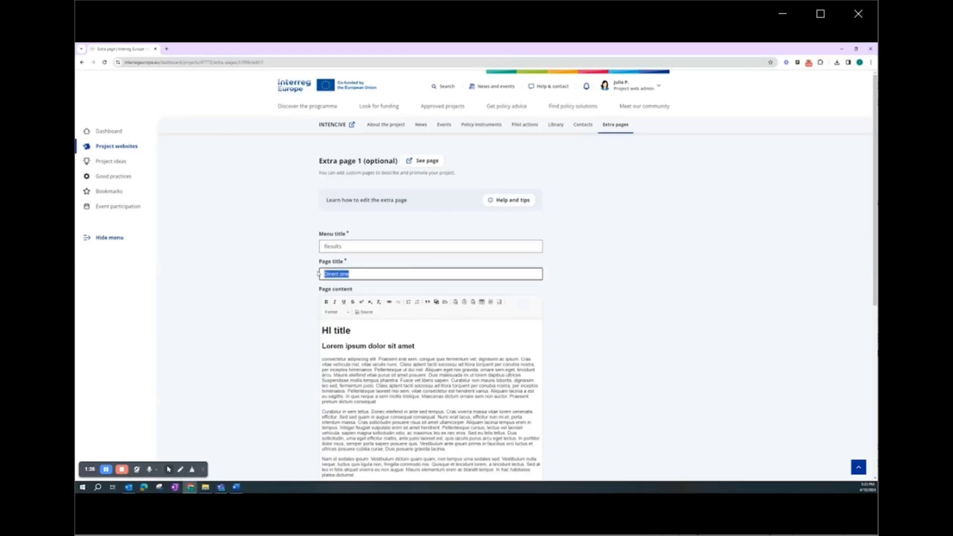
type("Results")
Review the extra page's content, set the page to be published on the website and save the changes
scroll(318, 274, "down", 3)
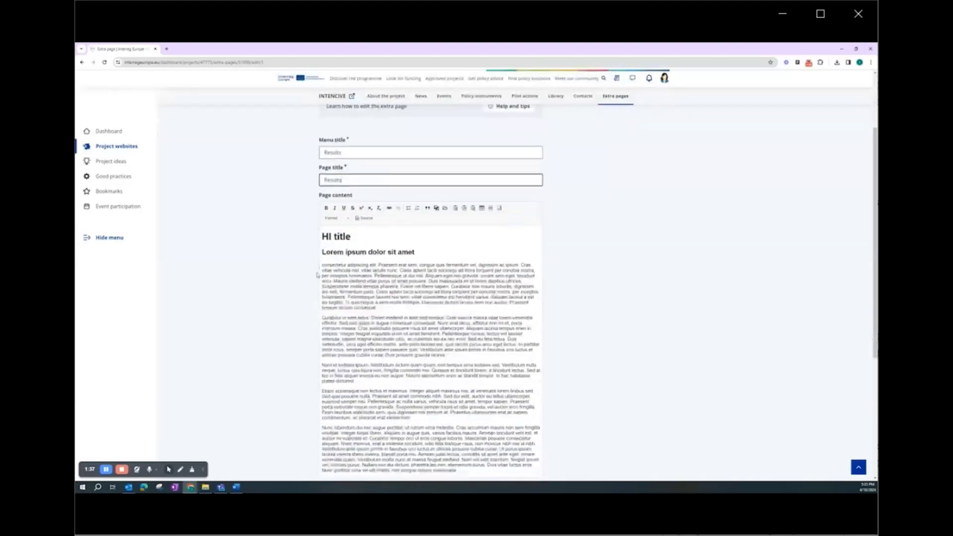
left_click_drag(354, 133, 325, 135)
left_click(325, 134)
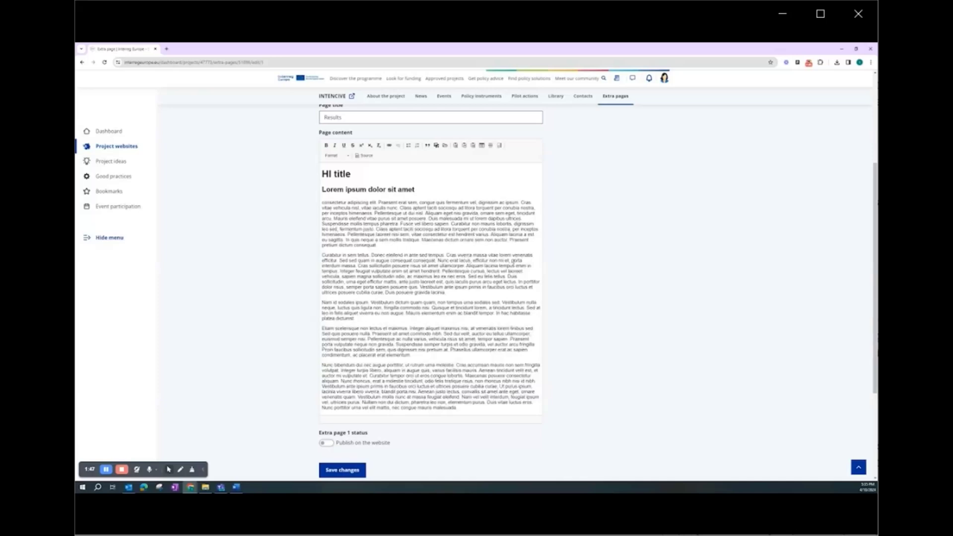
scroll(561, 267, "down", 2)
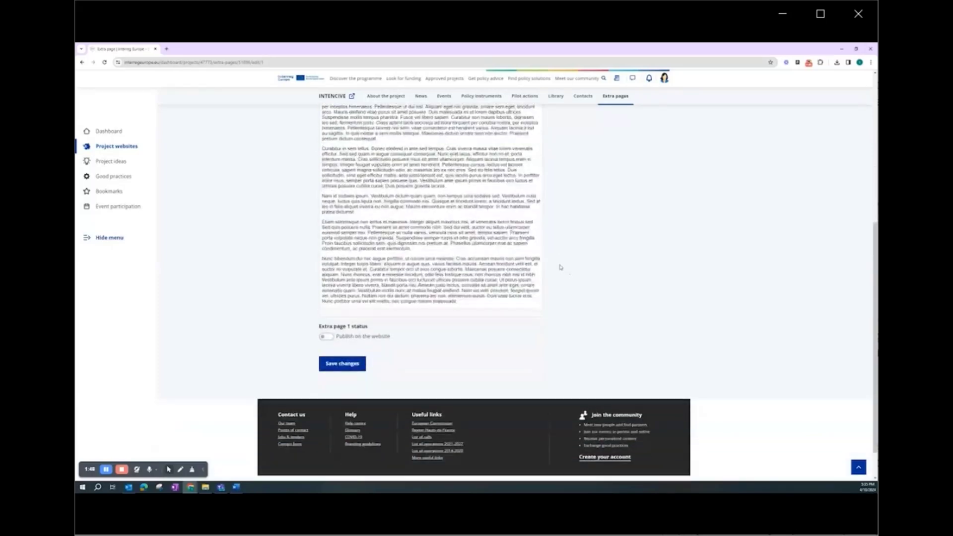
scroll(561, 267, "down", 1)
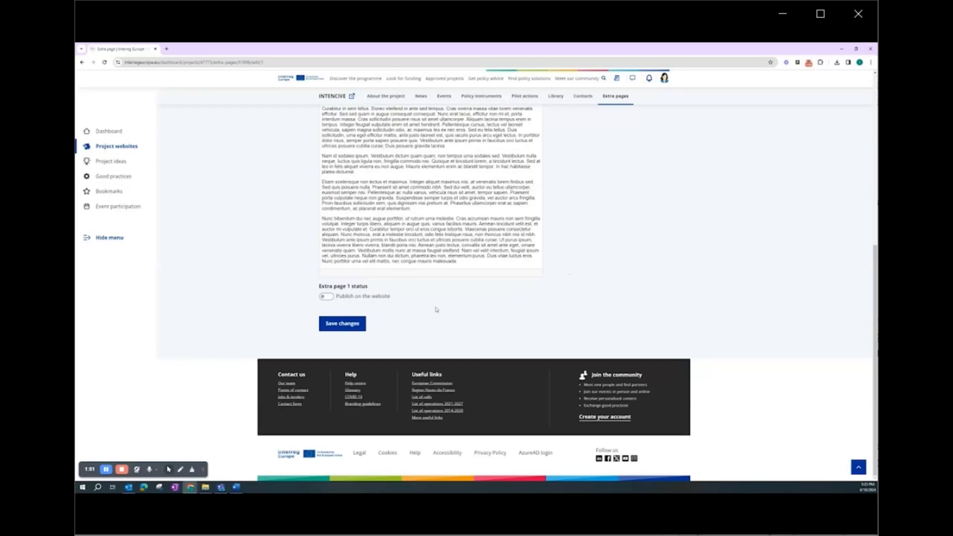
left_click(328, 297)
left_click(359, 324)
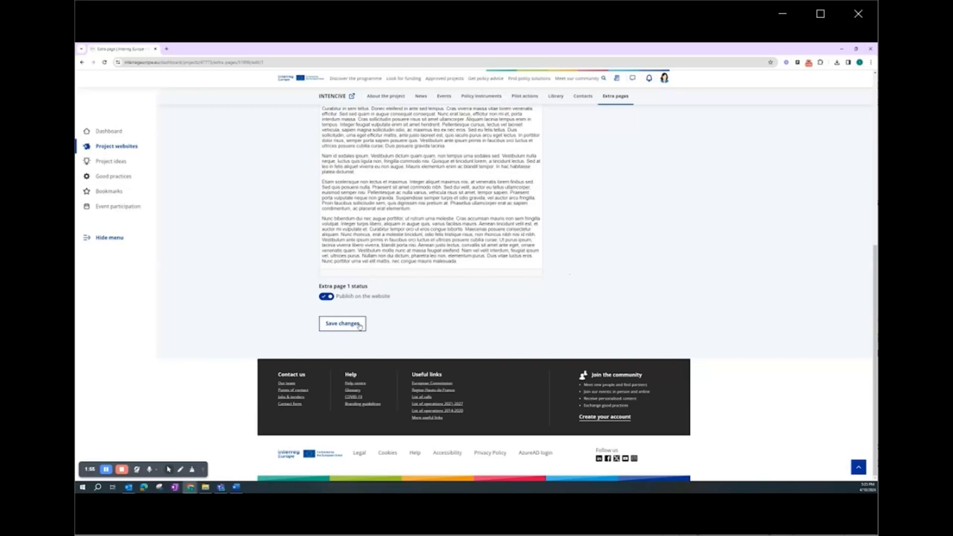